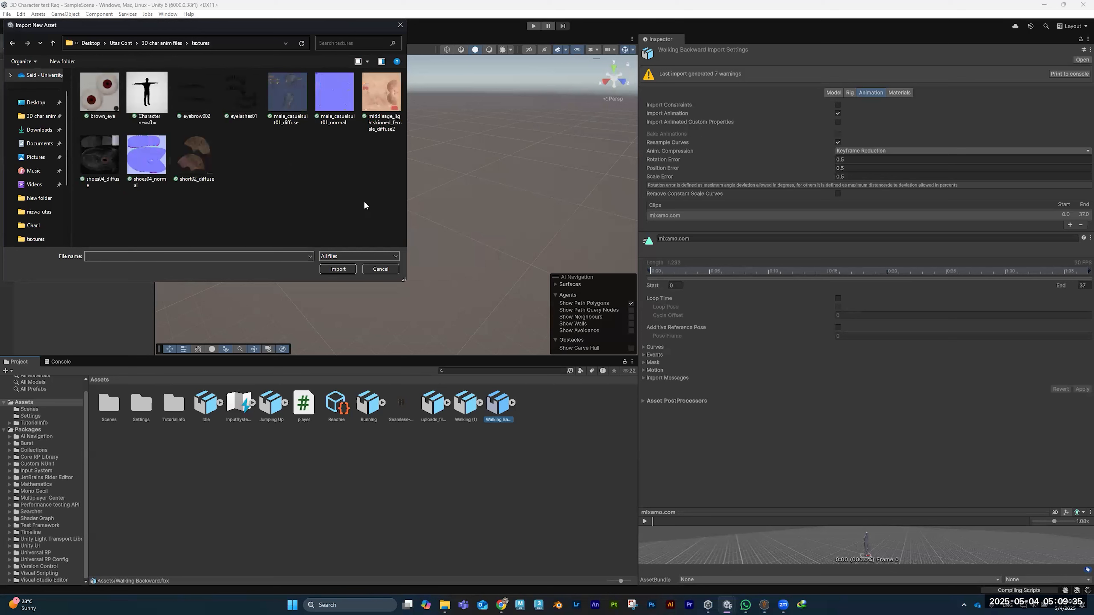
Step: Import all files from the textures folder and fix the flagged textures as normal maps
{"action": "left_click_drag", "start_coordinate": [387, 203], "coordinate": [78, 71]}
{"action": "left_click", "coordinate": [330, 271]}
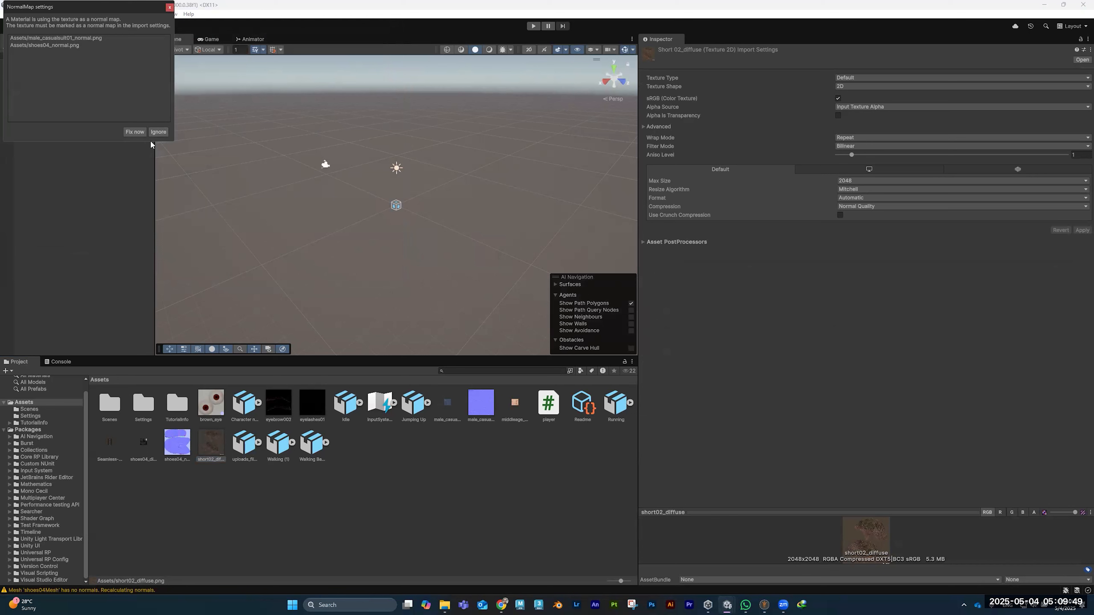
{"action": "left_click", "coordinate": [134, 132]}
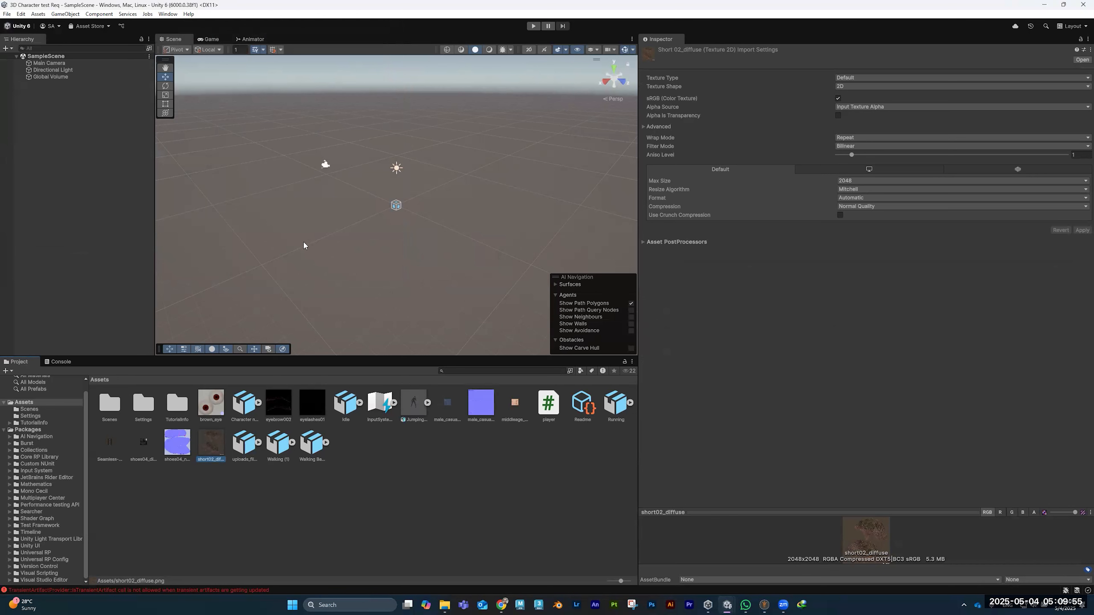
Step: Enable Generate Colliders in the city model's import settings and apply the change
{"action": "left_click", "coordinate": [246, 447]}
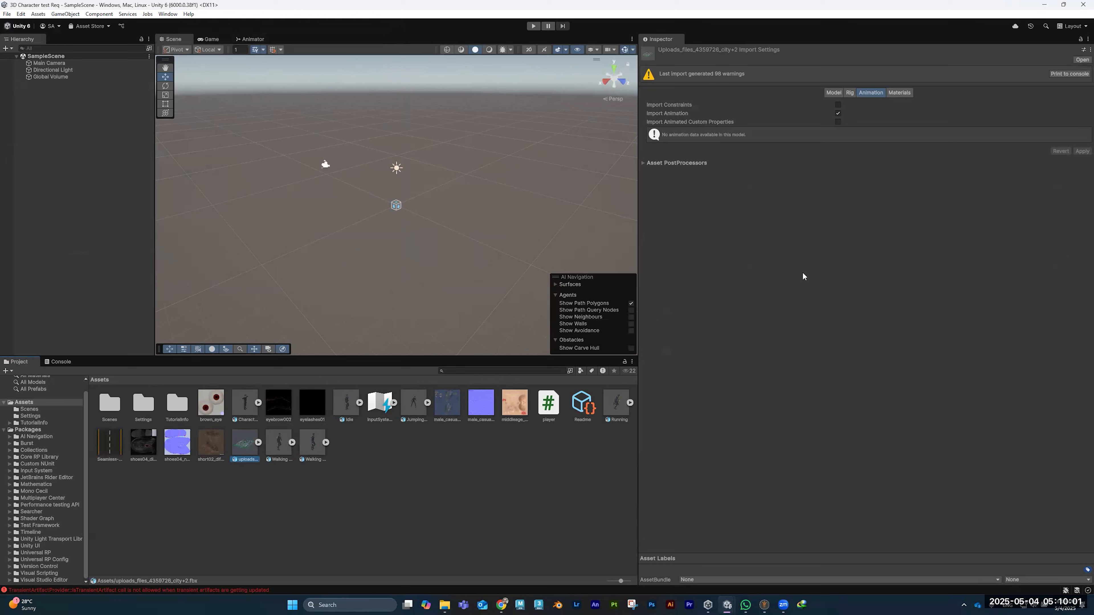
{"action": "left_click", "coordinate": [834, 93]}
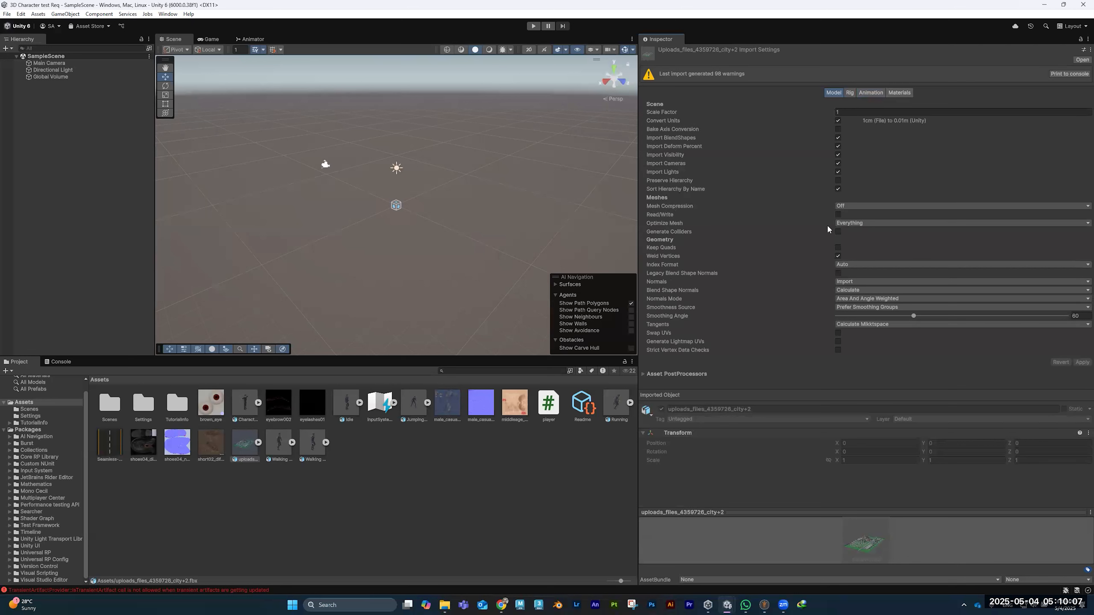
{"action": "left_click", "coordinate": [838, 232]}
{"action": "left_click", "coordinate": [1082, 362]}
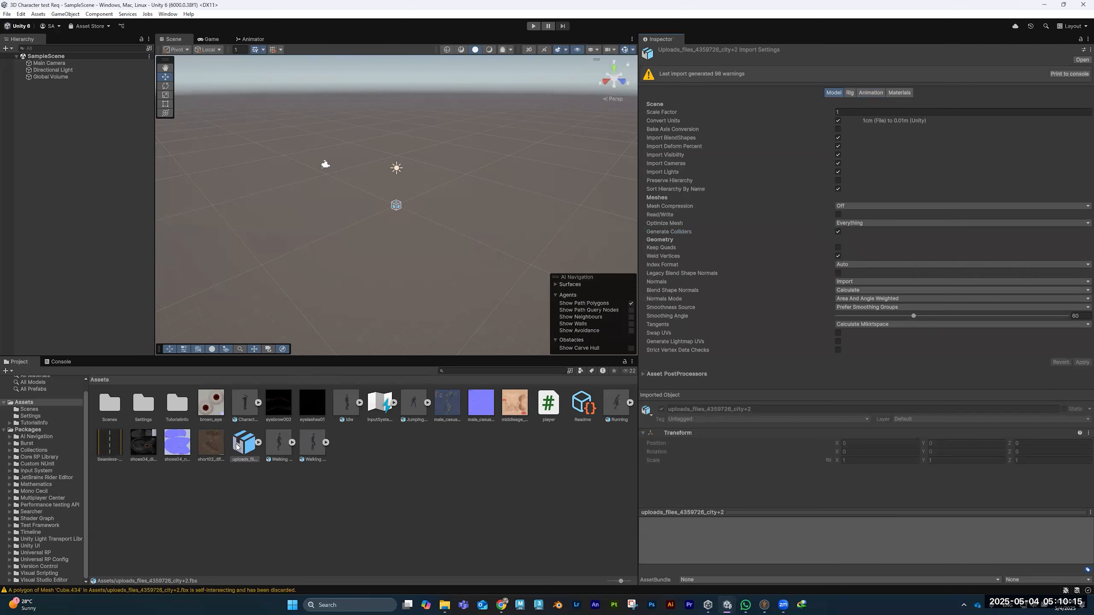
Step: Place the city model in the scene at about X 4.5, Y 0, Z 3.5
{"action": "left_click_drag", "start_coordinate": [242, 448], "coordinate": [385, 250]}
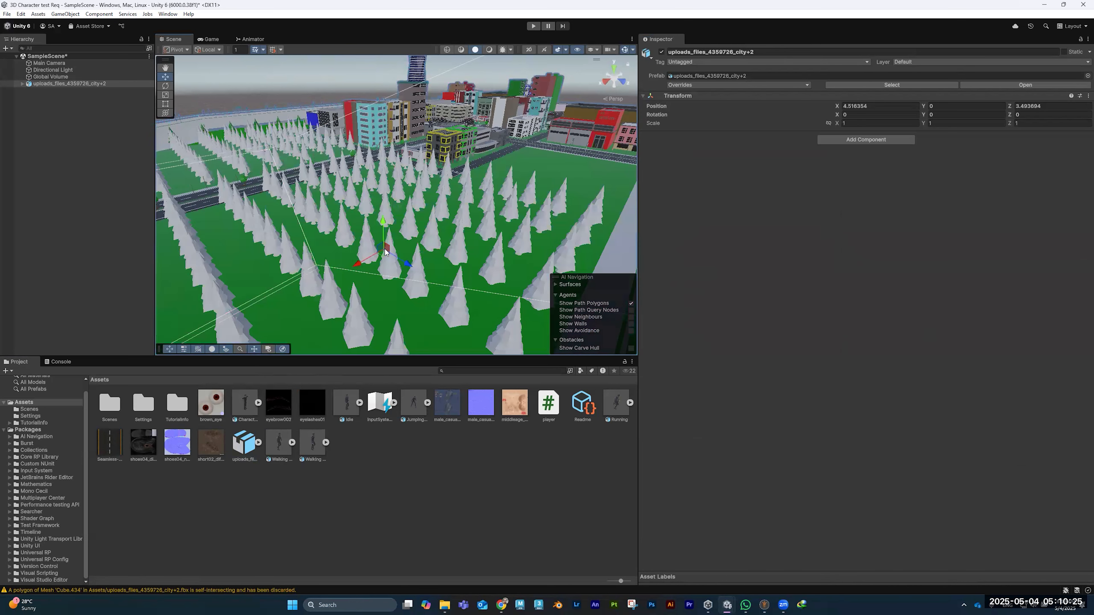
{"action": "left_click_drag", "start_coordinate": [493, 172], "coordinate": [382, 243], "text": "alt"}
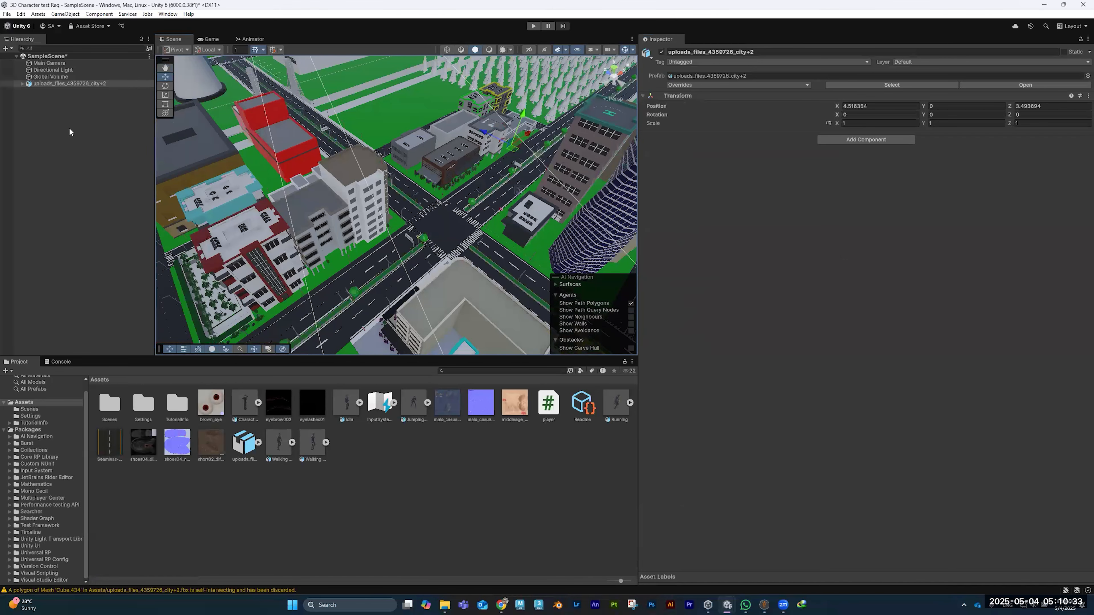
{"action": "left_click", "coordinate": [54, 129]}
{"action": "right_click", "coordinate": [55, 129]}
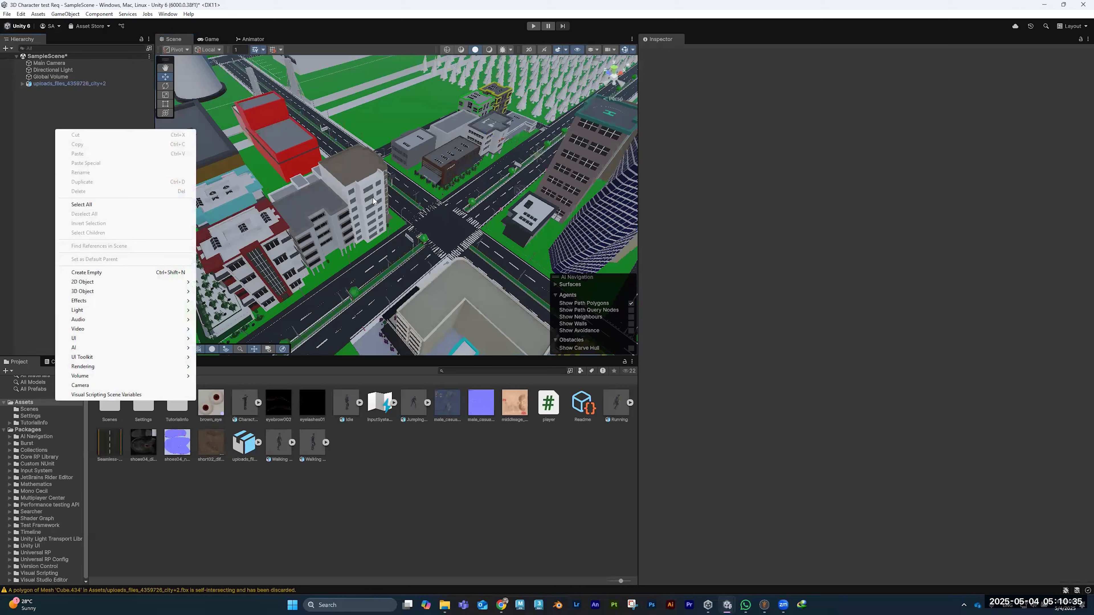
{"action": "left_click", "coordinate": [60, 120]}
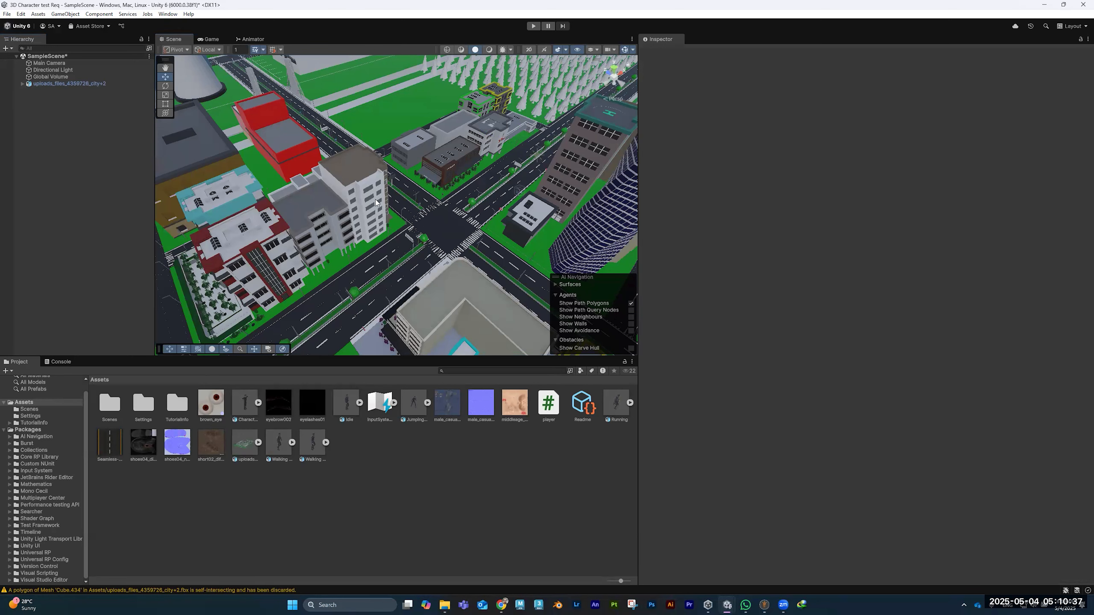
{"action": "left_click", "coordinate": [387, 199]}
{"action": "left_click", "coordinate": [438, 180]}
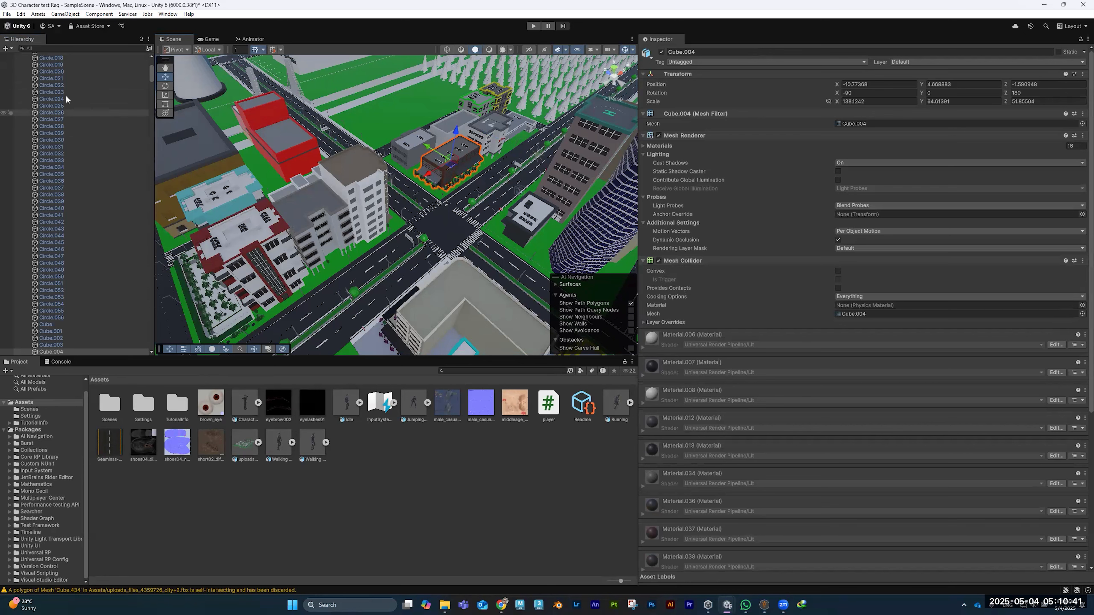
{"action": "scroll", "coordinate": [52, 95], "scroll_direction": "up", "scroll_amount": 6}
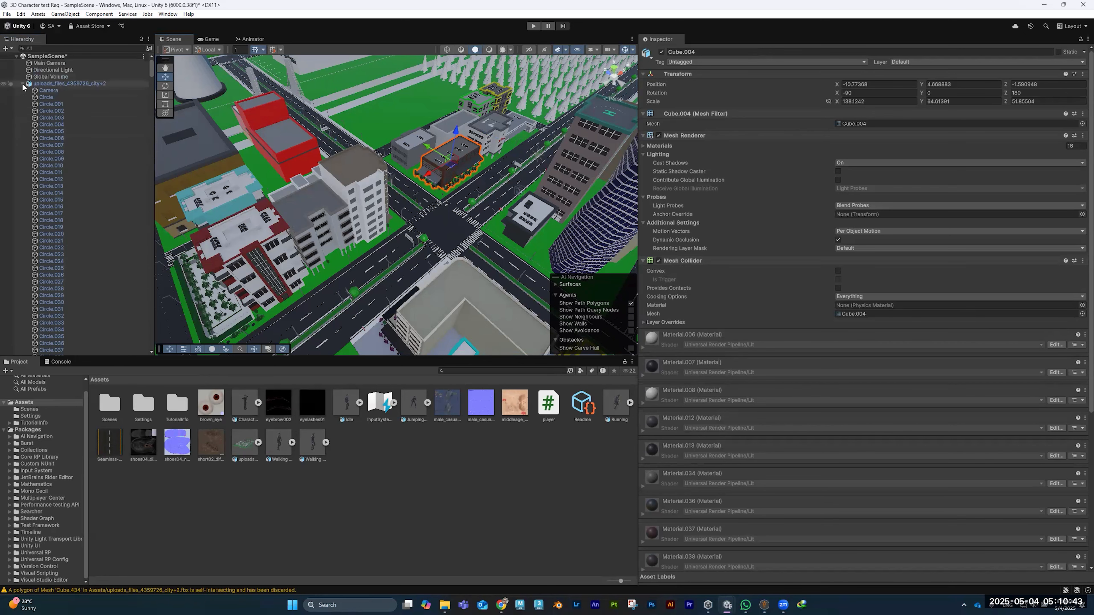
{"action": "left_click", "coordinate": [23, 84]}
{"action": "left_click", "coordinate": [56, 137]}
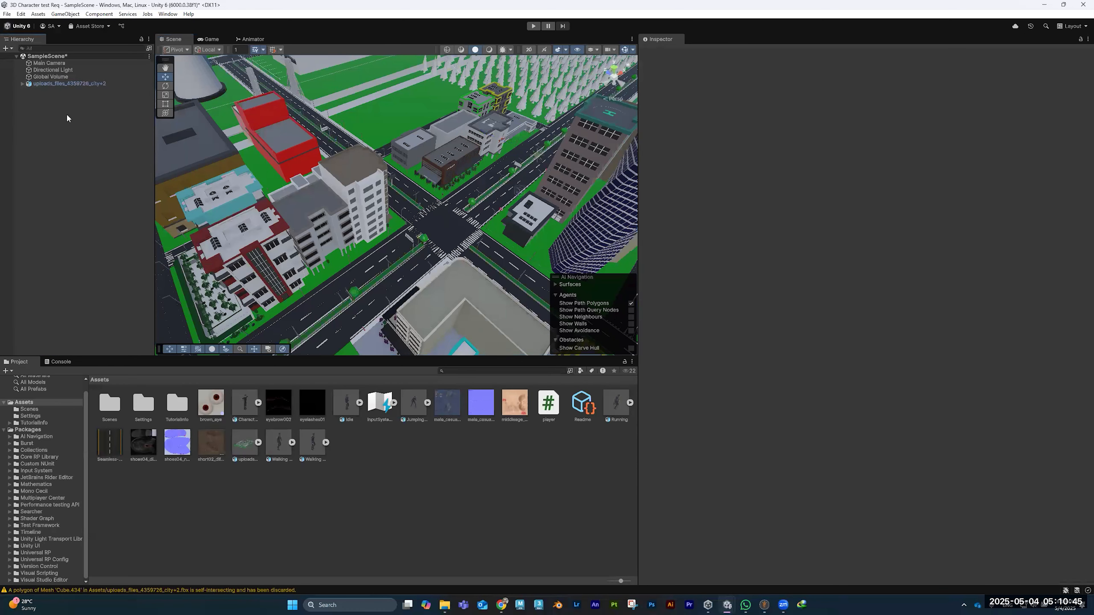
{"action": "right_click", "coordinate": [54, 112]}
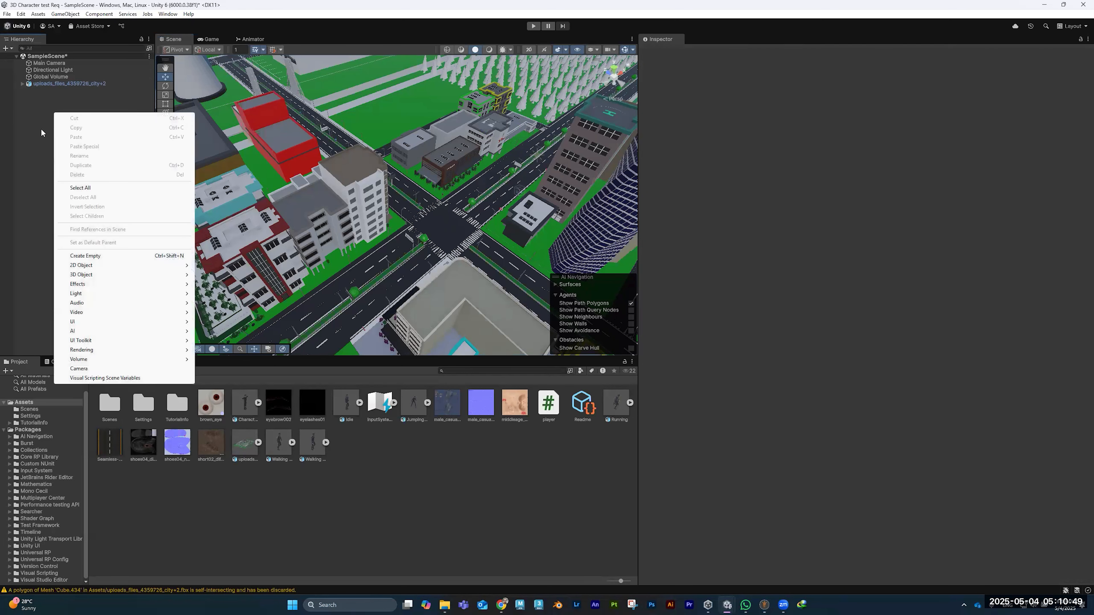
Step: Create a new folder named Textures in the project's Assets folder
{"action": "left_click", "coordinate": [296, 500]}
{"action": "right_click", "coordinate": [355, 499]}
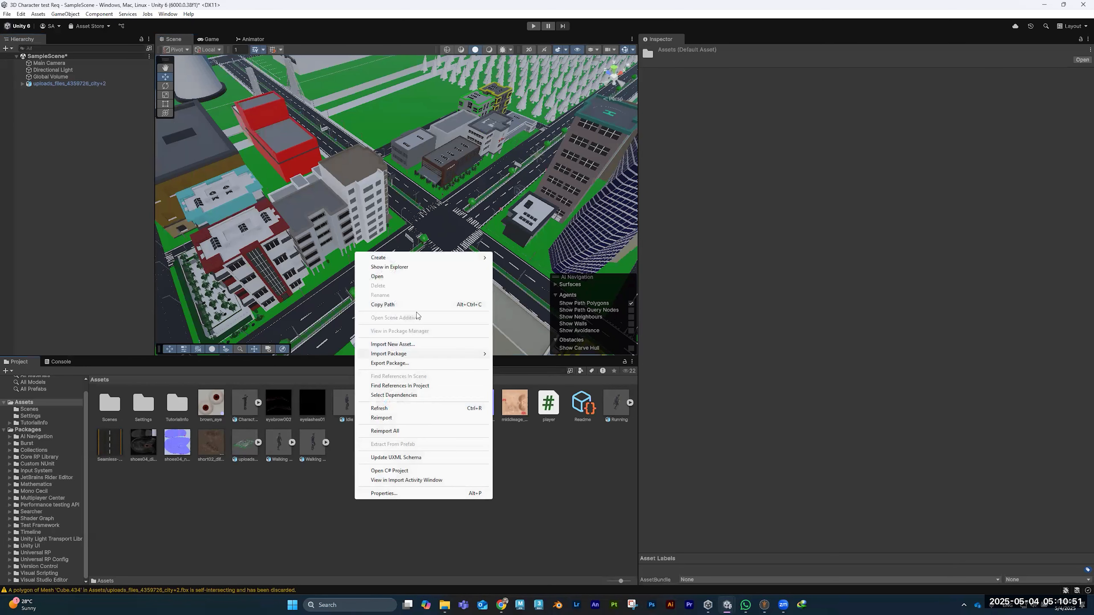
{"action": "mouse_move", "coordinate": [407, 258]}
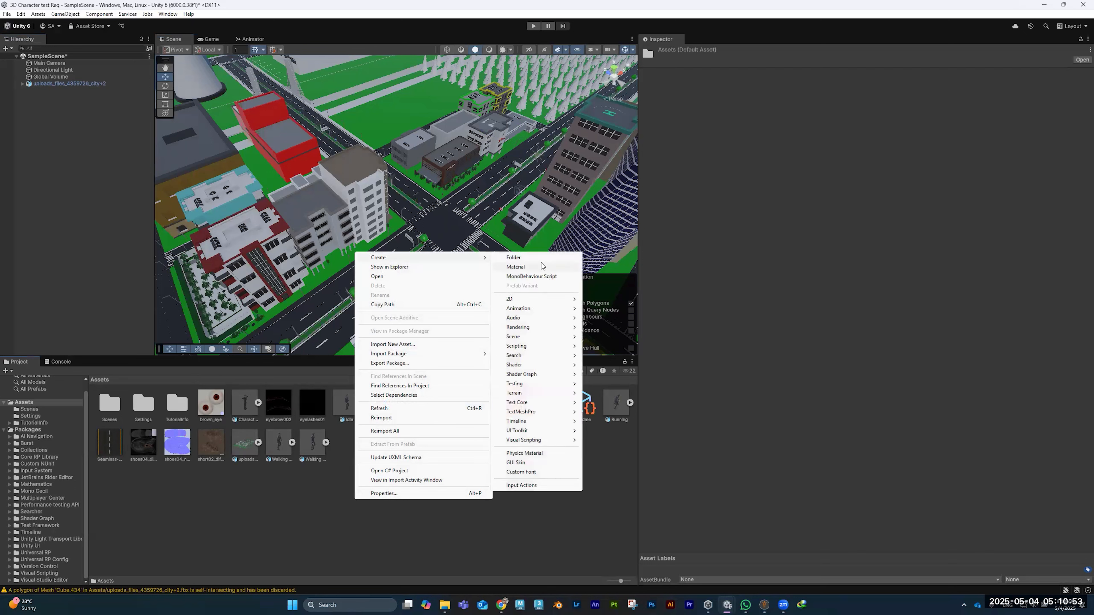
{"action": "left_click", "coordinate": [530, 259]}
{"action": "type", "text": "Textures"}
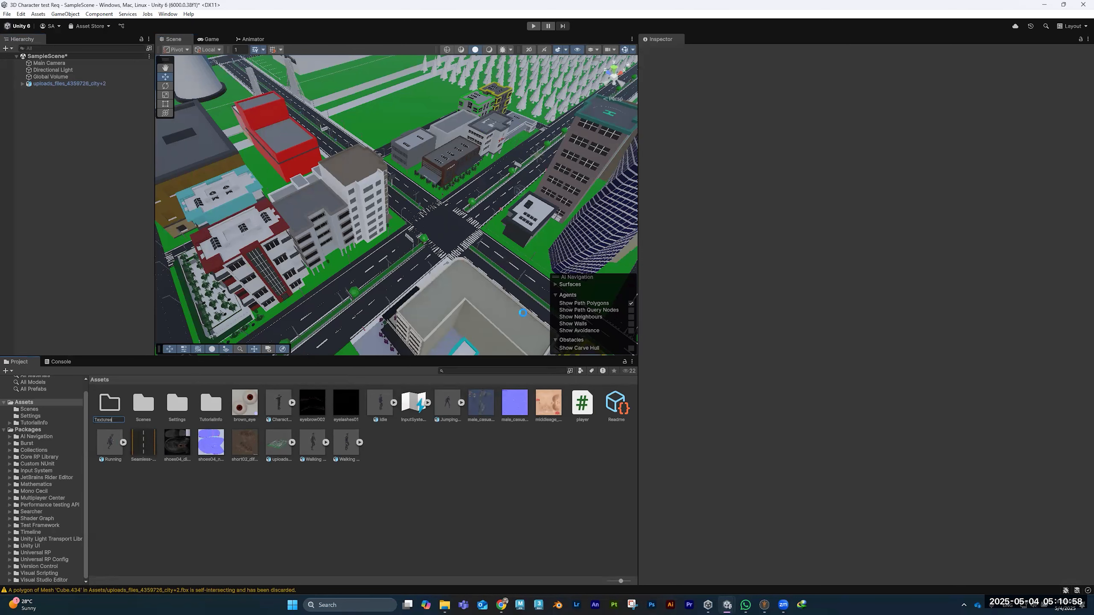
{"action": "key", "text": "Return"}
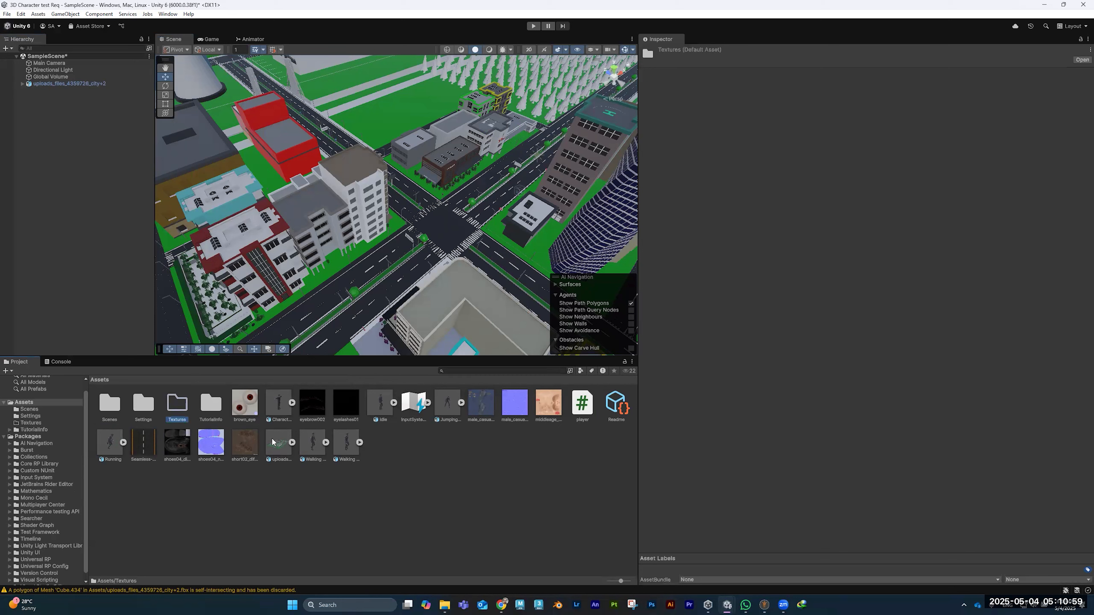
{"action": "left_click", "coordinate": [243, 402]}
{"action": "left_click", "coordinate": [318, 408], "text": "ctrl"}
{"action": "left_click", "coordinate": [348, 405], "text": "ctrl"}
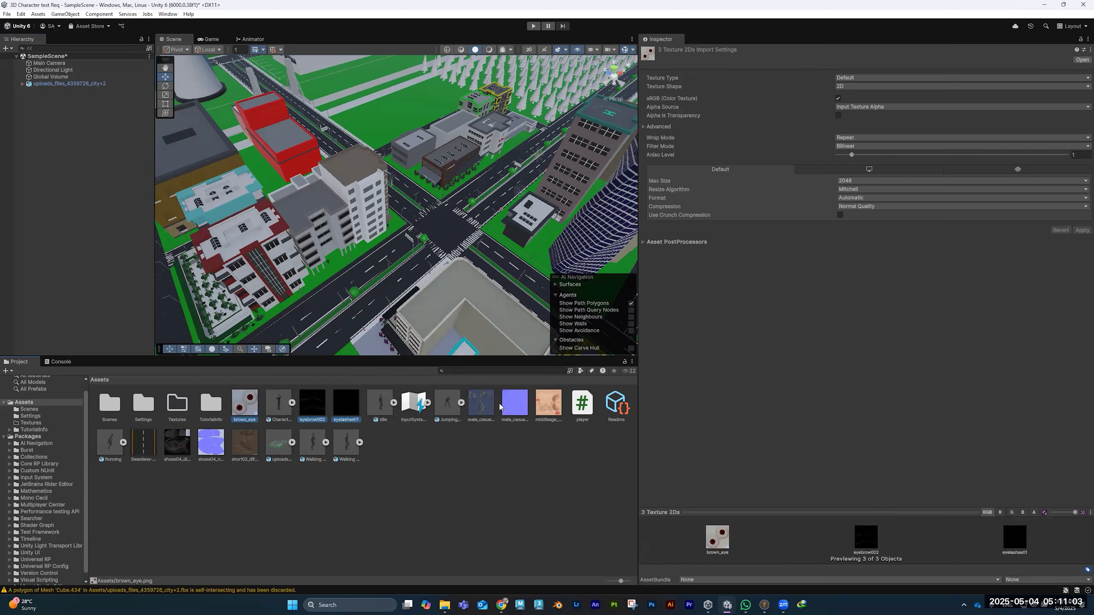
Step: Move the male_casualsuit01 diffuse and normal, middleage skin diffuse, short02_diffuse and shoes04_normal textures into the Textures folder
{"action": "left_click", "coordinate": [484, 407]}
{"action": "left_click", "coordinate": [515, 404], "text": "ctrl"}
{"action": "left_click", "coordinate": [549, 404], "text": "ctrl"}
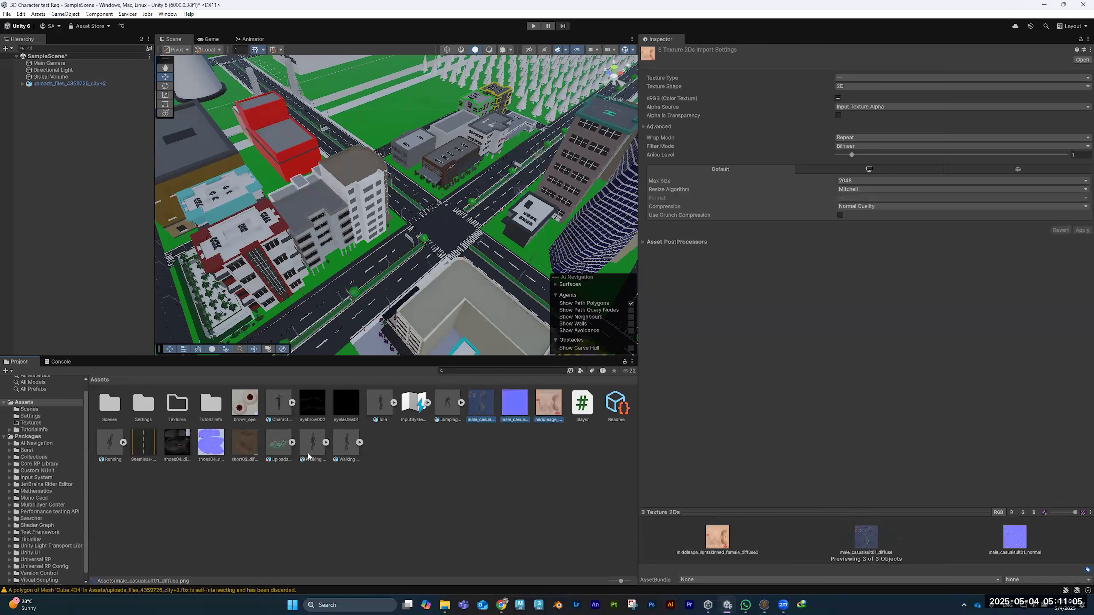
{"action": "left_click", "coordinate": [245, 448], "text": "ctrl"}
{"action": "left_click", "coordinate": [211, 449], "text": "ctrl"}
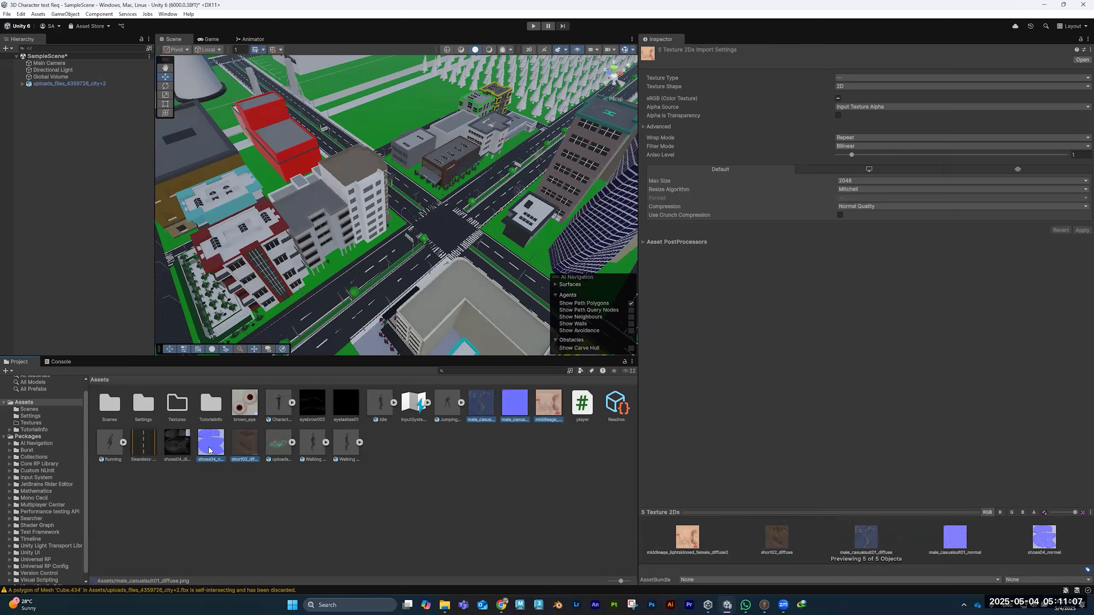
{"action": "left_click_drag", "start_coordinate": [230, 437], "coordinate": [175, 407]}
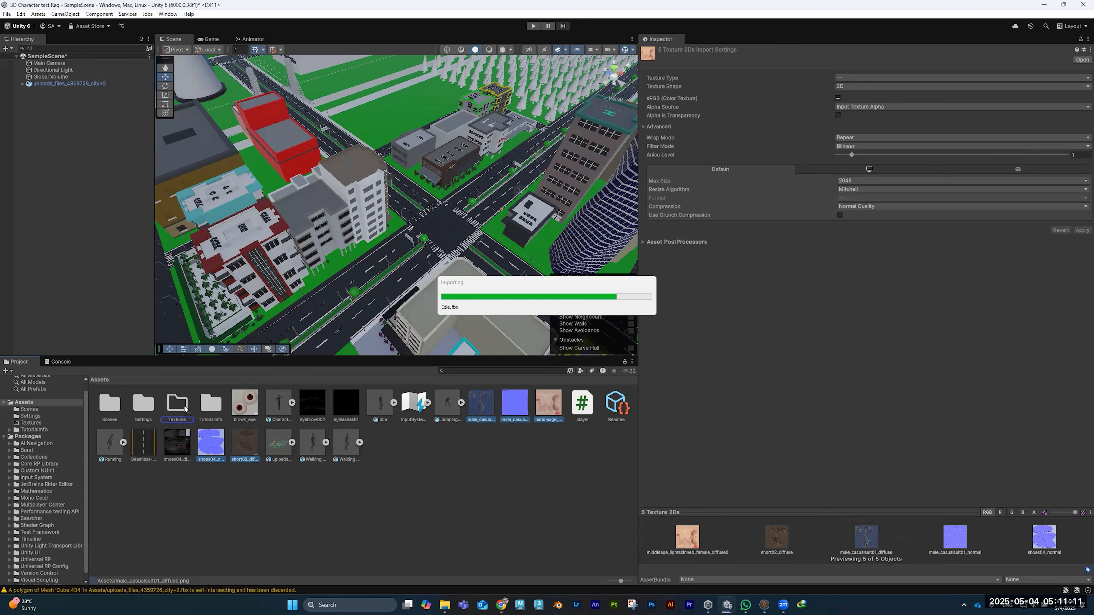
Step: Create an empty game object in the scene and name it Player
{"action": "right_click", "coordinate": [55, 112]}
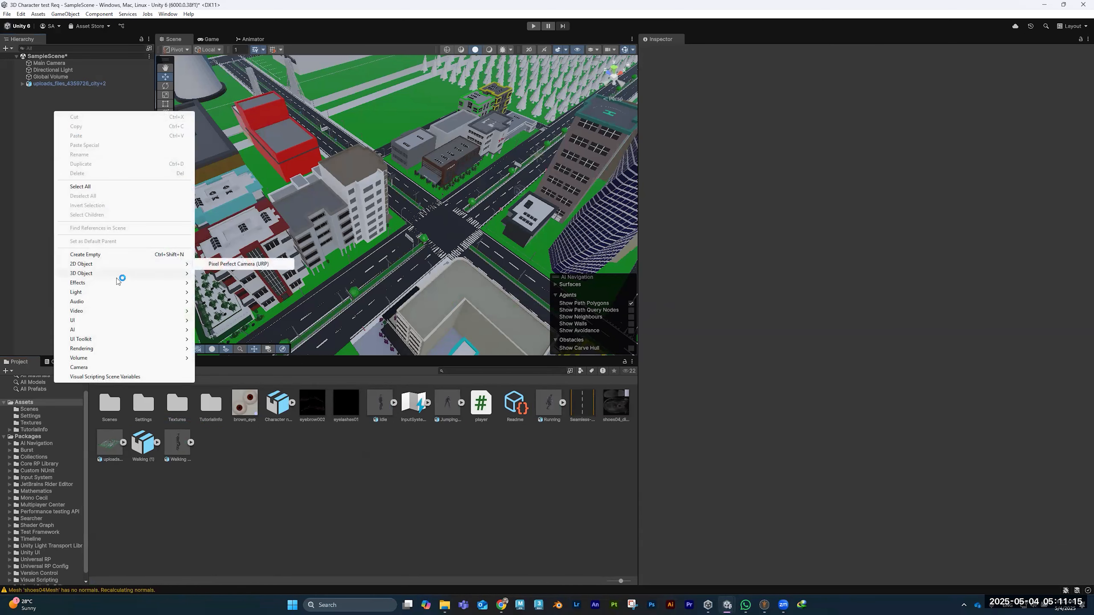
{"action": "left_click", "coordinate": [105, 254]}
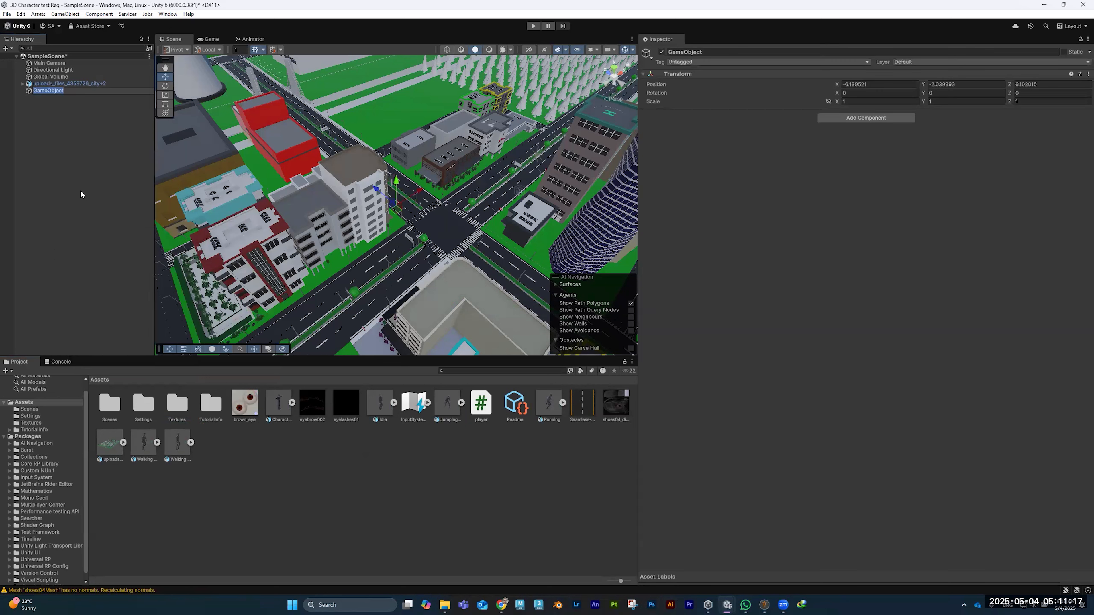
{"action": "type", "text": "Player"}
{"action": "key", "text": "Return"}
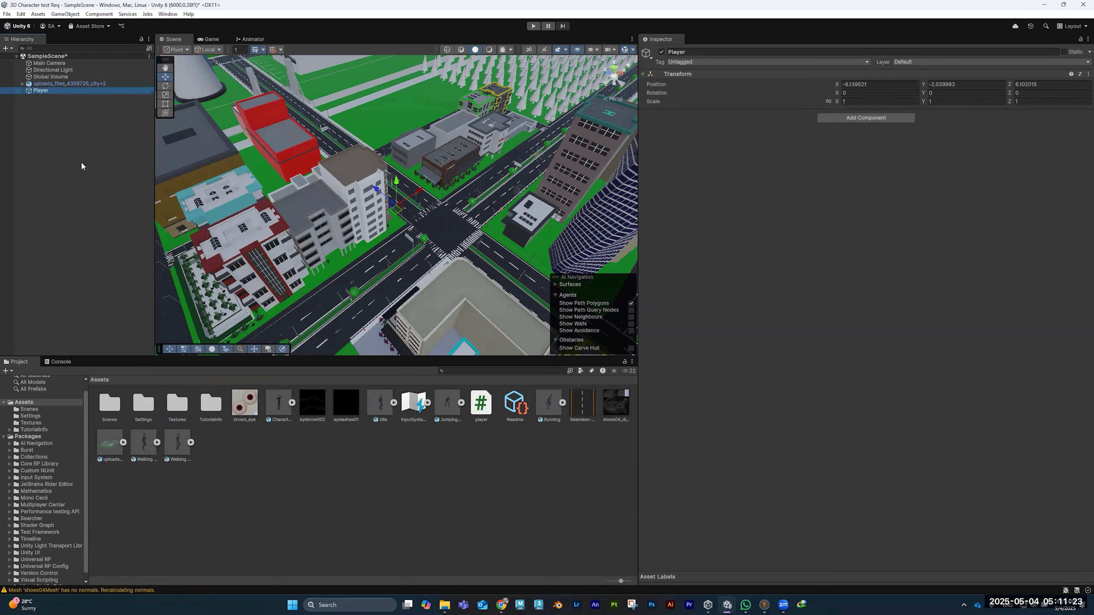
Step: Assign the Player tag to the Player object and deselect it
{"action": "left_click", "coordinate": [789, 62]}
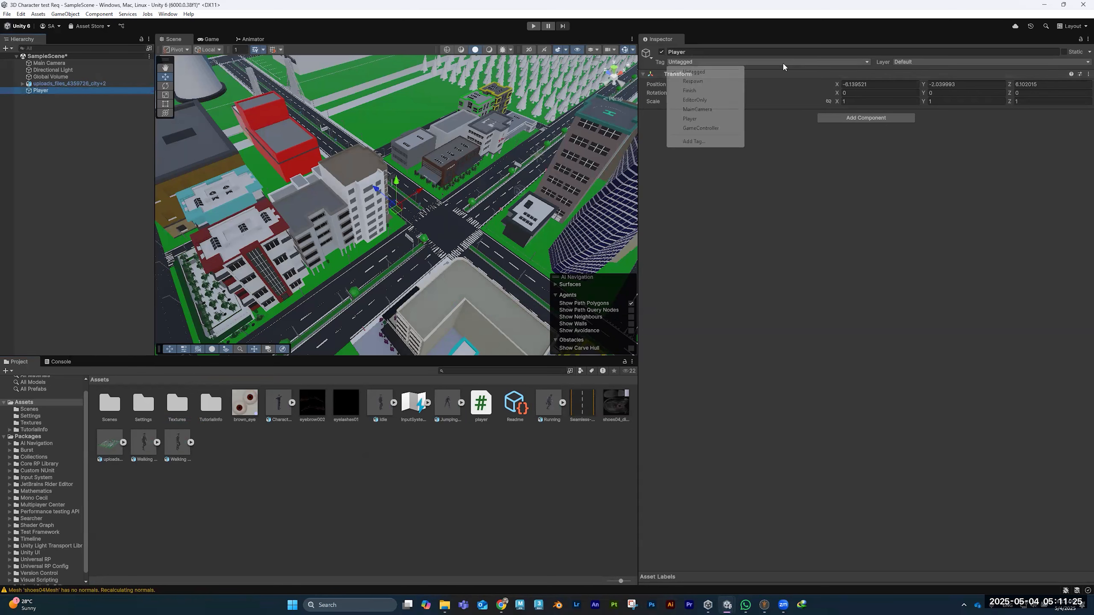
{"action": "left_click", "coordinate": [685, 118]}
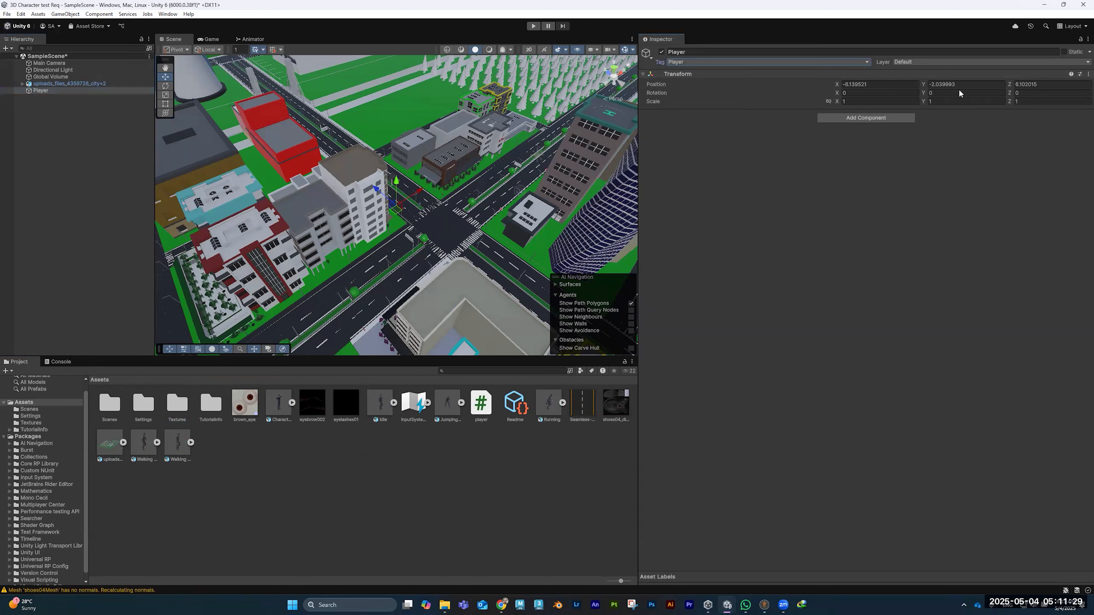
{"action": "left_click", "coordinate": [95, 250]}
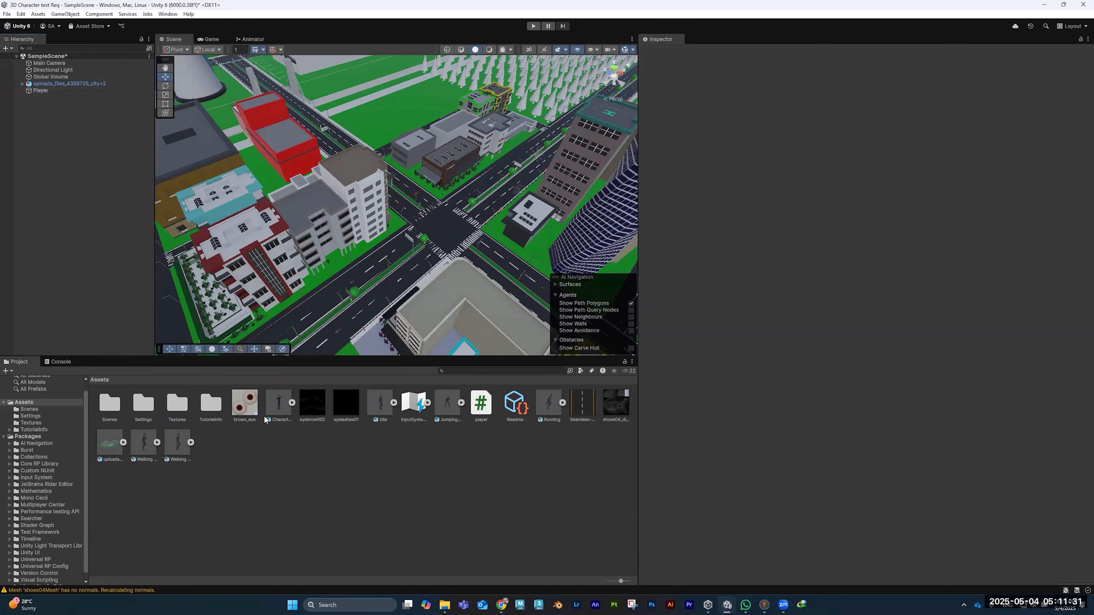
Step: Set the Idle model's rig animation type to Humanoid, creating the avatar from this model, and apply it
{"action": "left_click", "coordinate": [375, 410]}
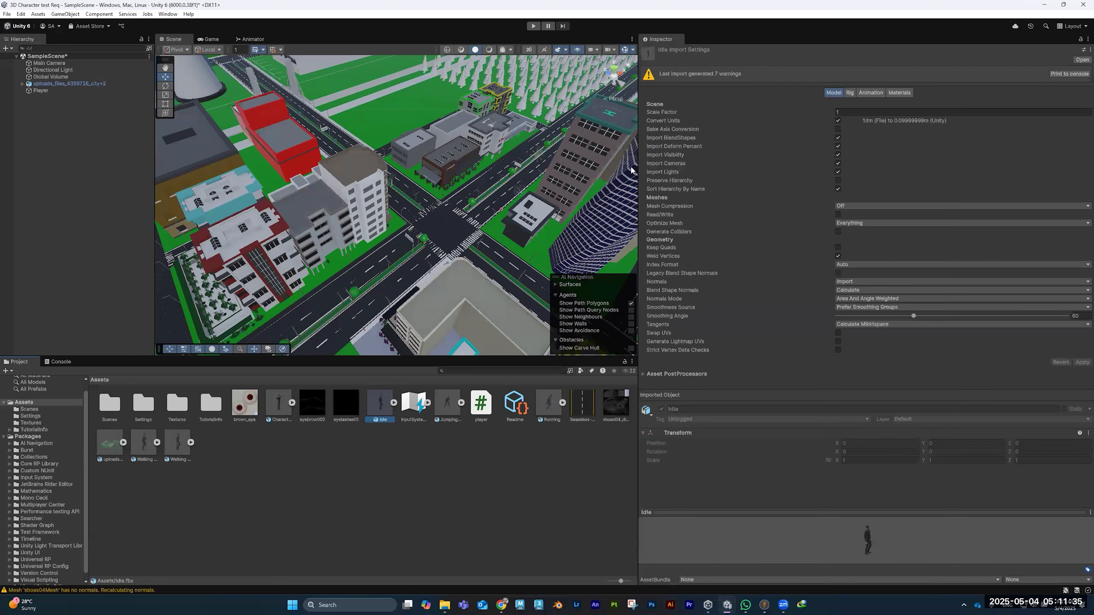
{"action": "left_click", "coordinate": [848, 94]}
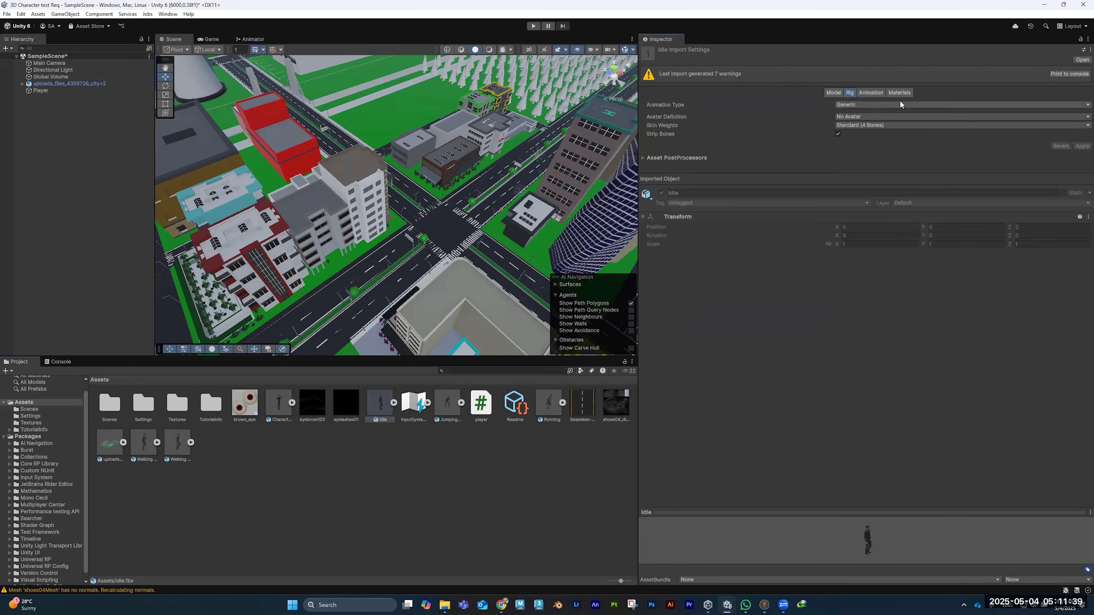
{"action": "left_click", "coordinate": [901, 102]}
{"action": "left_click", "coordinate": [867, 143]}
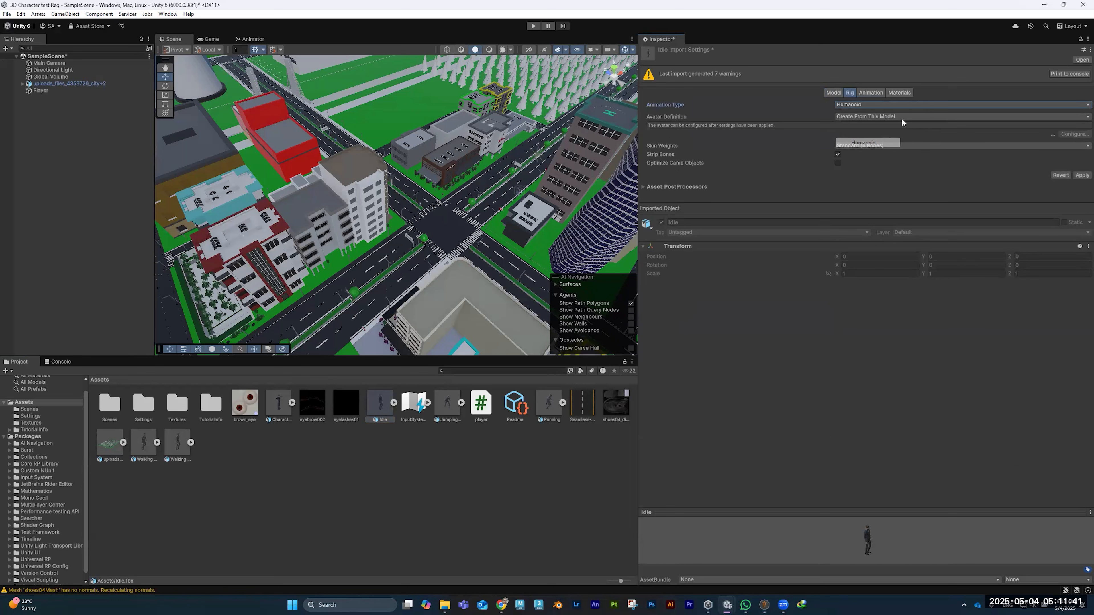
{"action": "left_click", "coordinate": [1081, 176]}
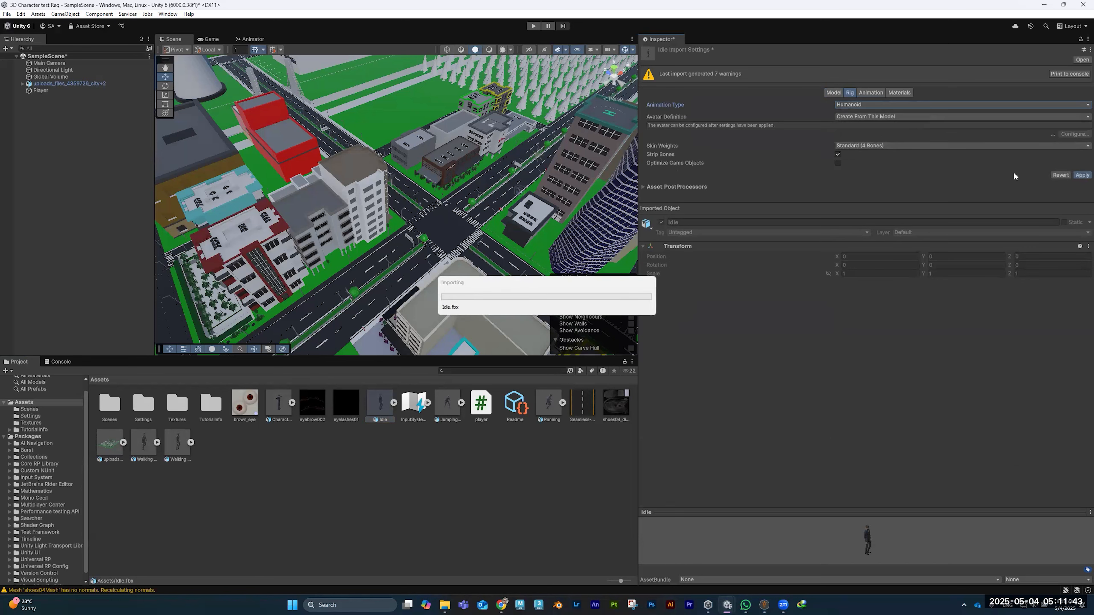
Step: Rename the Idle model's mixamo.com animation clip to Idle and save the import settings
{"action": "left_click", "coordinate": [457, 403]}
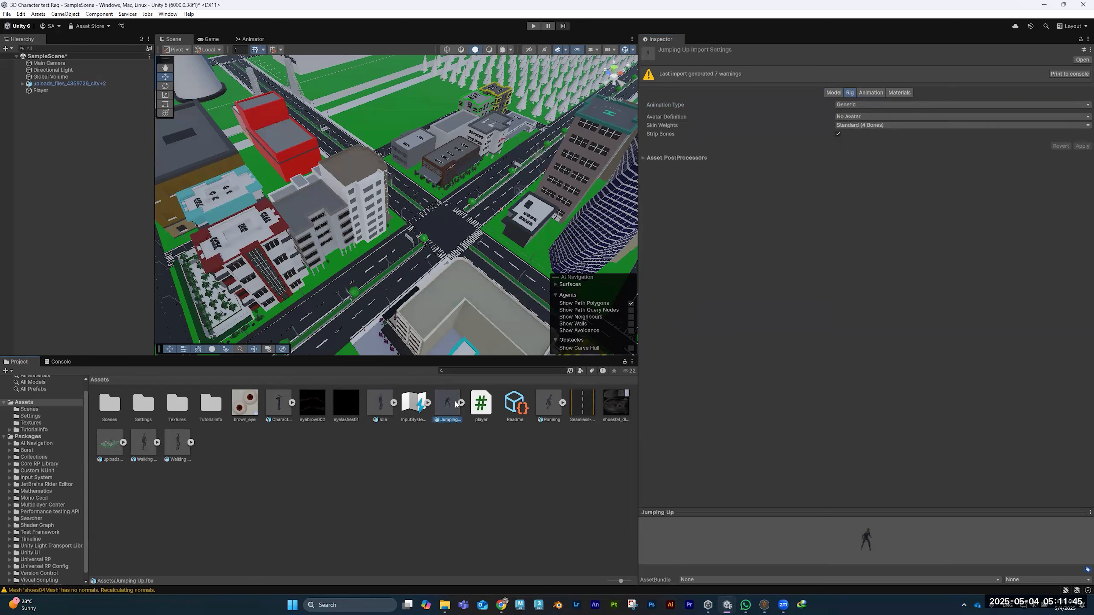
{"action": "left_click", "coordinate": [381, 405]}
{"action": "left_click", "coordinate": [872, 92]}
{"action": "left_click", "coordinate": [716, 231]}
{"action": "double_click", "coordinate": [716, 228]}
{"action": "left_click", "coordinate": [717, 229]}
{"action": "key", "text": "BackSpace"}
{"action": "key", "text": "BackSpace"}
{"action": "key", "text": "BackSpace"}
{"action": "key", "text": "BackSpace"}
{"action": "key", "text": "BackSpace"}
{"action": "key", "text": "BackSpace"}
{"action": "key", "text": "BackSpace"}
{"action": "key", "text": "BackSpace"}
{"action": "key", "text": "BackSpace"}
{"action": "key", "text": "BackSpace"}
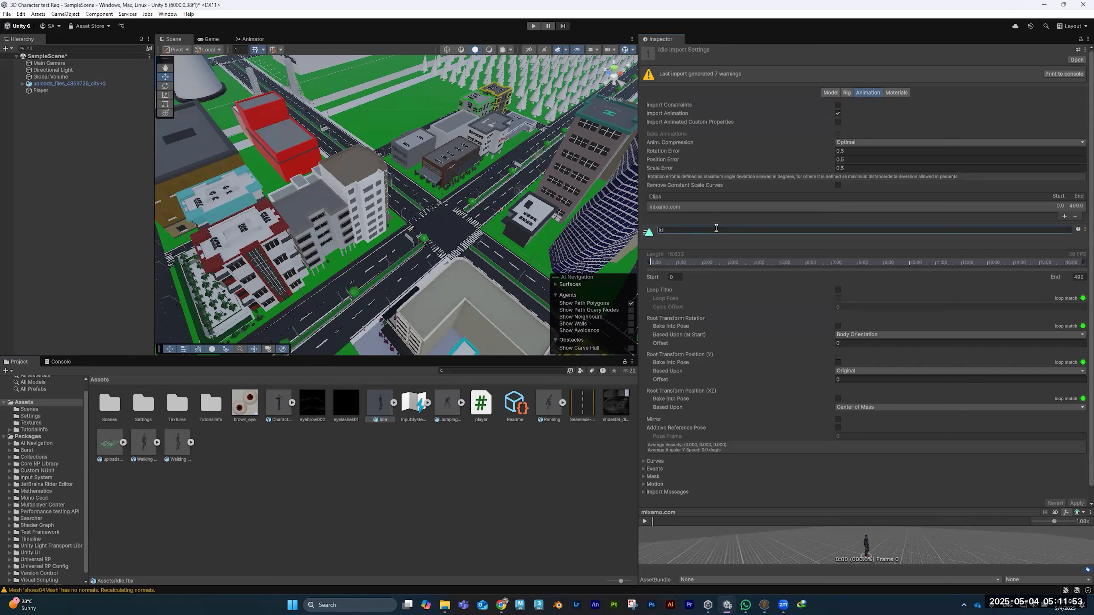
{"action": "key", "text": "Return"}
{"action": "left_click", "coordinate": [455, 405]}
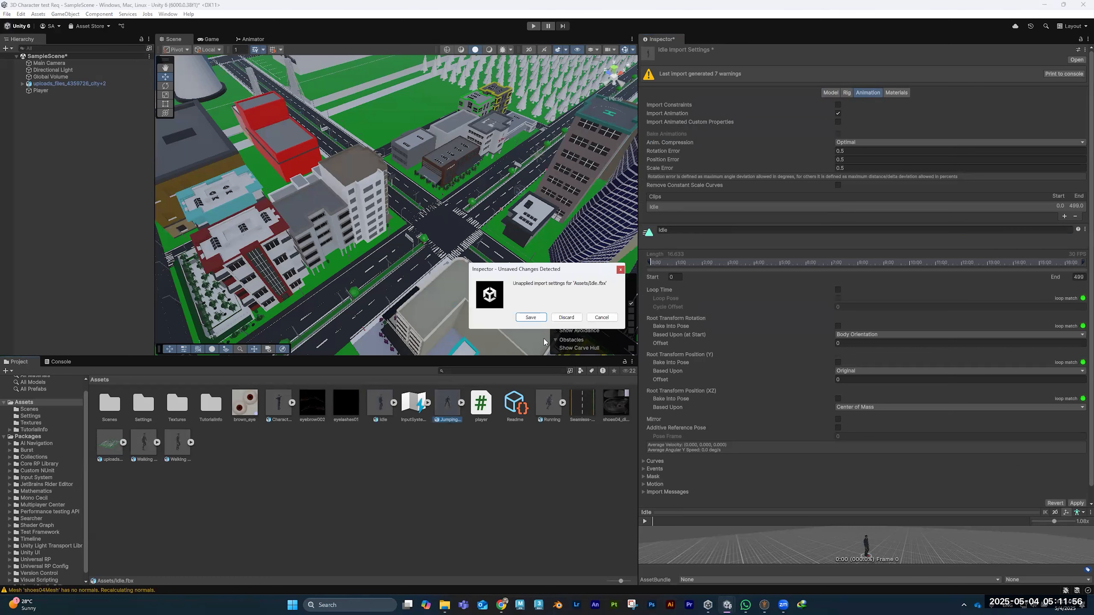
{"action": "left_click", "coordinate": [531, 317]}
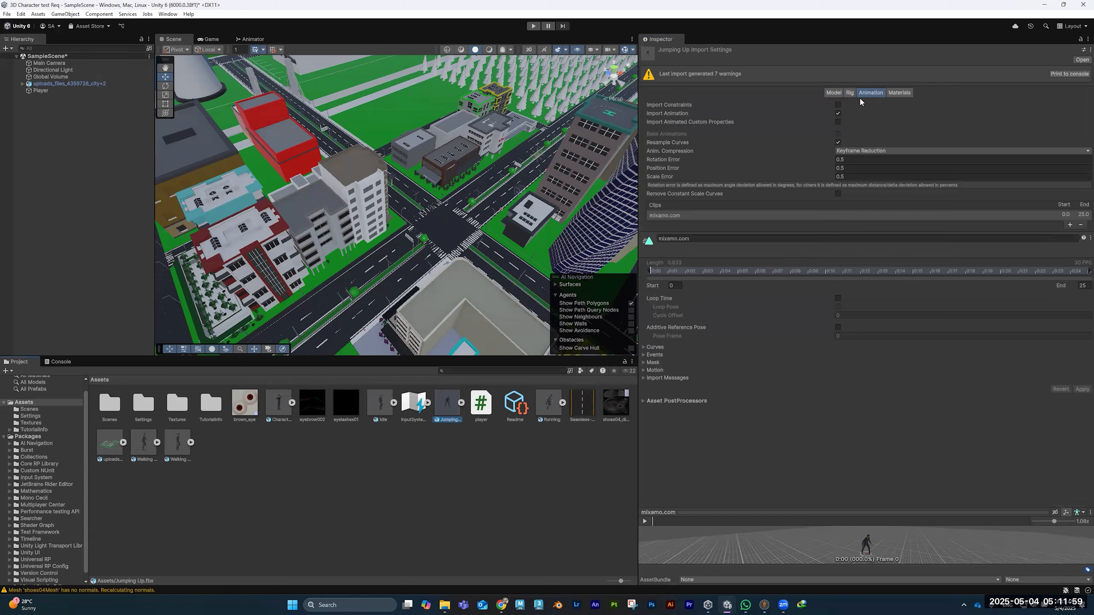
Step: Set the Jumping Up model's rig to Humanoid, copying from another avatar with IdleAvatar as the source, and apply it
{"action": "left_click", "coordinate": [851, 93]}
{"action": "left_click", "coordinate": [970, 104]}
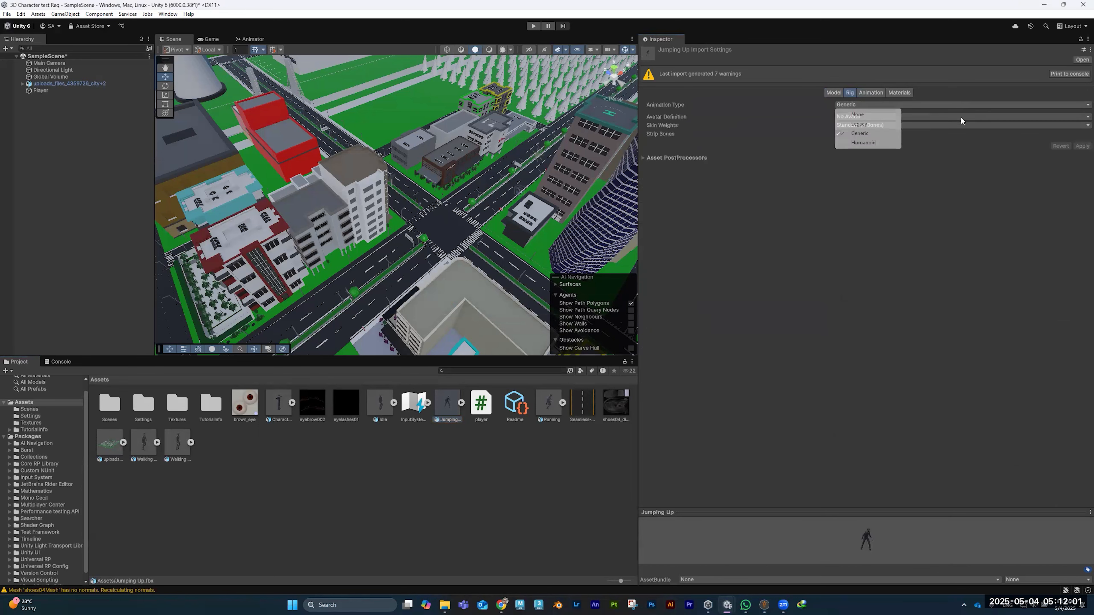
{"action": "left_click", "coordinate": [889, 143]}
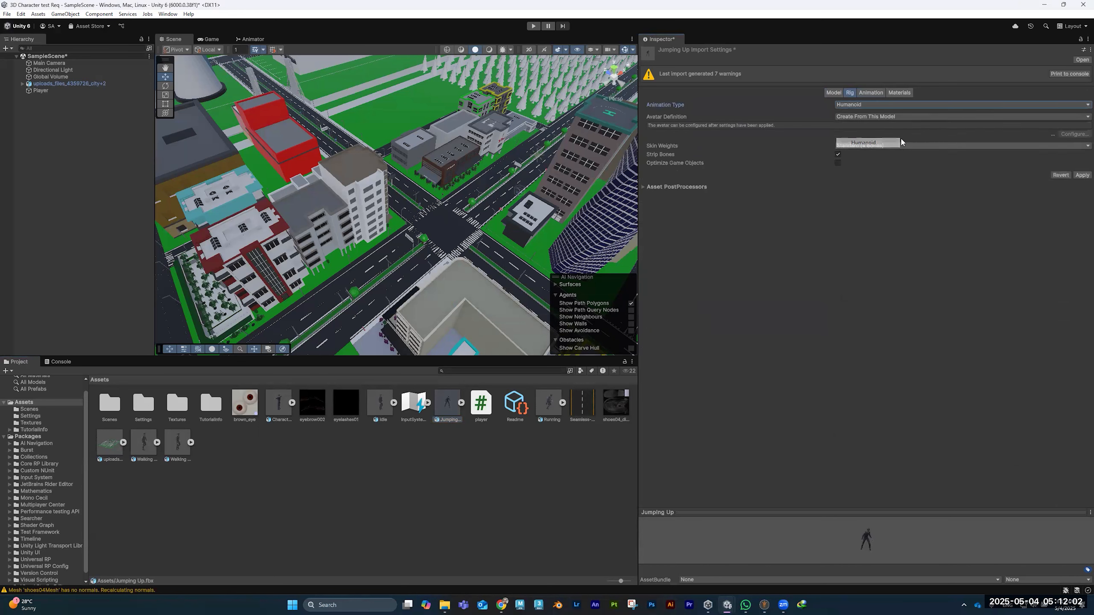
{"action": "left_click", "coordinate": [914, 115]}
{"action": "left_click", "coordinate": [860, 141]}
{"action": "left_click", "coordinate": [1088, 139]}
{"action": "double_click", "coordinate": [1054, 171]}
{"action": "left_click", "coordinate": [1082, 172]}
Step: Rename the Jumping Up model's mixamo.com animation clip to Jump, save its import settings and select the Running model
{"action": "left_click", "coordinate": [868, 92]}
{"action": "left_click", "coordinate": [725, 228]}
{"action": "key", "text": "BackSpace"}
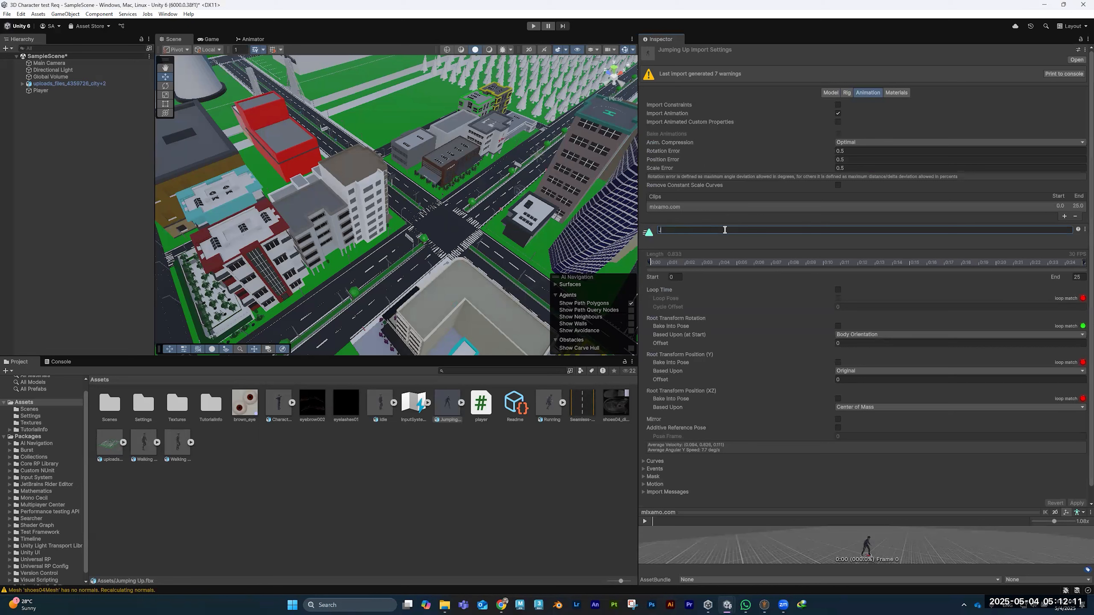
{"action": "type", "text": "Jump"}
{"action": "key", "text": "Return"}
{"action": "left_click", "coordinate": [542, 410]}
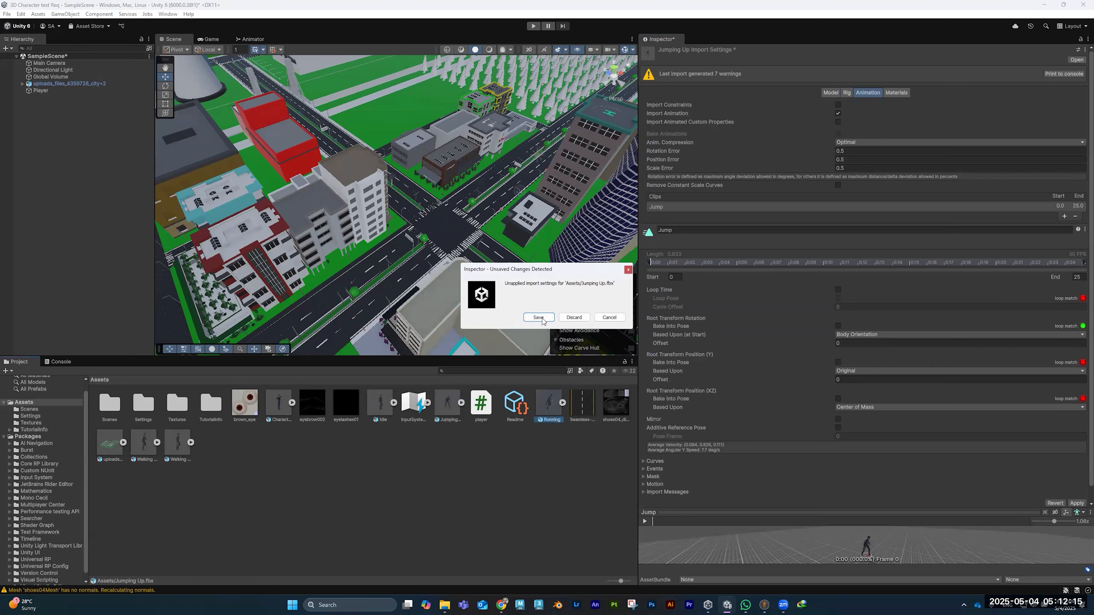
{"action": "left_click", "coordinate": [542, 318]}
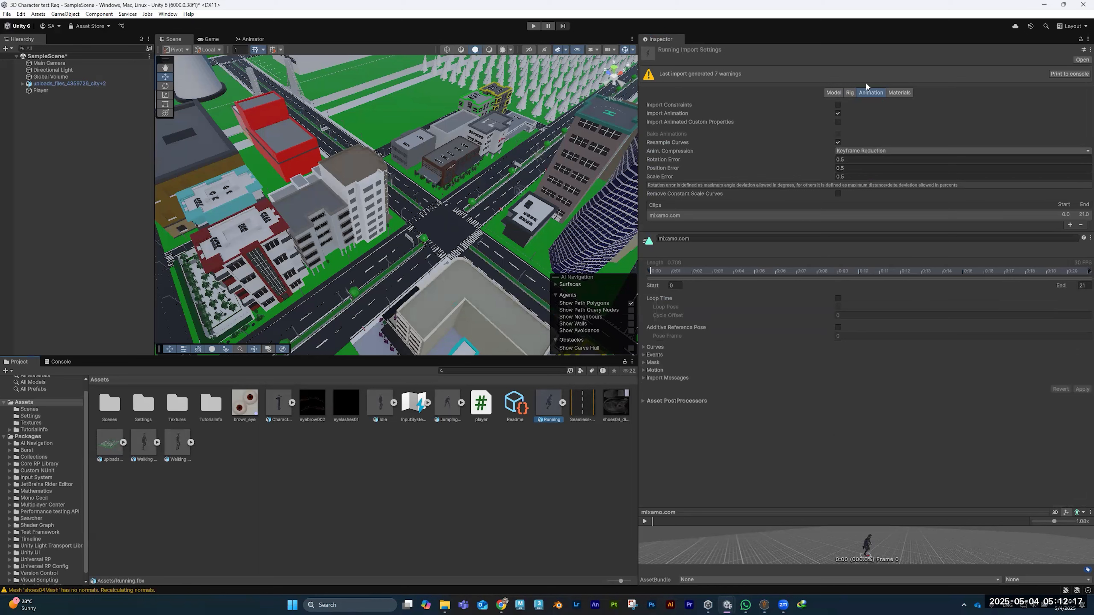
Step: Set the Running model's rig to Humanoid, copying from another avatar with IdleAvatar as the source, and apply it
{"action": "left_click", "coordinate": [850, 92]}
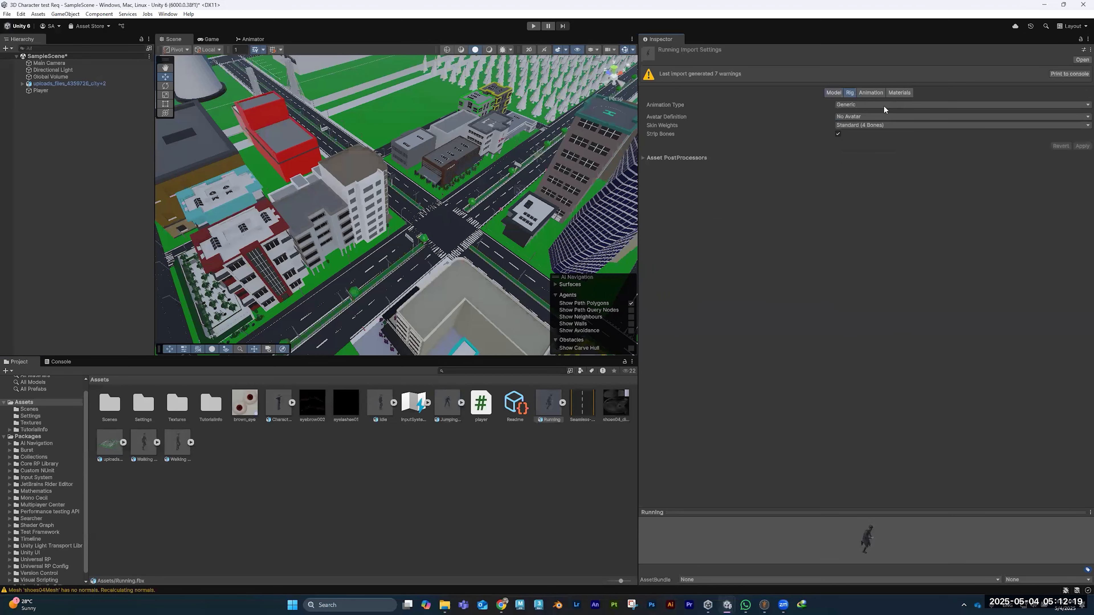
{"action": "left_click", "coordinate": [904, 104]}
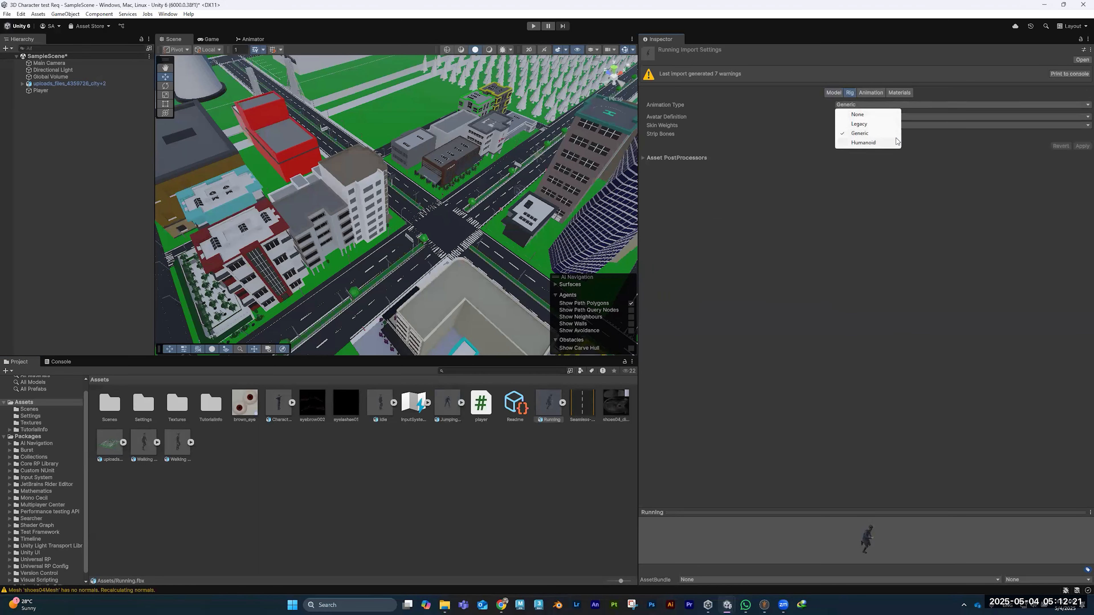
{"action": "left_click", "coordinate": [879, 143]}
{"action": "left_click", "coordinate": [931, 116]}
{"action": "left_click", "coordinate": [905, 145]}
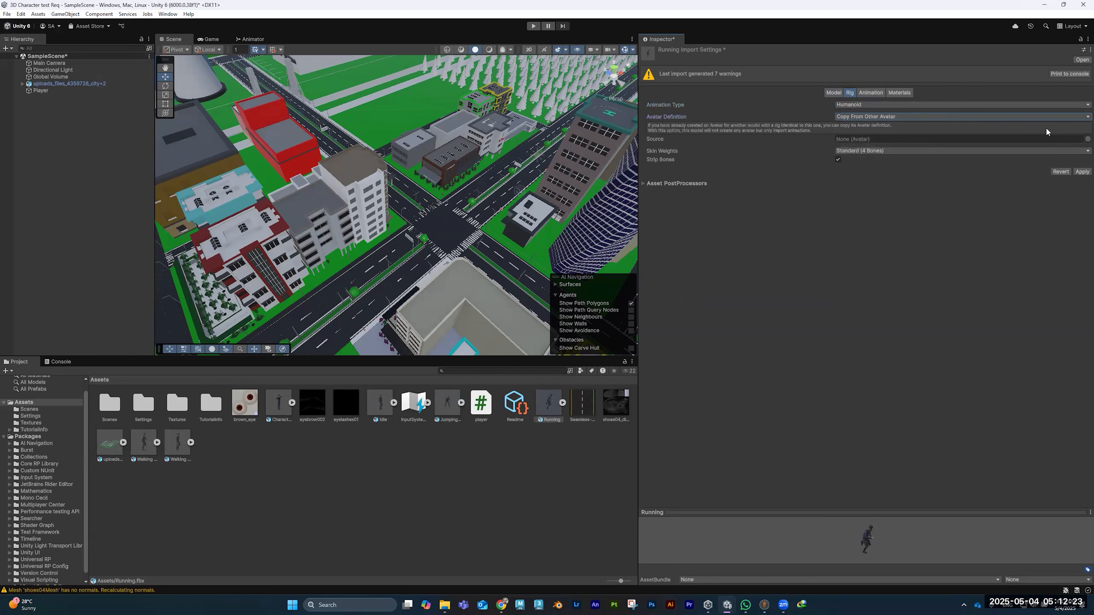
{"action": "left_click", "coordinate": [1087, 138]}
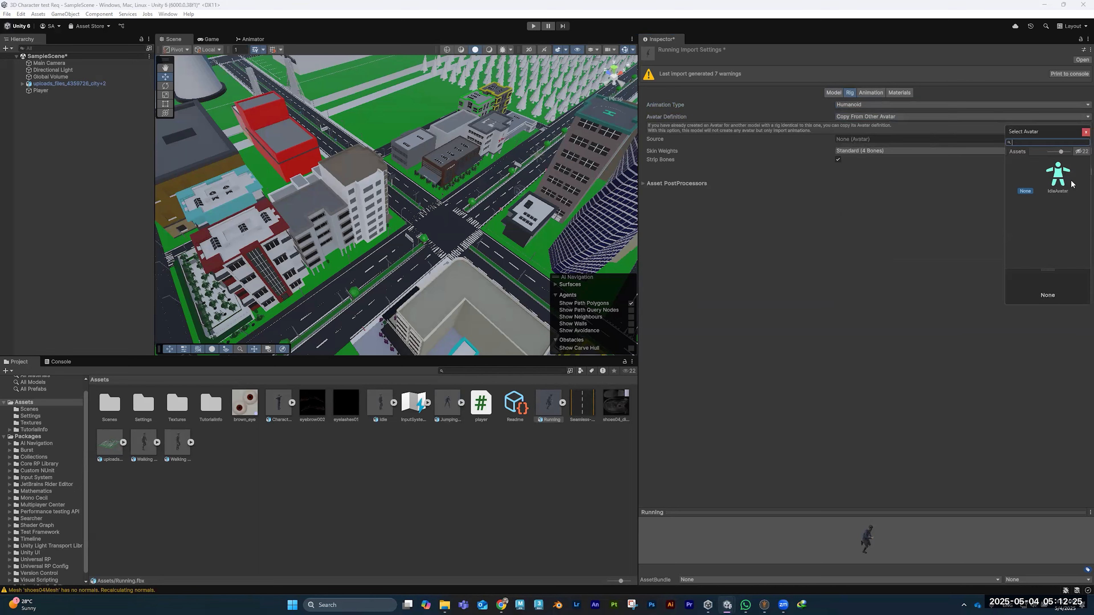
{"action": "left_click", "coordinate": [1058, 175]}
{"action": "left_click", "coordinate": [883, 217]}
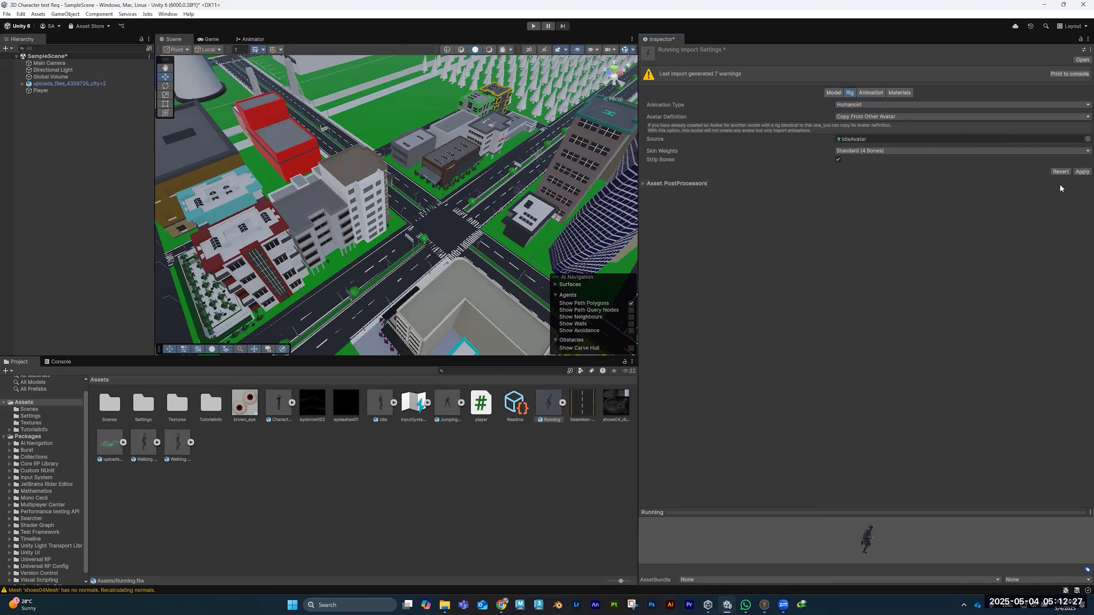
{"action": "left_click", "coordinate": [1080, 174]}
Step: Rename the Running model's animation clip to Run and enable Loop Time, switching to the Walking (1) model to finish
{"action": "left_click", "coordinate": [860, 93]}
{"action": "left_click", "coordinate": [694, 231]}
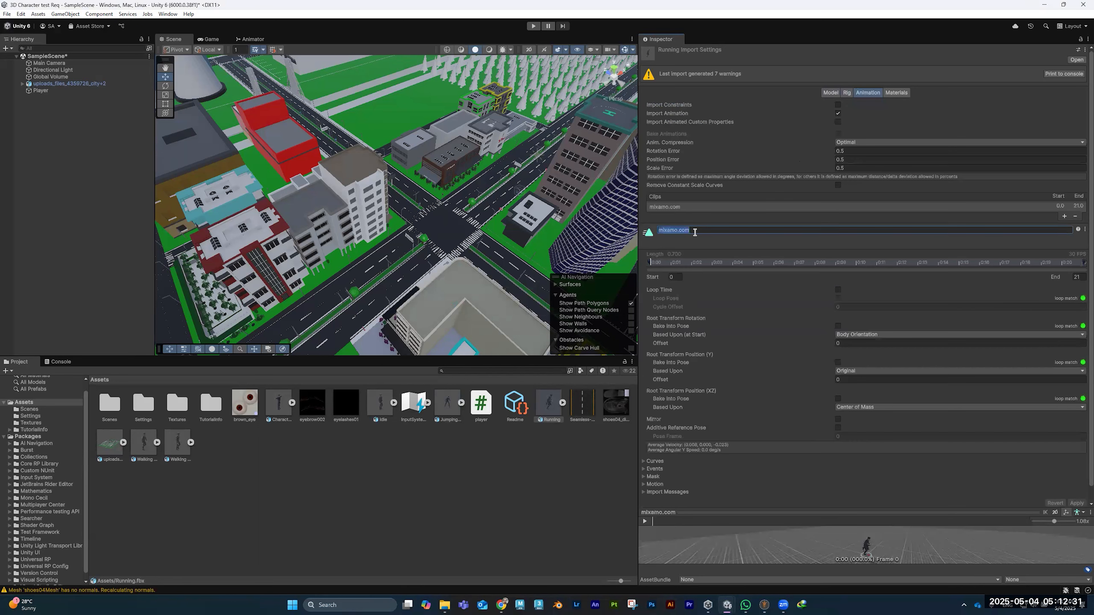
{"action": "type", "text": "Run"}
{"action": "left_click", "coordinate": [838, 289]}
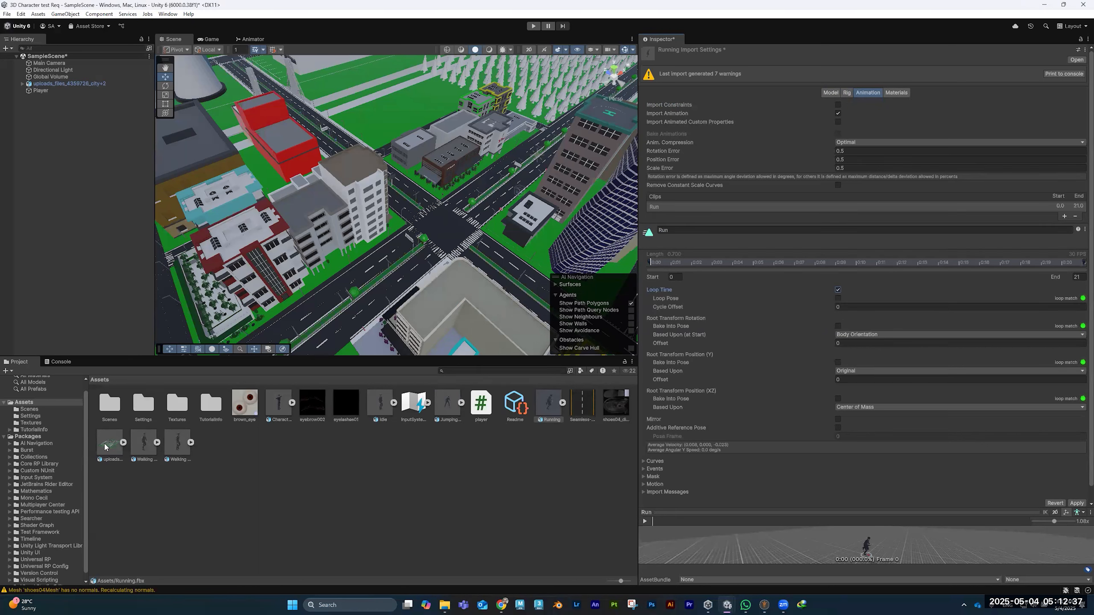
{"action": "left_click", "coordinate": [140, 446]}
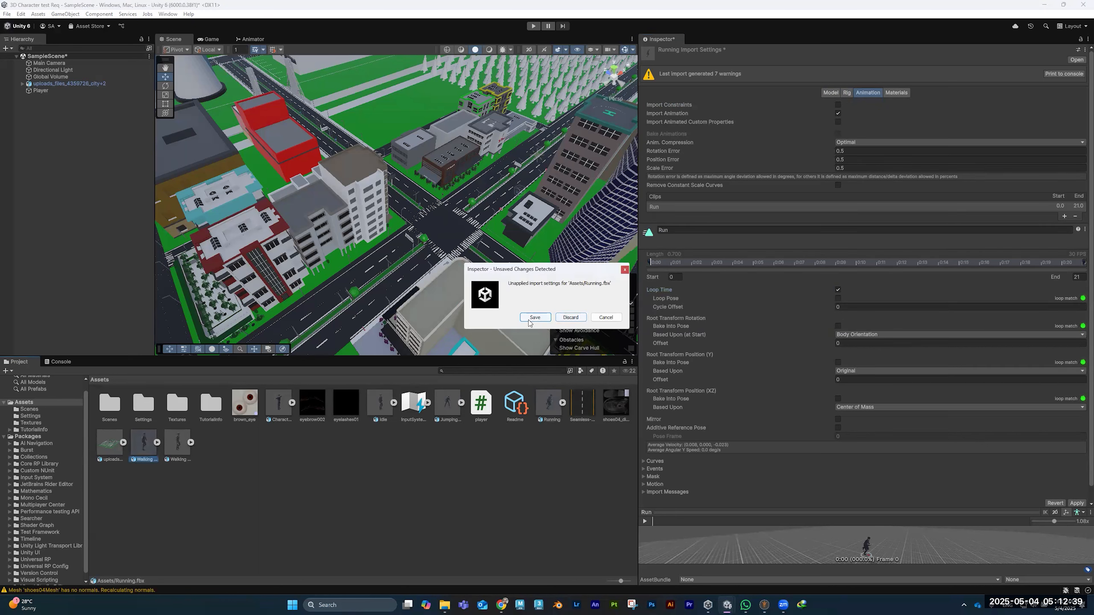
{"action": "left_click", "coordinate": [572, 318]}
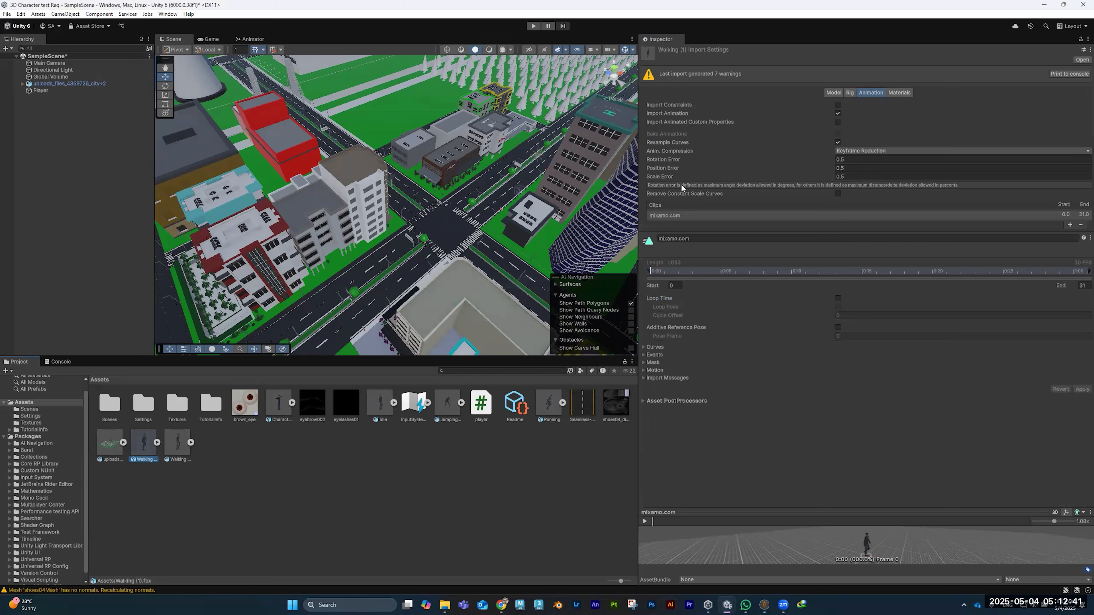
Step: Set the Walking (1) model's rig to Humanoid, copying from another avatar with IdleAvatar as the source, and apply it
{"action": "left_click", "coordinate": [850, 92]}
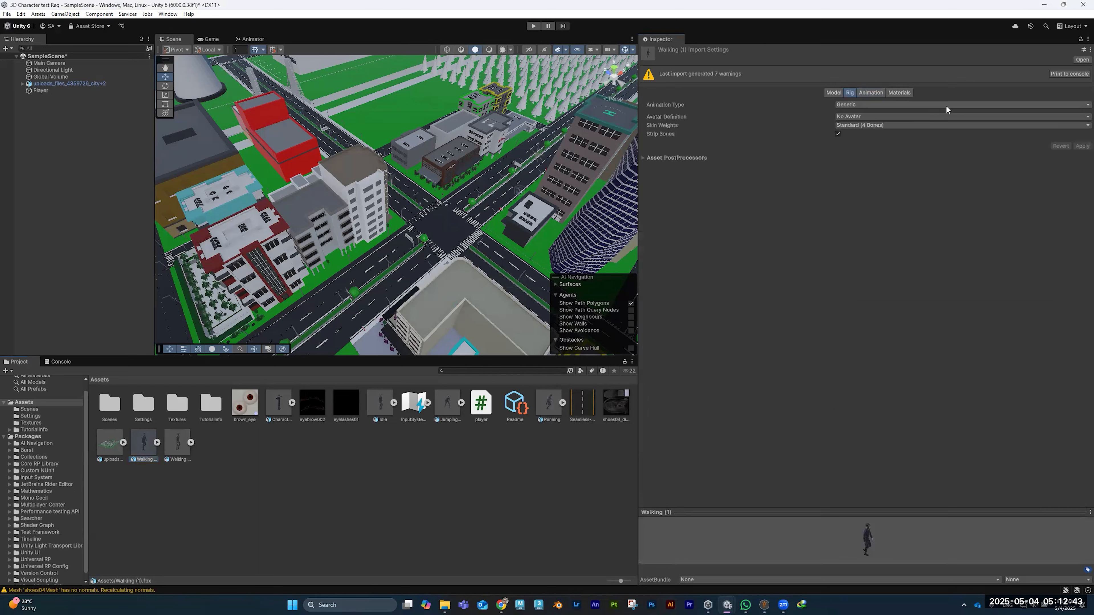
{"action": "left_click", "coordinate": [947, 105]}
{"action": "left_click", "coordinate": [863, 143]}
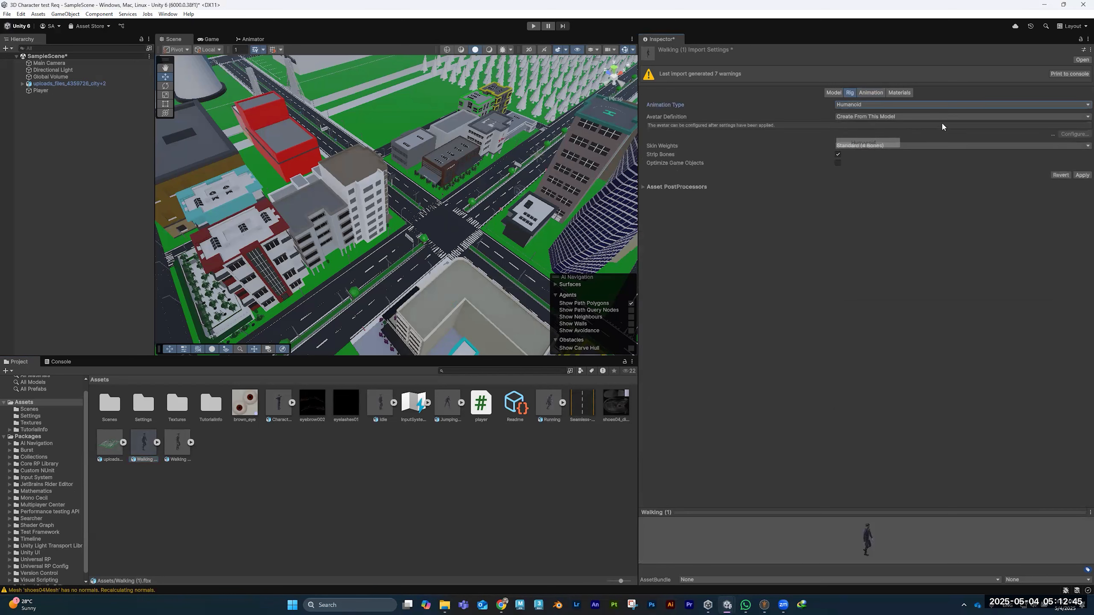
{"action": "left_click", "coordinate": [941, 116]}
{"action": "left_click", "coordinate": [905, 146]}
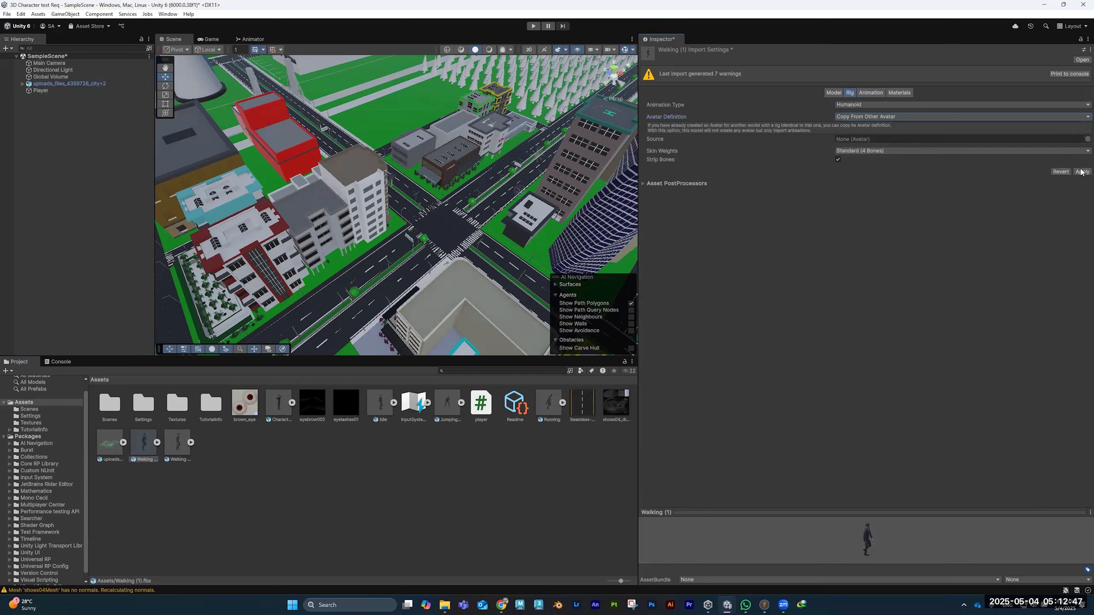
{"action": "left_click", "coordinate": [1087, 139]}
{"action": "double_click", "coordinate": [1050, 182]}
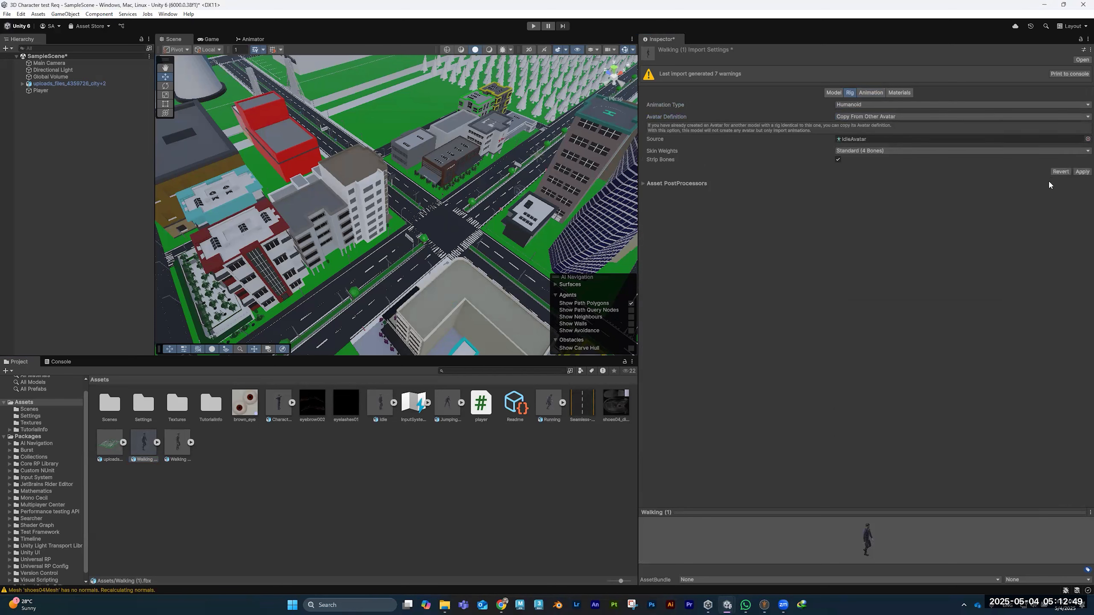
{"action": "left_click", "coordinate": [1083, 172]}
Step: Rename the Walking (1) model's animation clip to Walk, enable Loop Time and save the import settings
{"action": "left_click", "coordinate": [874, 92]}
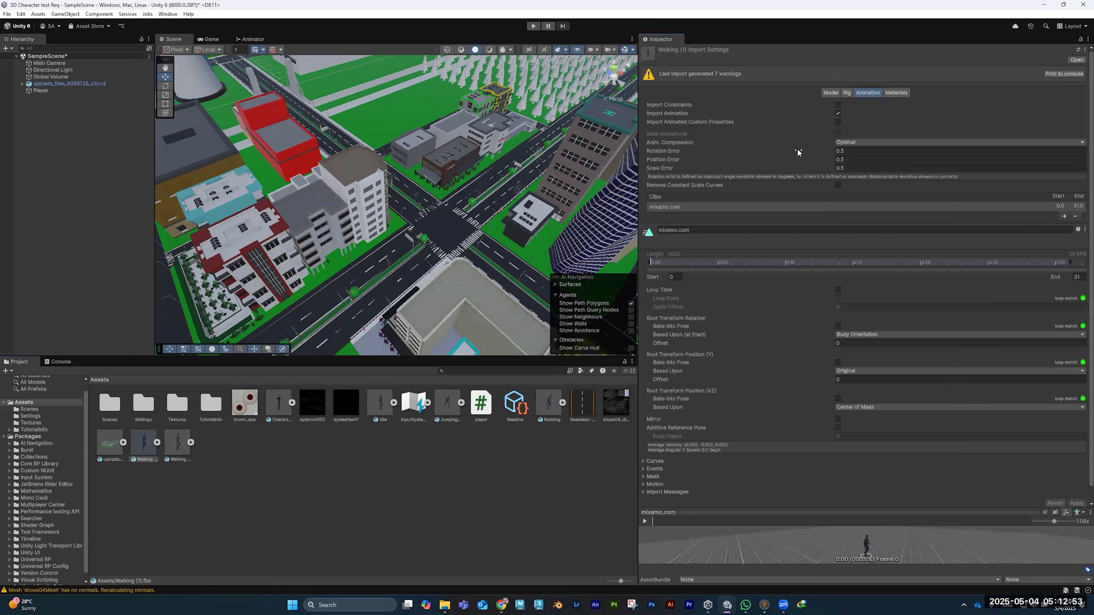
{"action": "left_click", "coordinate": [739, 230]}
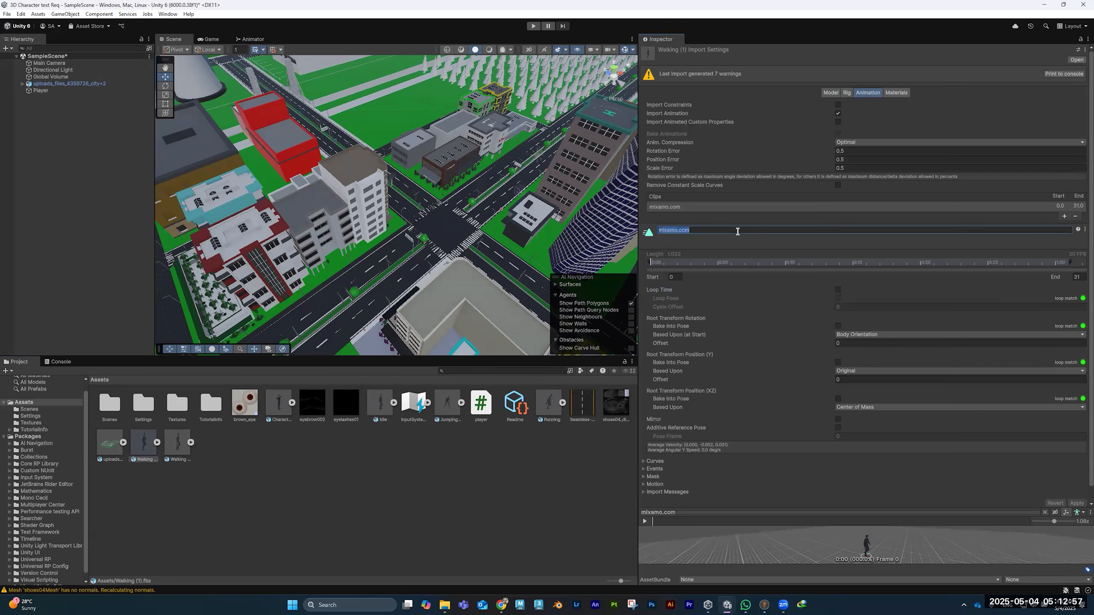
{"action": "type", "text": "Walk"}
{"action": "key", "text": "Return"}
{"action": "left_click", "coordinate": [838, 289]}
{"action": "left_click", "coordinate": [111, 452]}
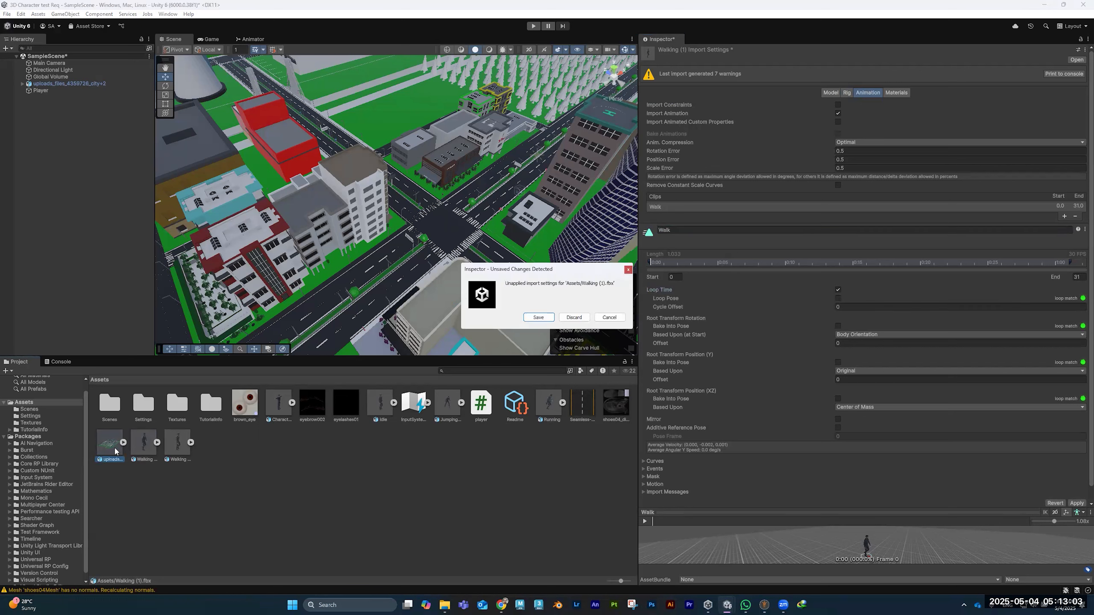
{"action": "left_click", "coordinate": [538, 318]}
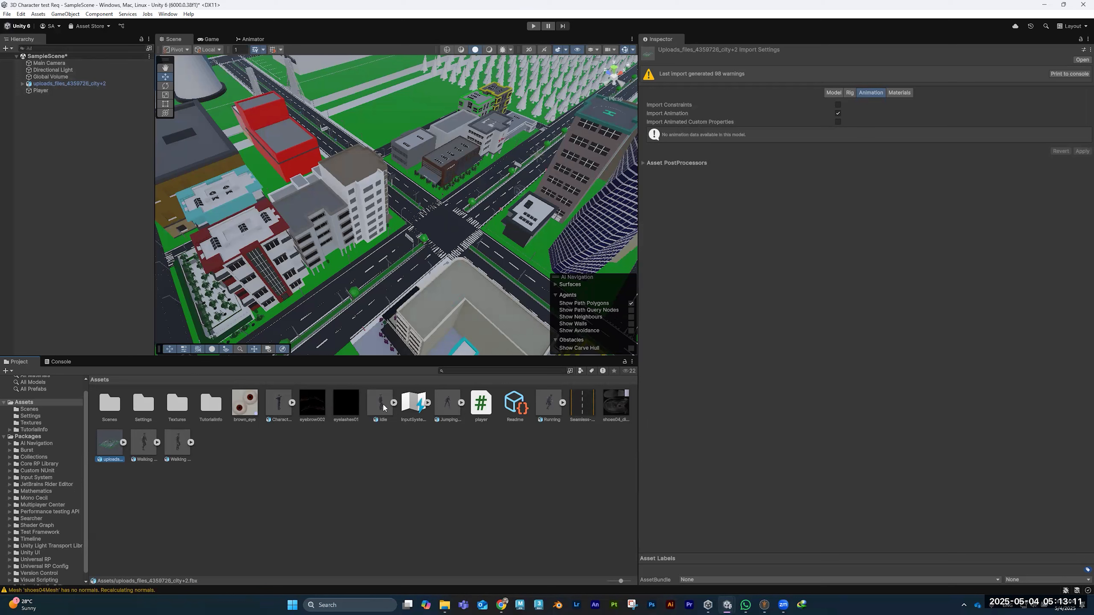
Step: Place the Idle model in the scene as a child of the Player object and select Player
{"action": "left_click_drag", "start_coordinate": [383, 408], "coordinate": [38, 94]}
{"action": "key", "text": "ctrl+z"}
{"action": "key", "text": "ctrl+z"}
{"action": "left_click_drag", "start_coordinate": [42, 90], "coordinate": [41, 90]}
{"action": "left_click", "coordinate": [42, 91]}
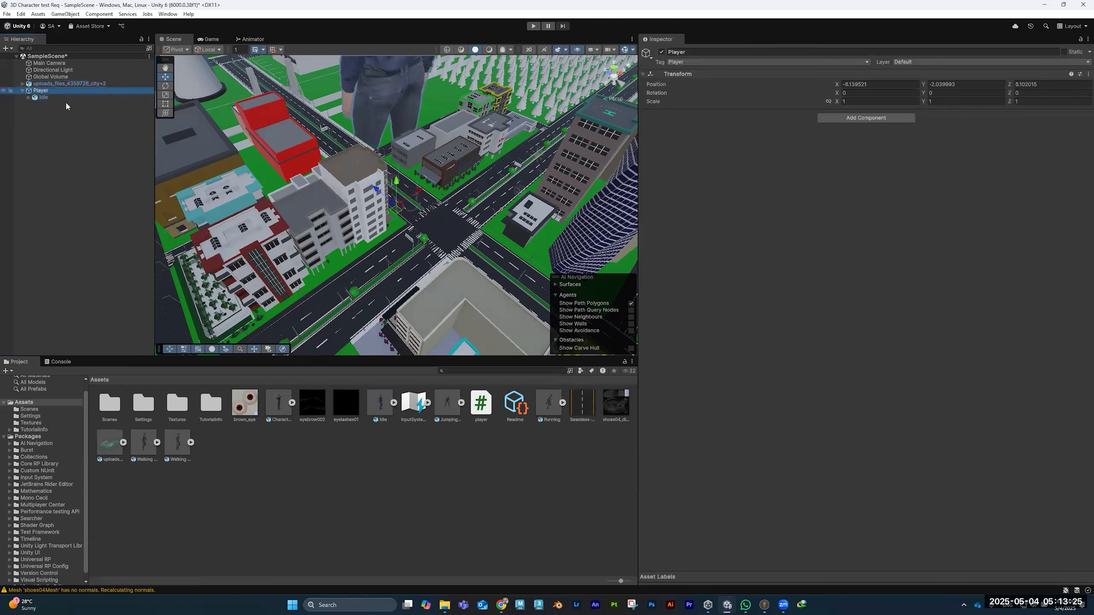
Step: Enable constrained proportions on the Player object and set its scale to 0.05
{"action": "left_click_drag", "start_coordinate": [405, 253], "coordinate": [43, 228], "text": "alt"}
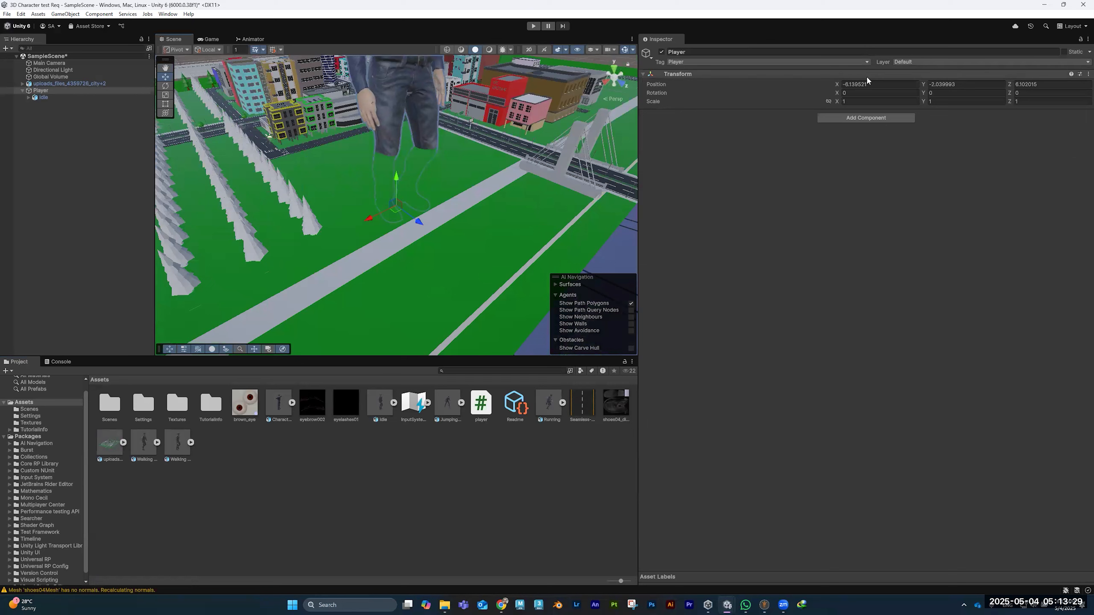
{"action": "left_click", "coordinate": [829, 102]}
{"action": "left_click", "coordinate": [858, 102]}
{"action": "type", "text": "0.0"}
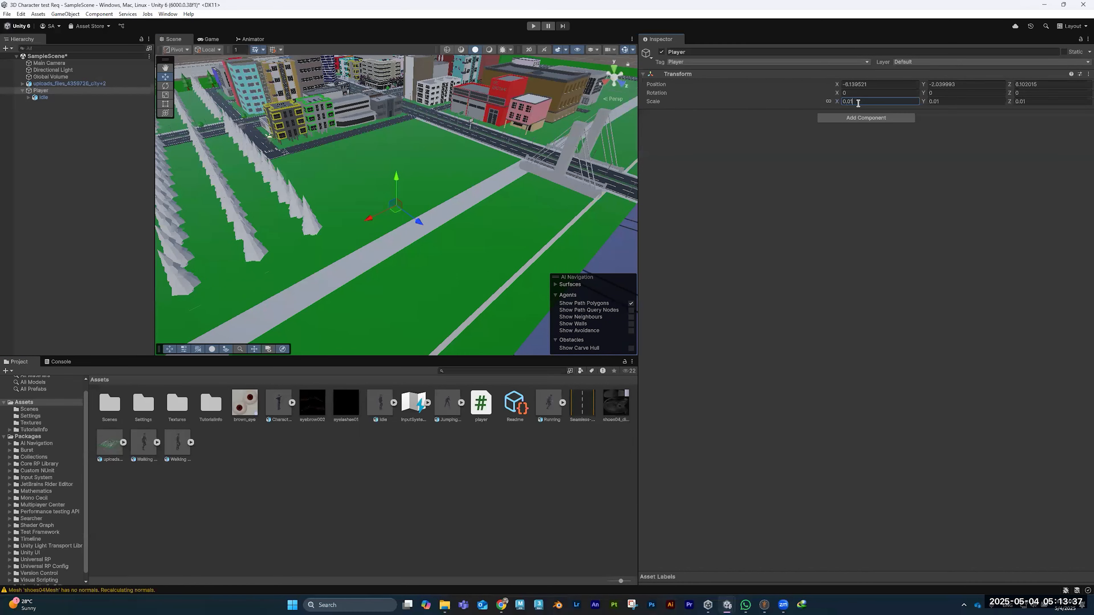
{"action": "type", "text": "1"}
{"action": "key", "text": "BackSpace"}
{"action": "type", "text": "5"}
Step: Raise the Player object vertically toward the city ground, to a Y position of about -0.22
{"action": "left_click_drag", "start_coordinate": [396, 186], "coordinate": [396, 165]}
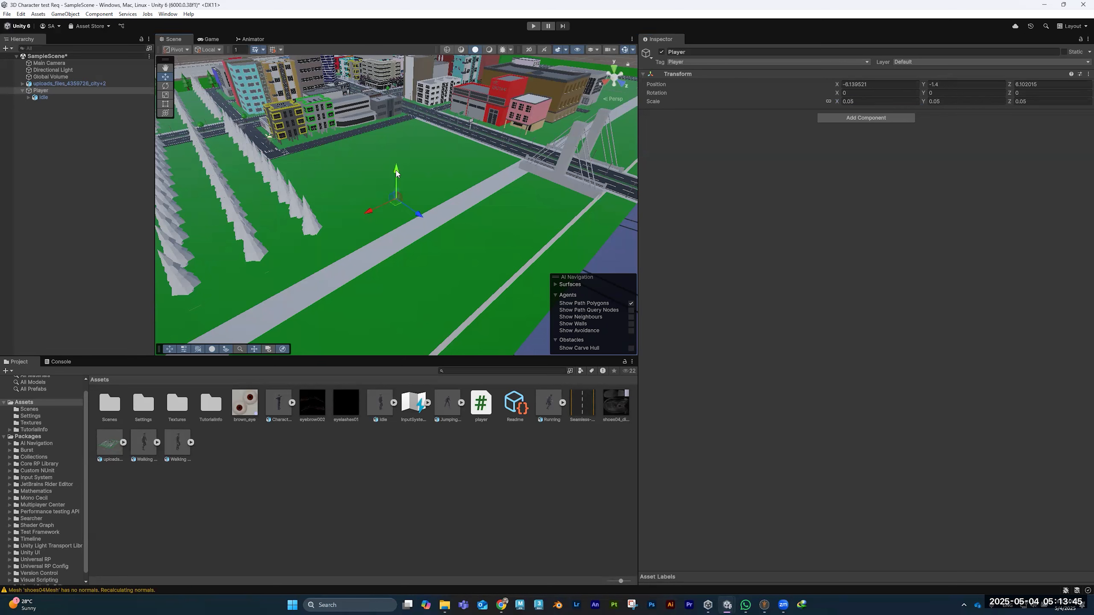
{"action": "key", "text": "f"}
{"action": "scroll", "coordinate": [401, 190], "scroll_direction": "down", "scroll_amount": 6}
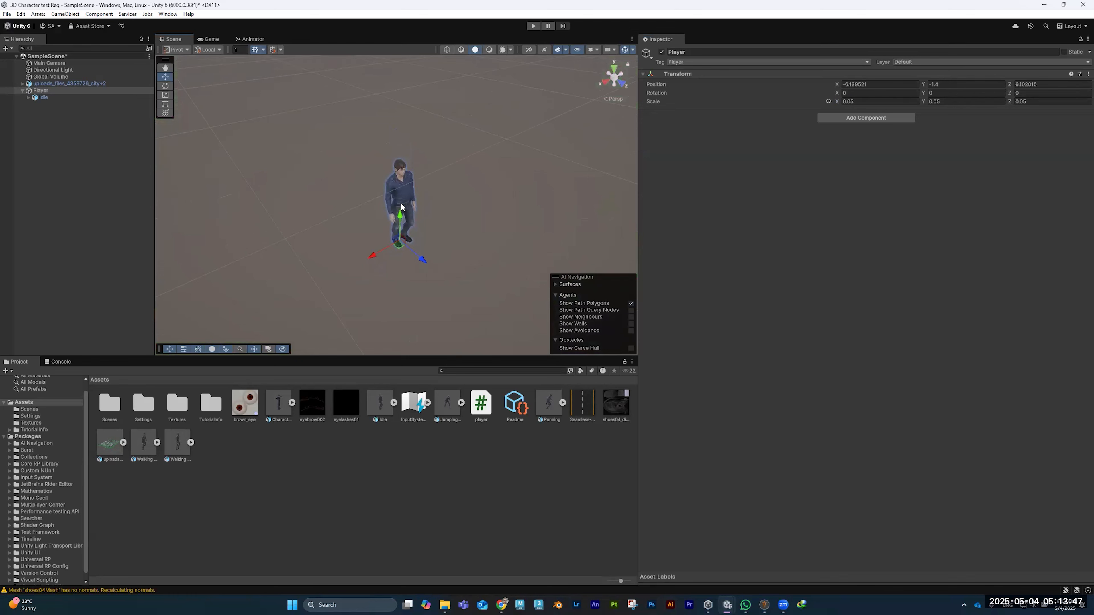
{"action": "scroll", "coordinate": [401, 213], "scroll_direction": "down", "scroll_amount": 3}
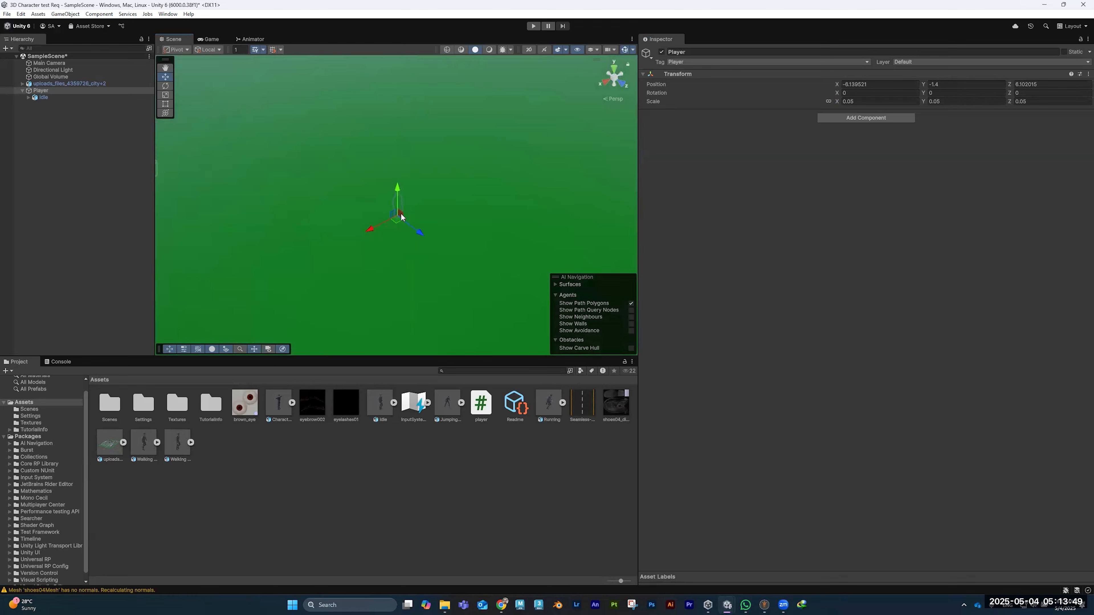
{"action": "left_click_drag", "start_coordinate": [396, 185], "coordinate": [397, 152]}
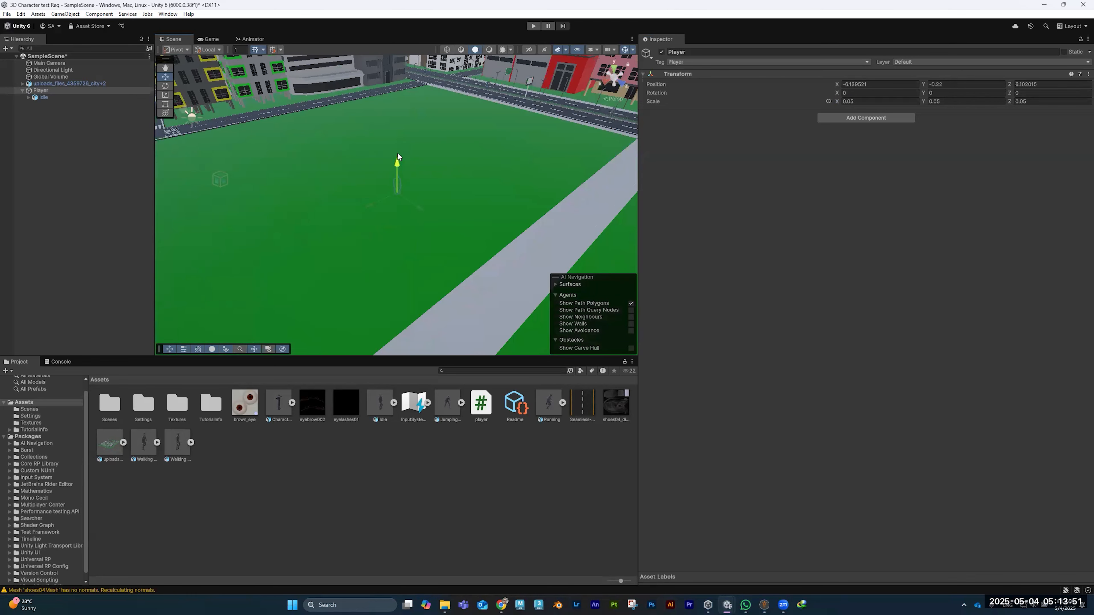
Step: Select the uploads_files_4359726_city+2 model and move it downward in the scene
{"action": "left_click", "coordinate": [87, 84]}
{"action": "scroll", "coordinate": [425, 161], "scroll_direction": "down", "scroll_amount": 8}
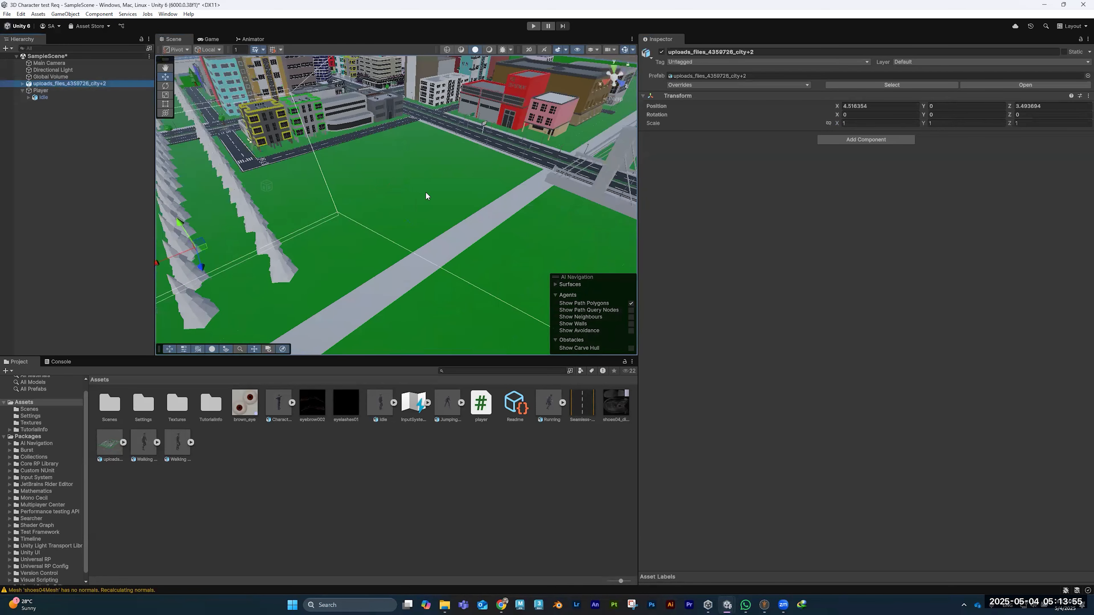
{"action": "left_click_drag", "start_coordinate": [255, 209], "coordinate": [259, 244]}
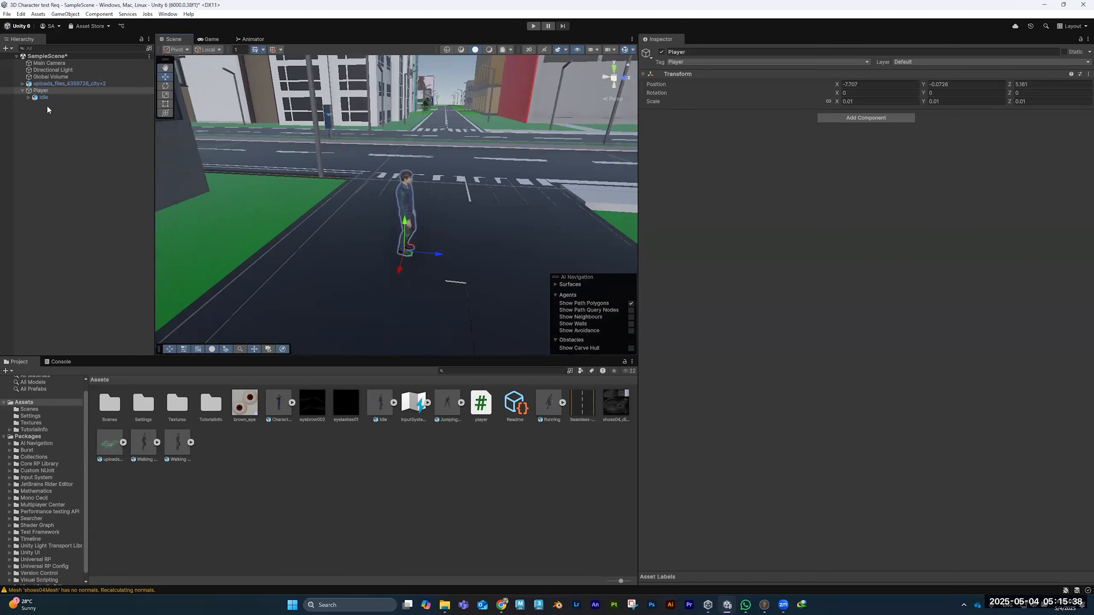
Step: Add a Capsule Collider component to the Player object
{"action": "left_click", "coordinate": [47, 95]}
{"action": "left_click", "coordinate": [46, 90]}
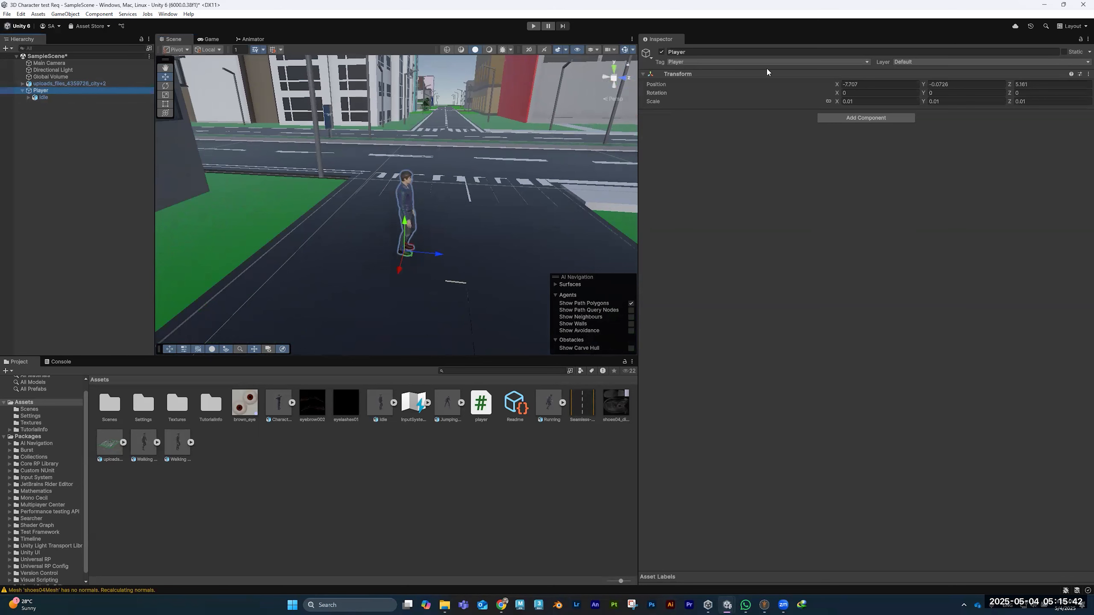
{"action": "left_click", "coordinate": [866, 118]}
{"action": "type", "text": "c"}
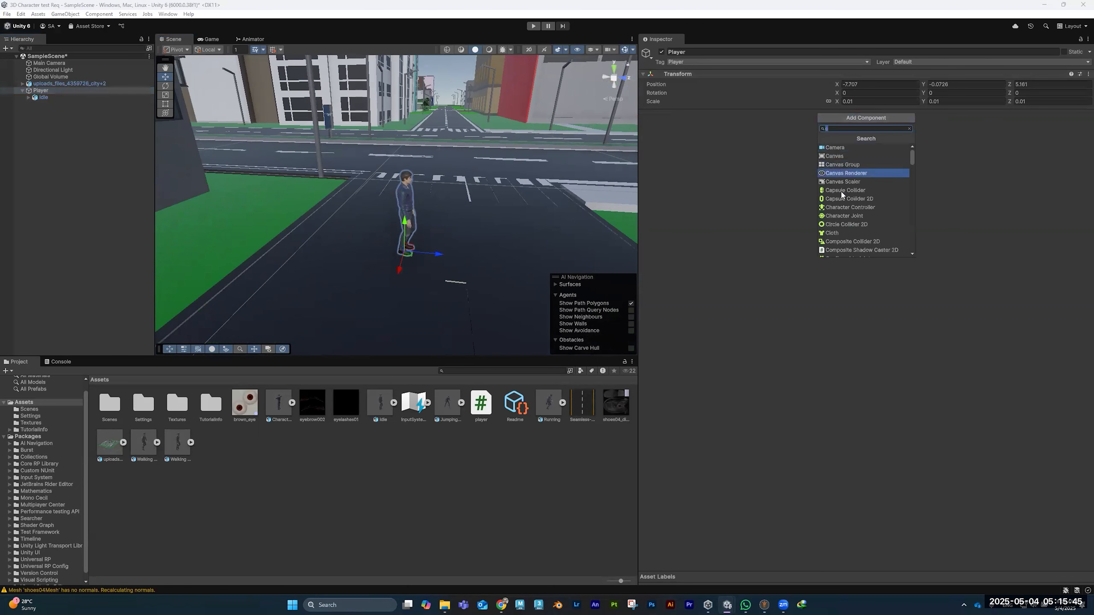
{"action": "left_click", "coordinate": [842, 191]}
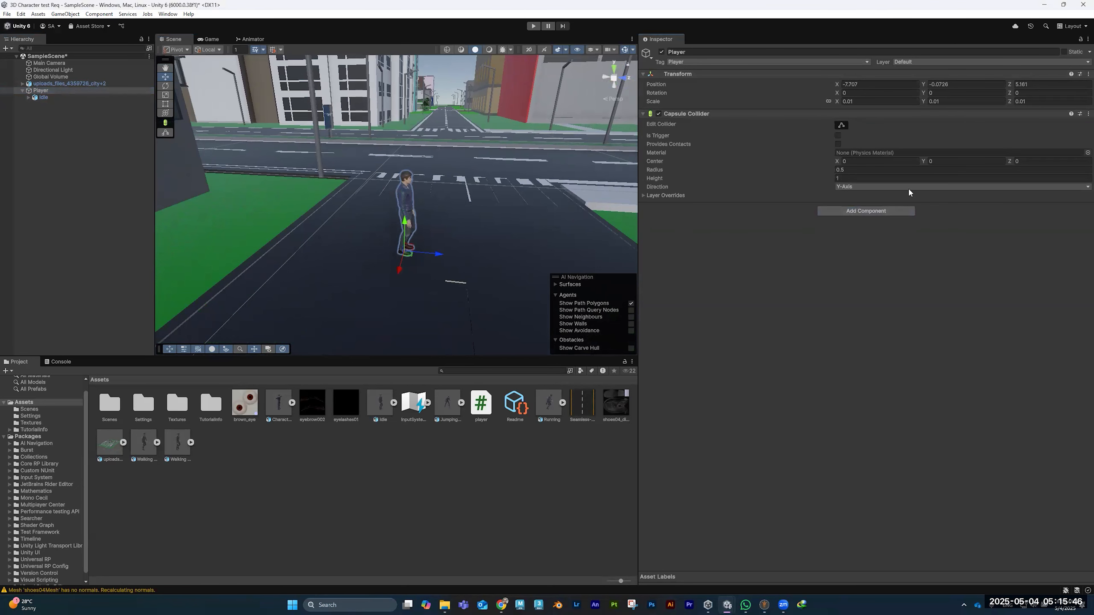
Step: Set the Player's capsule collider height to 3.63 and its radius to 0.74
{"action": "left_click", "coordinate": [840, 178]}
{"action": "type", "text": "1.39"}
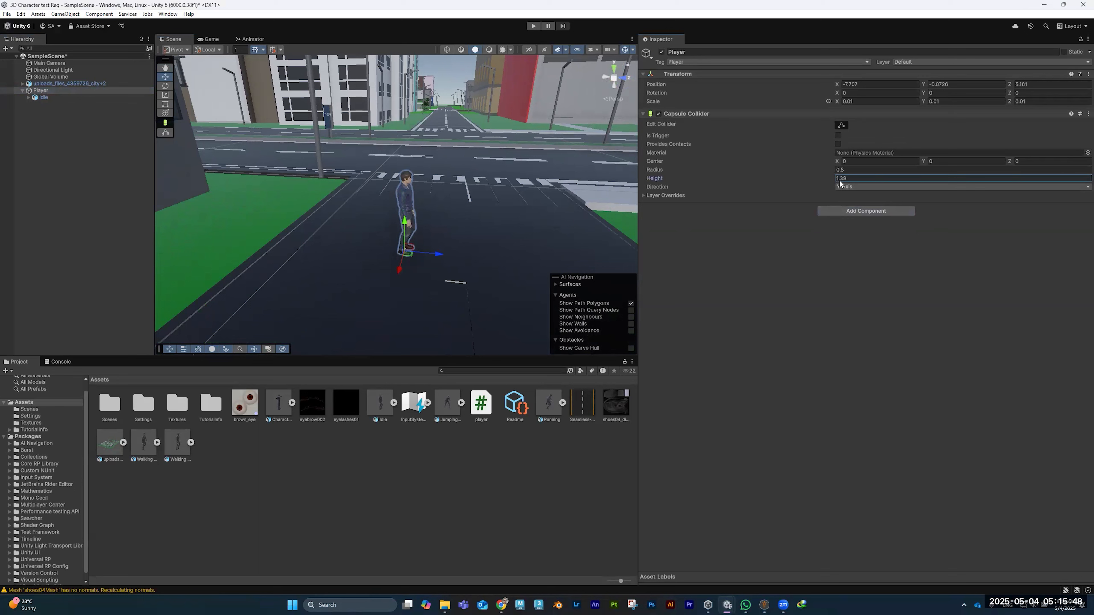
{"action": "left_click_drag", "start_coordinate": [861, 182], "coordinate": [836, 169]}
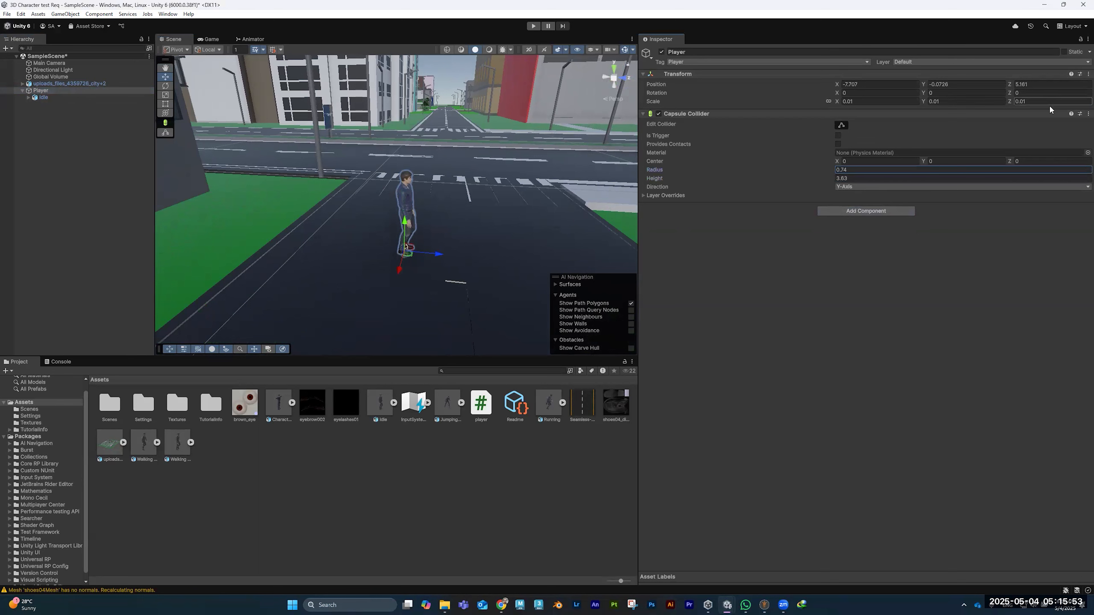
Step: Remove the Capsule Collider from the Player object and add a Character Controller component in its place
{"action": "right_click", "coordinate": [1075, 114]}
{"action": "left_click", "coordinate": [1070, 136]}
{"action": "left_click", "coordinate": [853, 119]}
{"action": "type", "text": "c"}
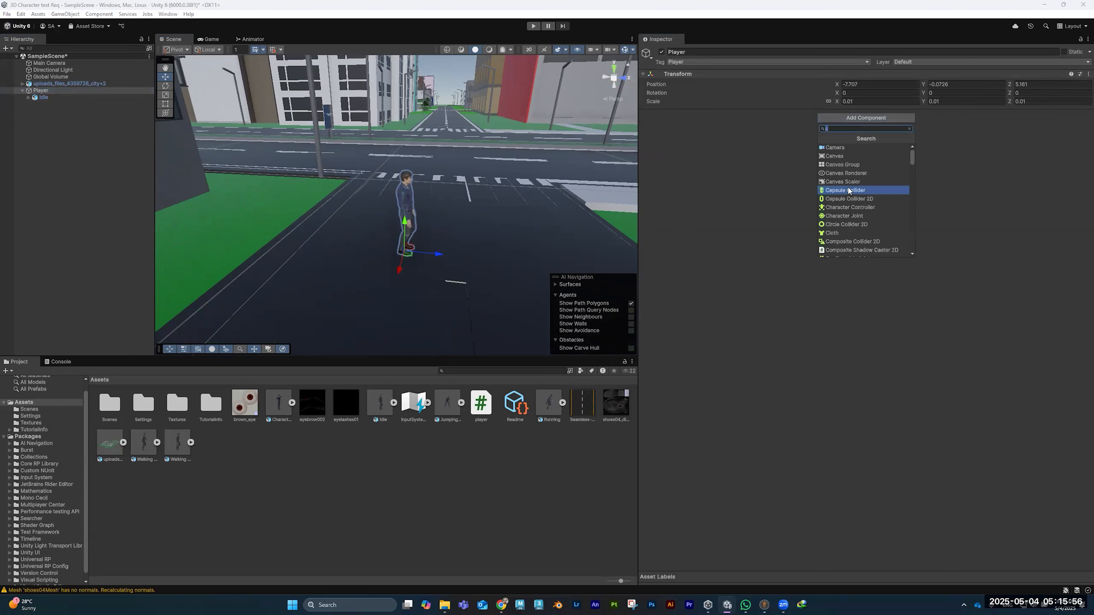
{"action": "left_click", "coordinate": [851, 208]}
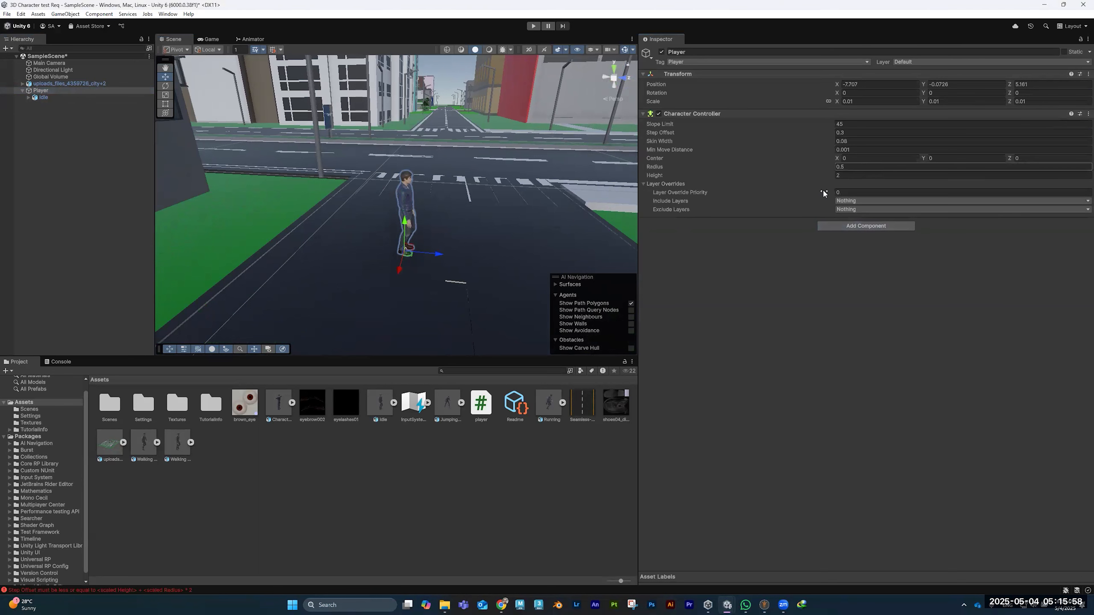
Step: Set the Character Controller's radius to 1.9 and increase its height to about 22.04
{"action": "left_click", "coordinate": [831, 174]}
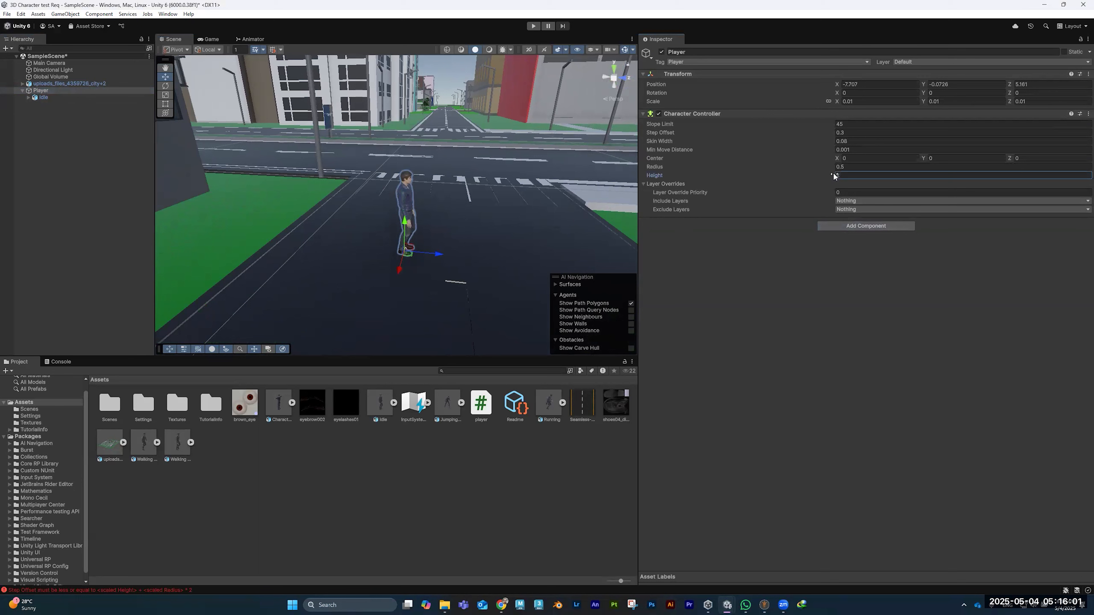
{"action": "left_click", "coordinate": [844, 166]}
{"action": "type", "text": "2.6"}
{"action": "key", "text": "BackSpace"}
{"action": "key", "text": "BackSpace"}
{"action": "key", "text": "BackSpace"}
{"action": "type", "text": "1.9"}
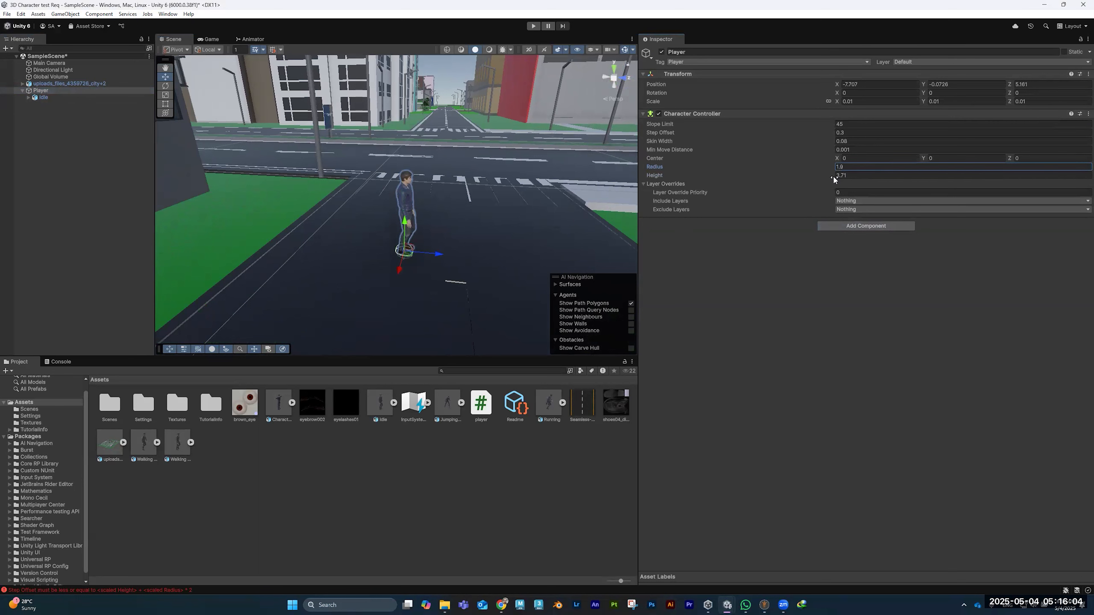
{"action": "left_click_drag", "start_coordinate": [833, 177], "coordinate": [10, 167]}
{"action": "left_click_drag", "start_coordinate": [365, 204], "coordinate": [178, 200], "text": "alt"}
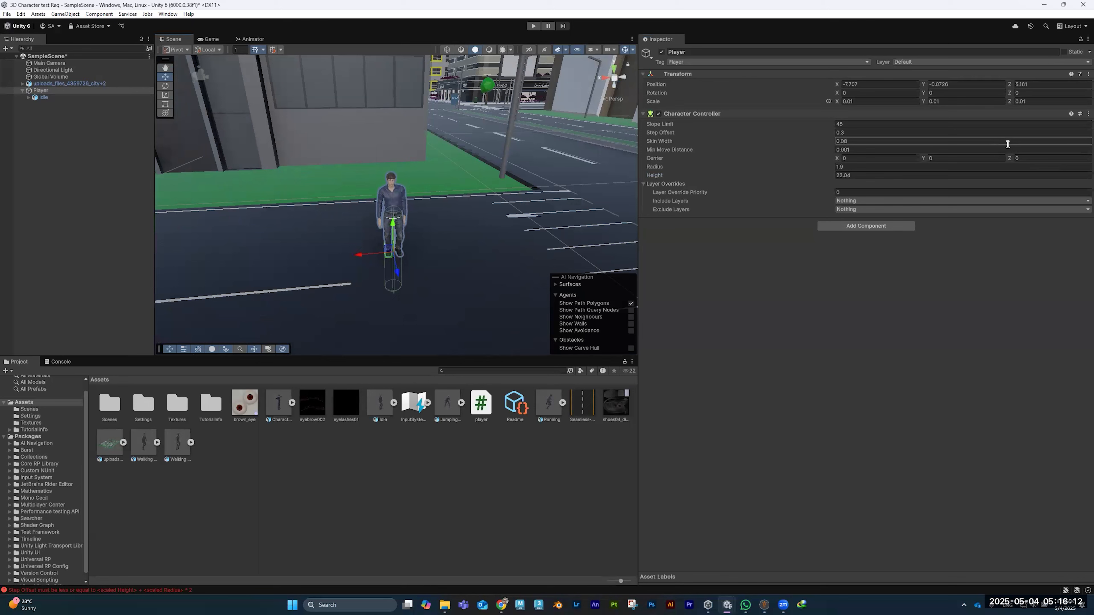
Step: Fit the Character Controller capsule around the character by setting its Center Y to 9 and its height to 19.2
{"action": "left_click", "coordinate": [927, 159]}
{"action": "left_click_drag", "start_coordinate": [946, 157], "coordinate": [1028, 158]}
{"action": "left_click_drag", "start_coordinate": [542, 239], "coordinate": [559, 182], "text": "alt"}
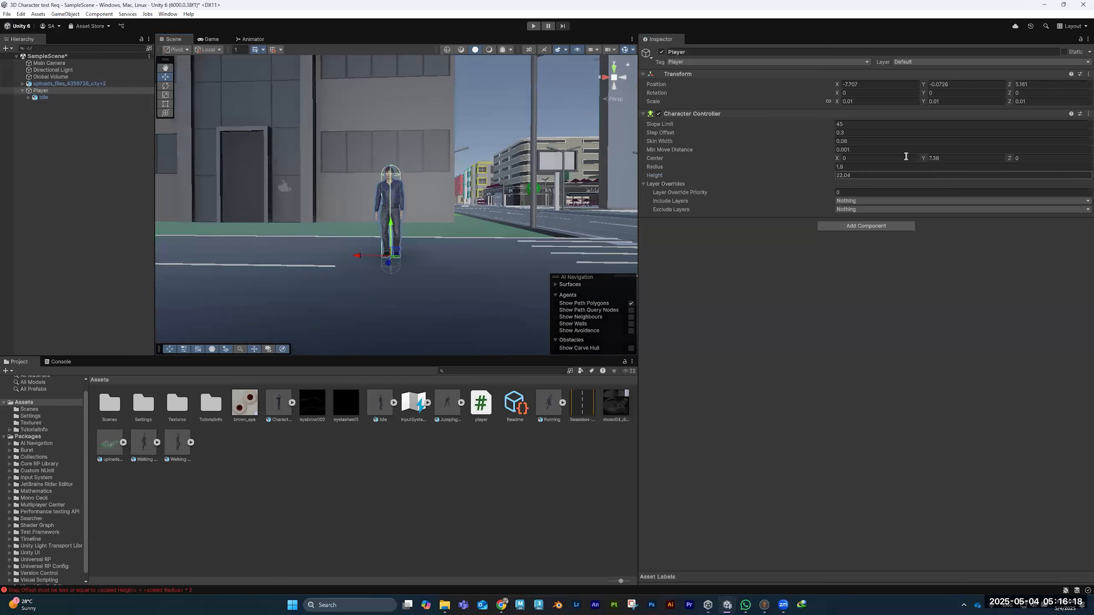
{"action": "left_click", "coordinate": [934, 158]}
{"action": "type", "text": "8.44"}
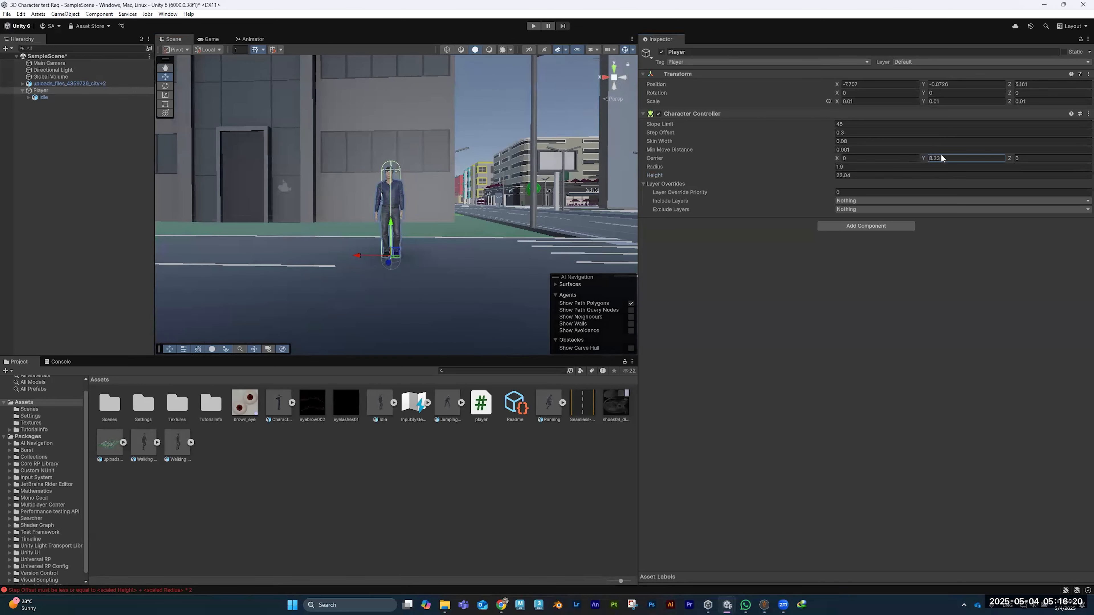
{"action": "left_click_drag", "start_coordinate": [833, 174], "coordinate": [815, 174]}
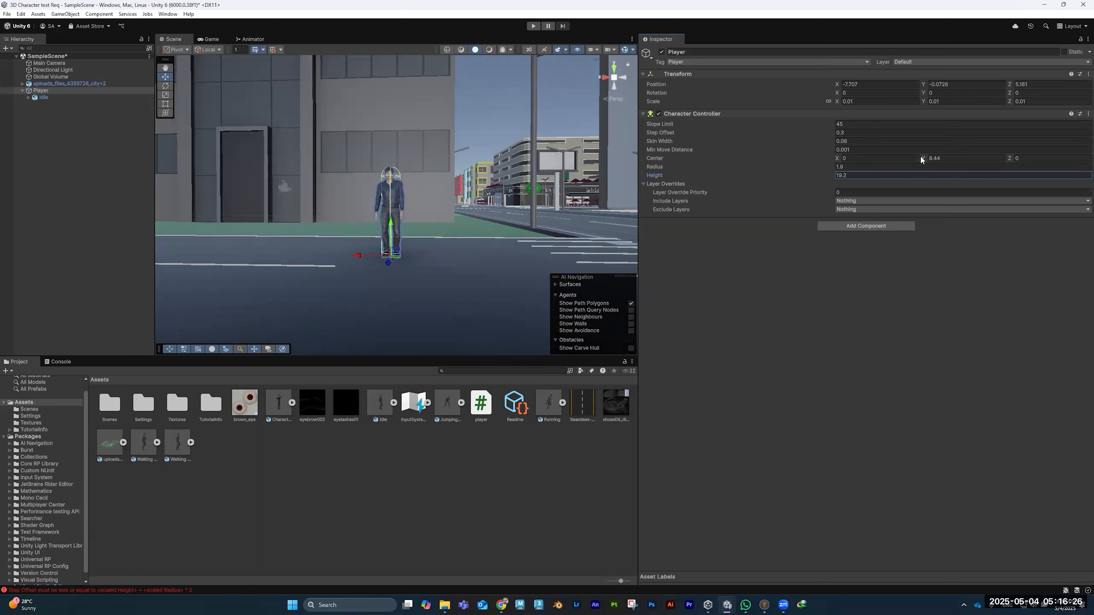
{"action": "left_click_drag", "start_coordinate": [926, 157], "coordinate": [926, 159]}
Step: Raise the Player object slightly above the road, to a Y position of about -0.064
{"action": "mouse_move", "coordinate": [515, 252]}
{"action": "left_mouse_down", "text": "alt"}
{"action": "mouse_move", "coordinate": [595, 234]}
{"action": "mouse_move", "coordinate": [578, 211]}
{"action": "mouse_move", "coordinate": [518, 274]}
{"action": "mouse_move", "coordinate": [511, 254]}
{"action": "left_mouse_up", "text": "alt"}
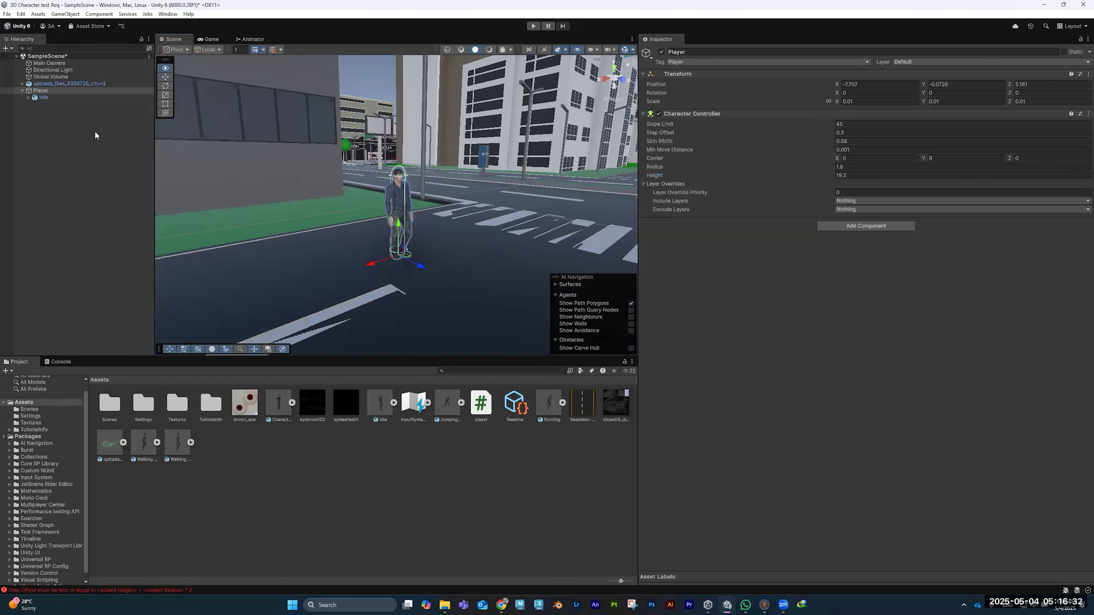
{"action": "left_click", "coordinate": [41, 91]}
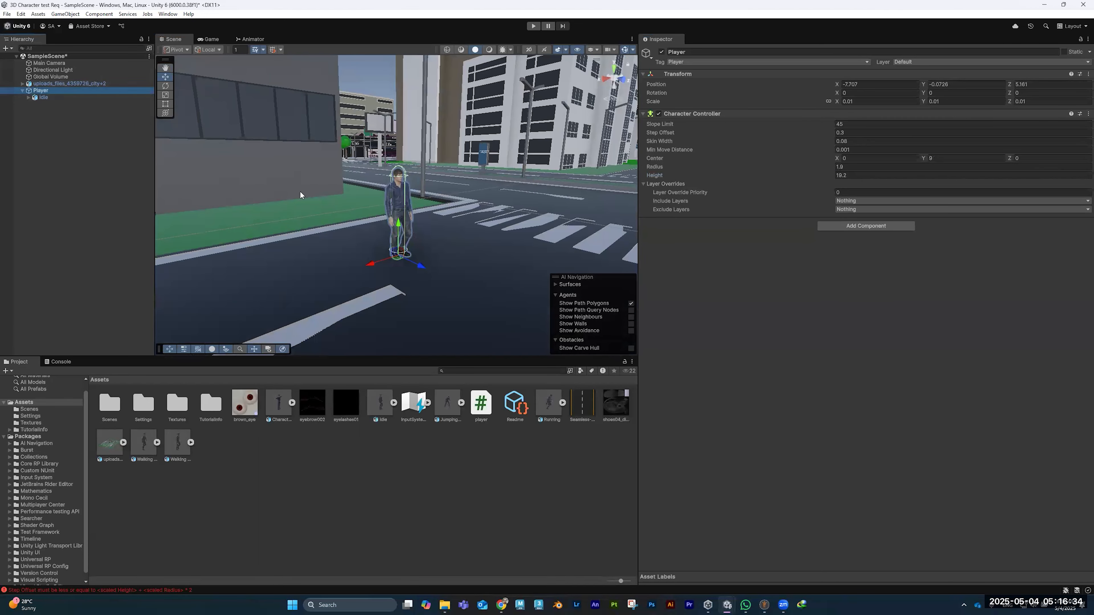
{"action": "left_click_drag", "start_coordinate": [399, 223], "coordinate": [444, 225]}
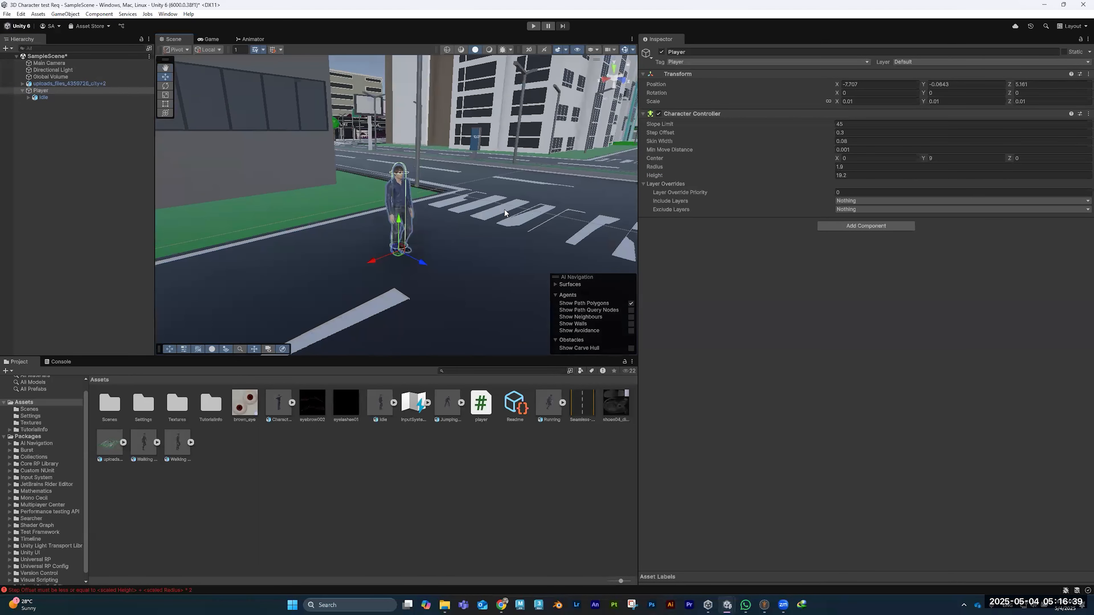
Step: Add a Rigidbody component to the Player object and enable Is Kinematic
{"action": "left_click", "coordinate": [887, 226]}
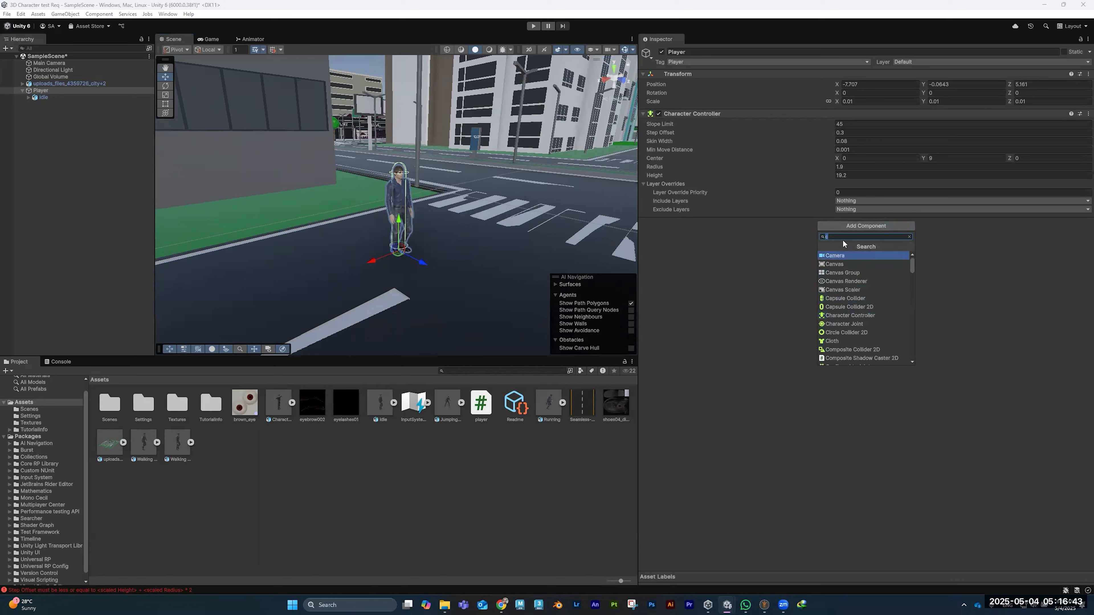
{"action": "type", "text": "r"}
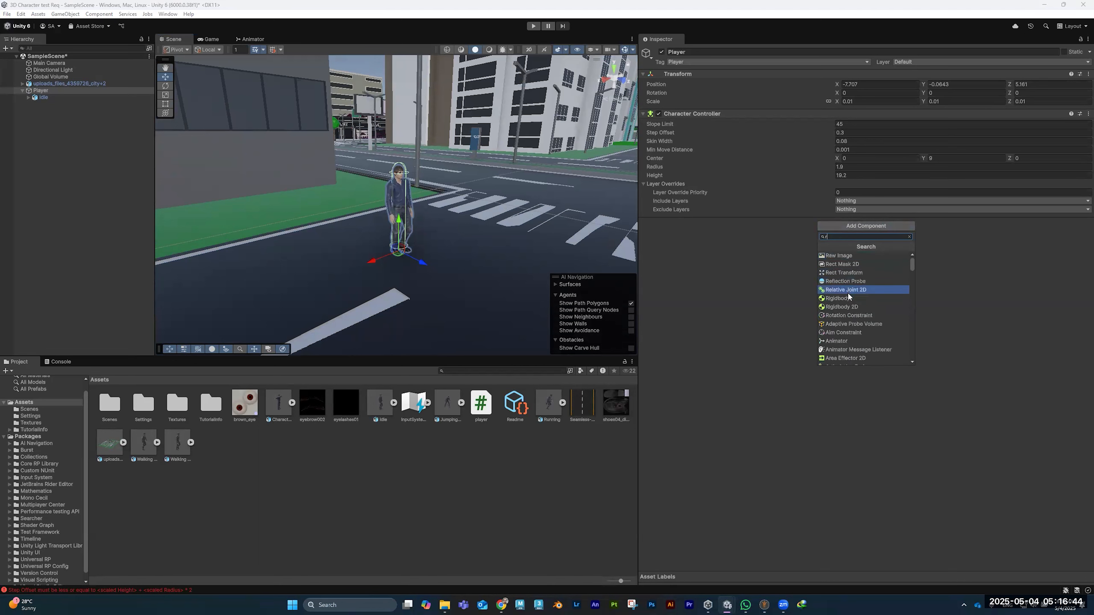
{"action": "left_click", "coordinate": [837, 299]}
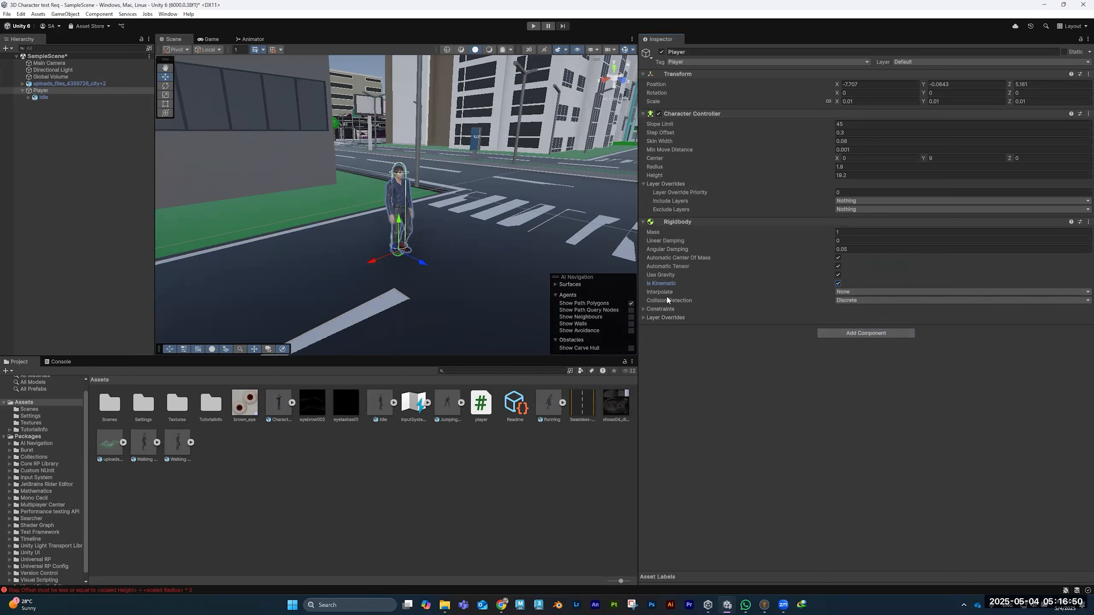
Step: Freeze the Player Rigidbody's rotation on the X and Y axes
{"action": "left_click", "coordinate": [663, 308]}
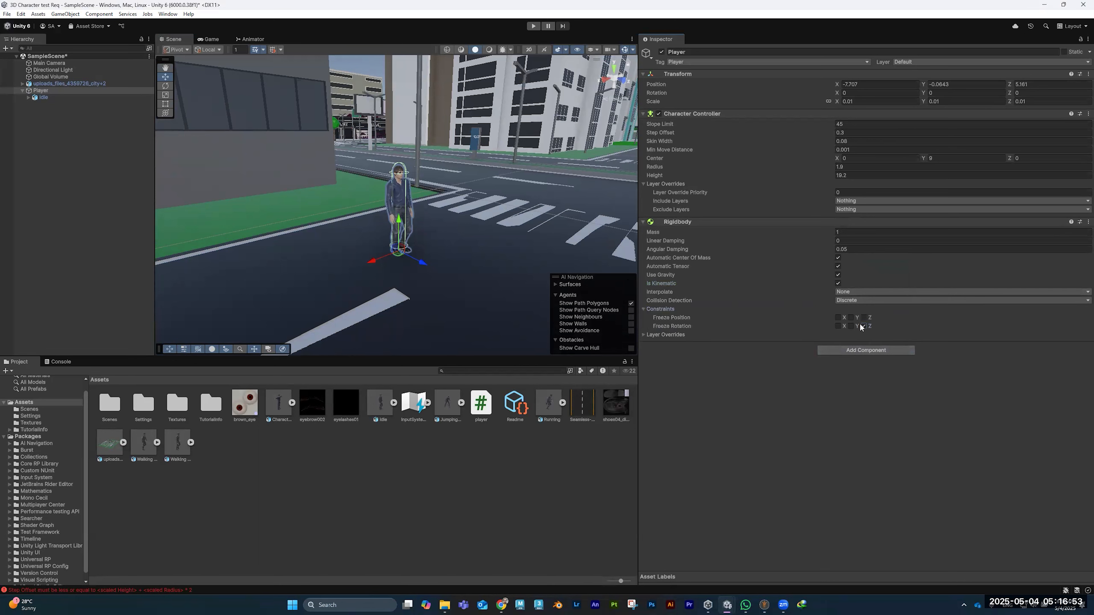
{"action": "left_click", "coordinate": [838, 326]}
{"action": "left_click", "coordinate": [851, 326]}
Step: Create an Animator Controller asset named Anim and assign it as the controller of the Idle object's Animator
{"action": "left_click", "coordinate": [36, 97]}
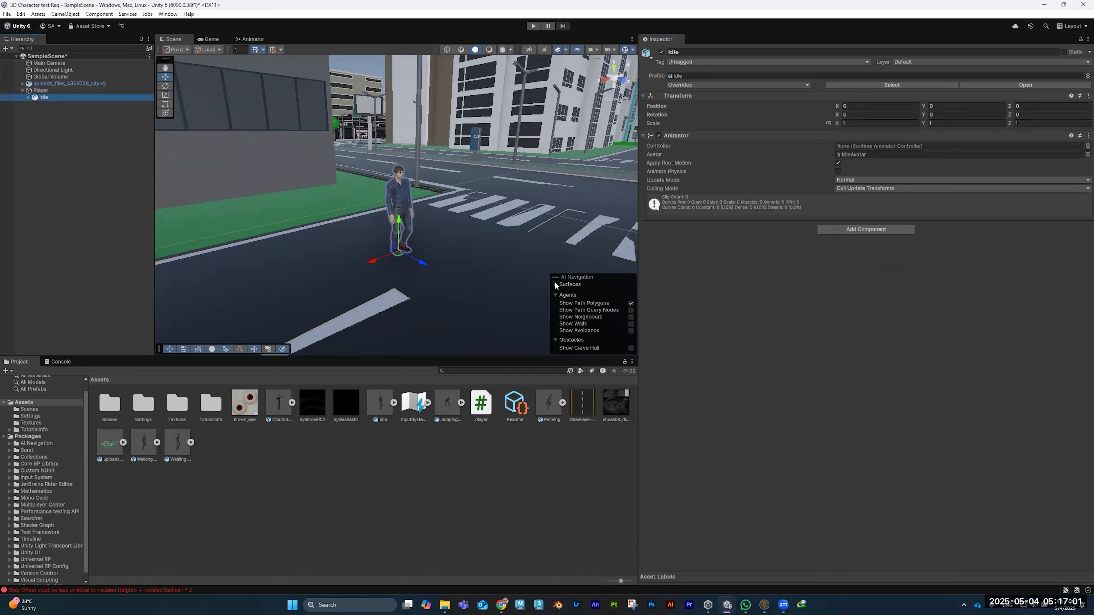
{"action": "right_click", "coordinate": [330, 481]}
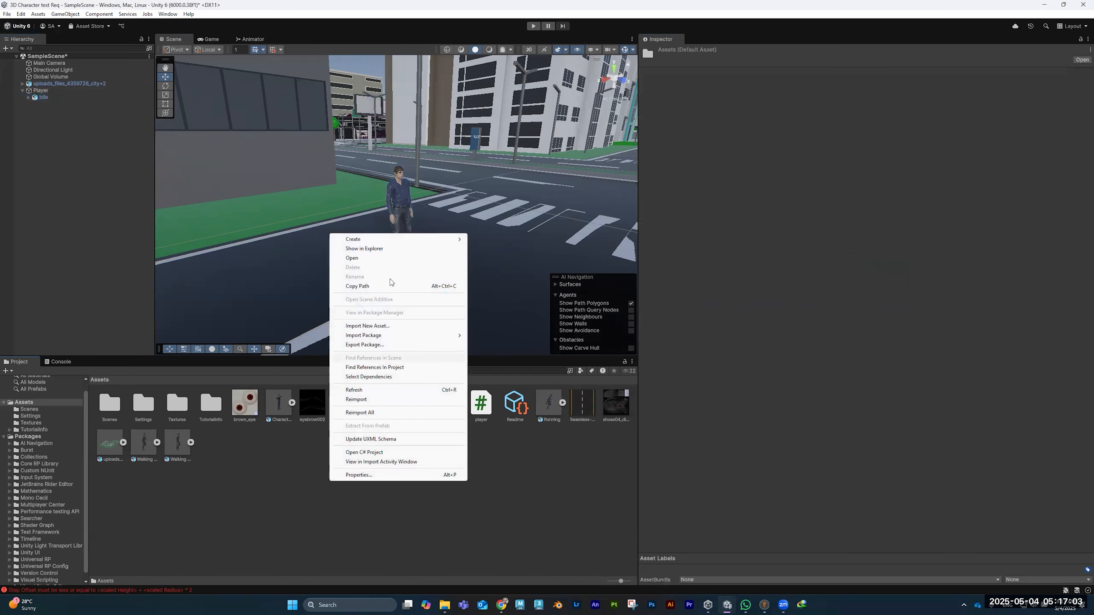
{"action": "mouse_move", "coordinate": [411, 242]}
{"action": "mouse_move", "coordinate": [504, 291]}
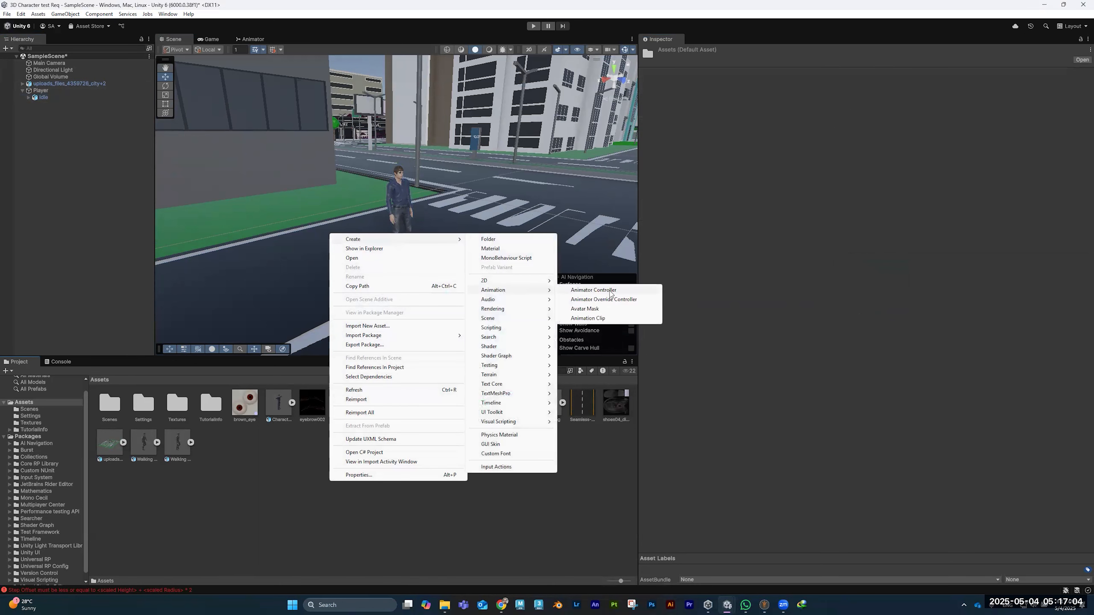
{"action": "left_click", "coordinate": [611, 292]}
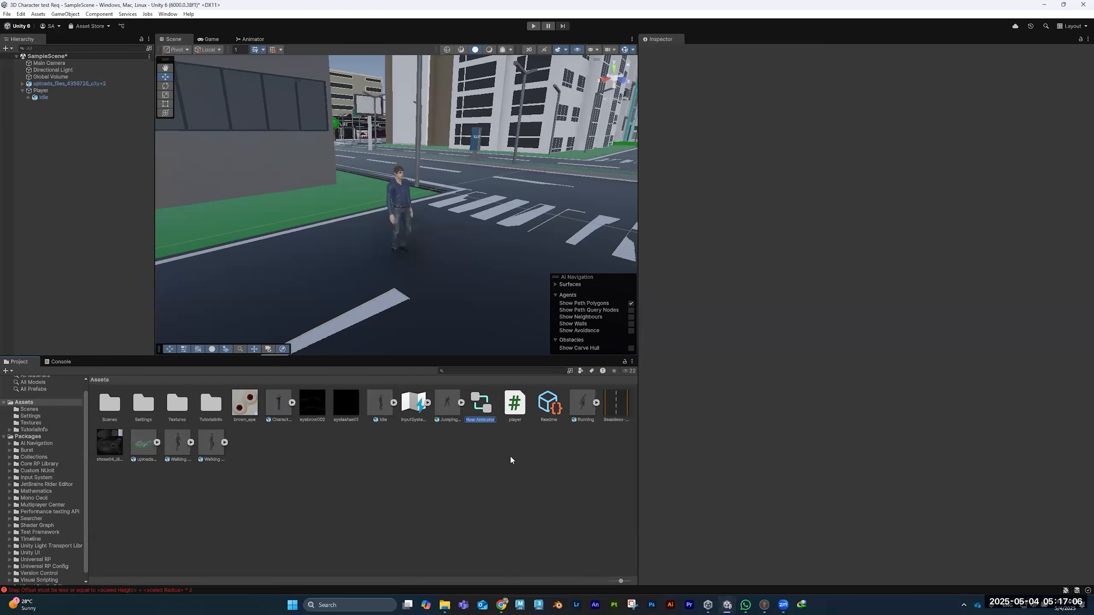
{"action": "type", "text": "Anim"}
{"action": "key", "text": "Return"}
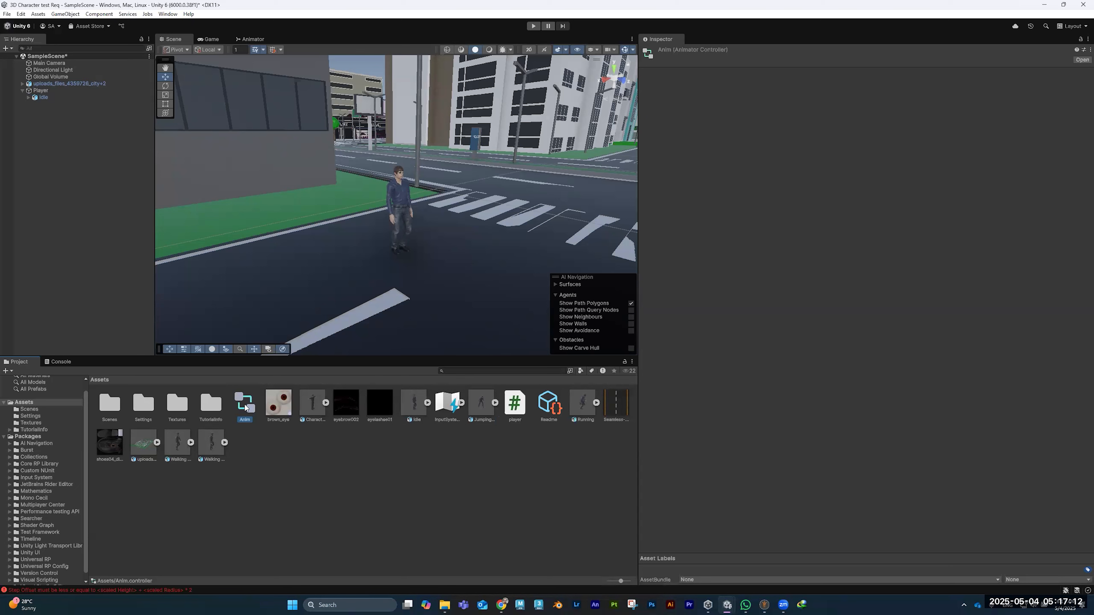
{"action": "left_click", "coordinate": [66, 98]}
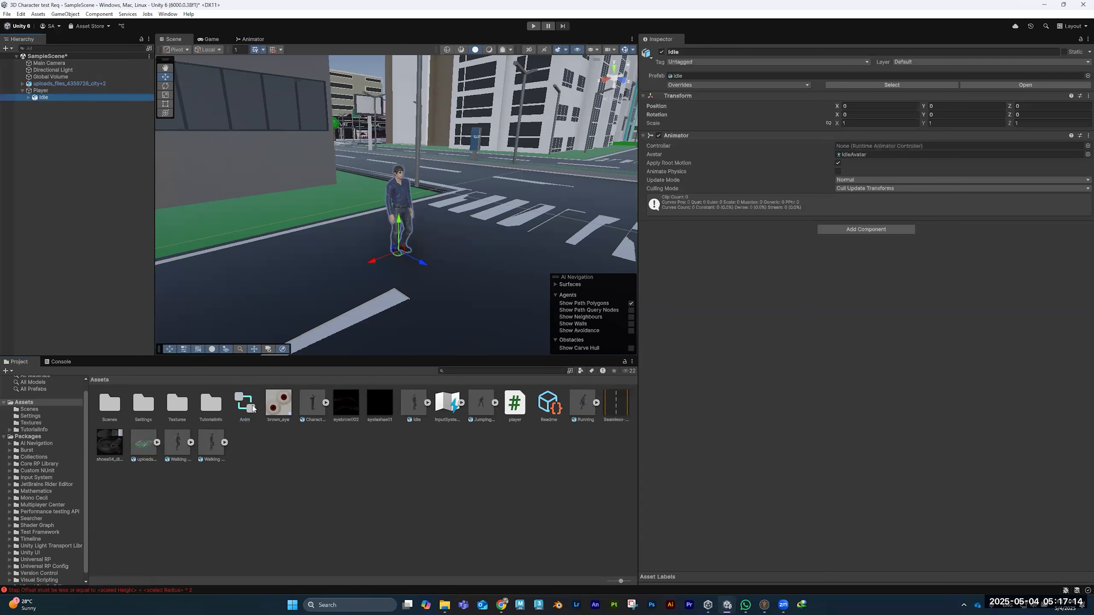
{"action": "left_click_drag", "start_coordinate": [244, 401], "coordinate": [861, 147]}
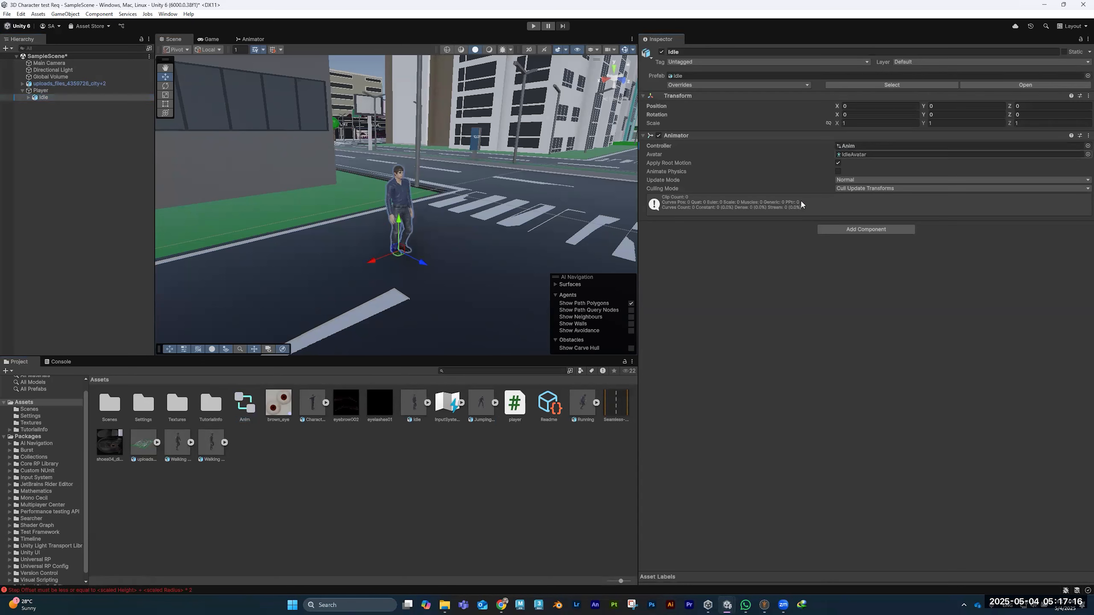
Step: Open the Anim controller for editing and add the Idle animation to it as the default state
{"action": "double_click", "coordinate": [245, 408]}
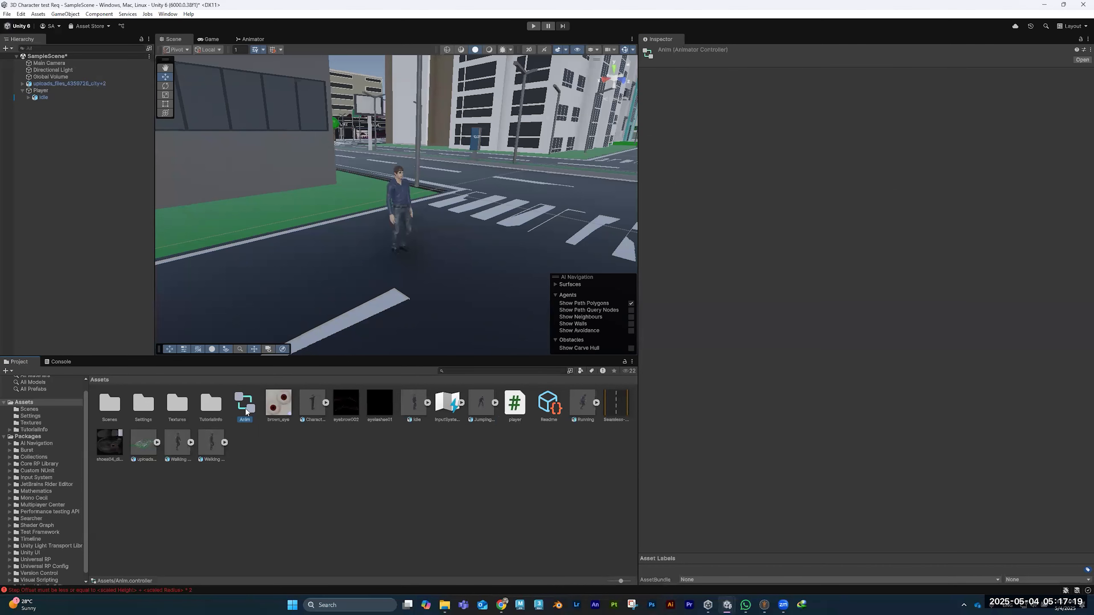
{"action": "middle_click_drag", "start_coordinate": [447, 151], "coordinate": [446, 221]}
{"action": "left_click_drag", "start_coordinate": [414, 410], "coordinate": [419, 174]}
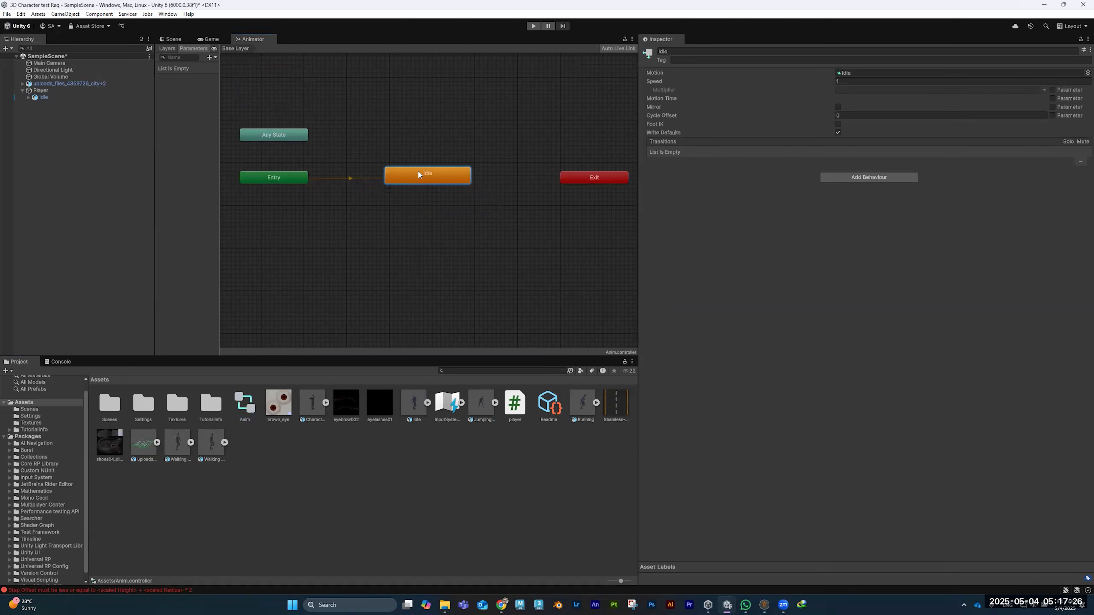
Step: Create a new blend tree in the Idle state and open its settings
{"action": "right_click", "coordinate": [418, 172]}
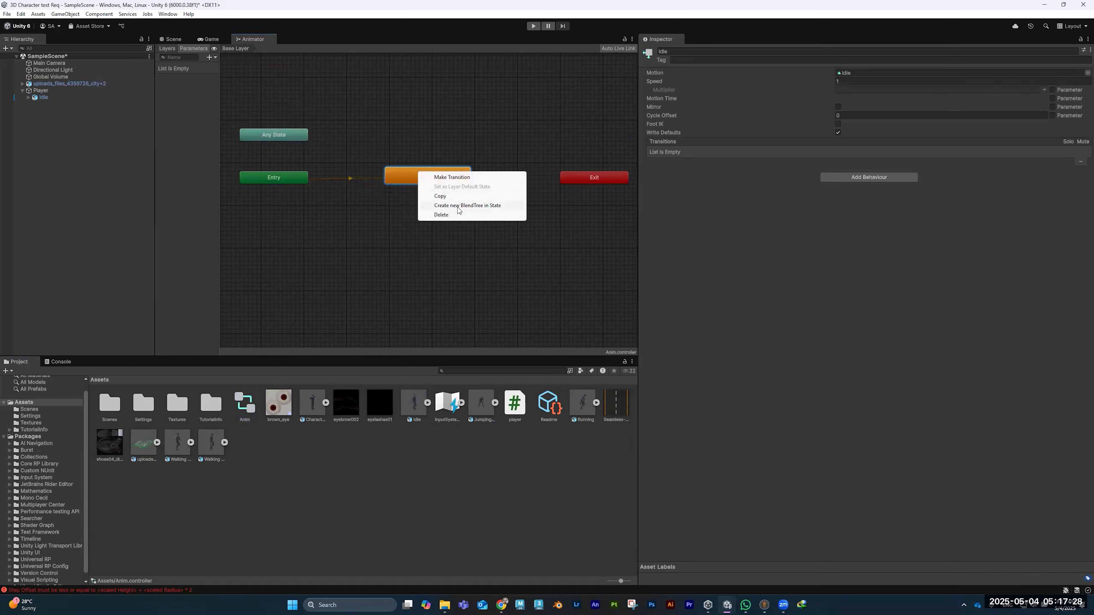
{"action": "left_click", "coordinate": [473, 208]}
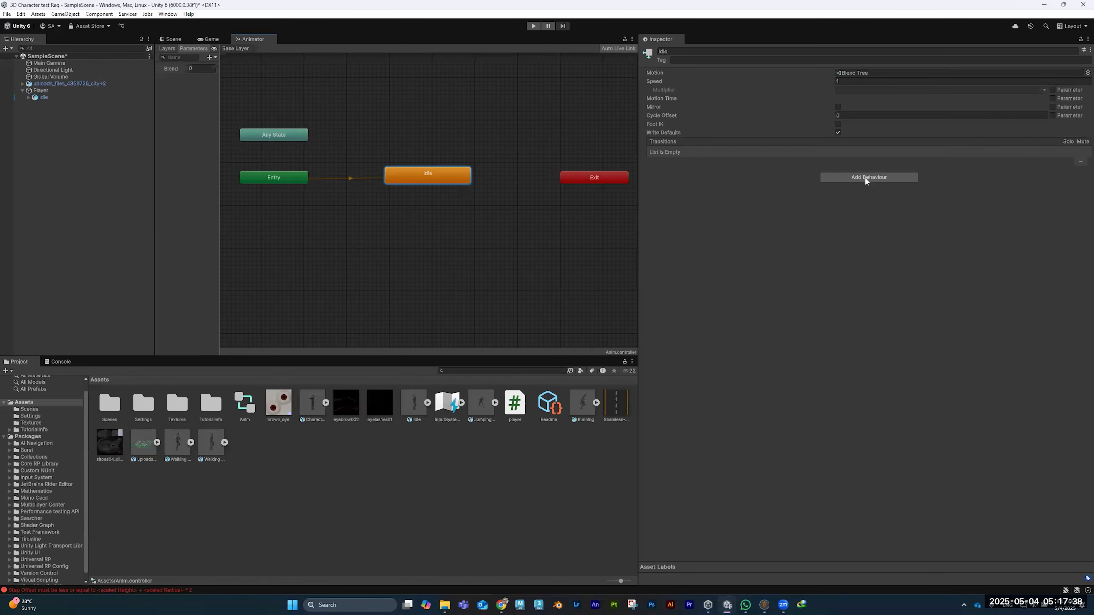
{"action": "double_click", "coordinate": [866, 73]}
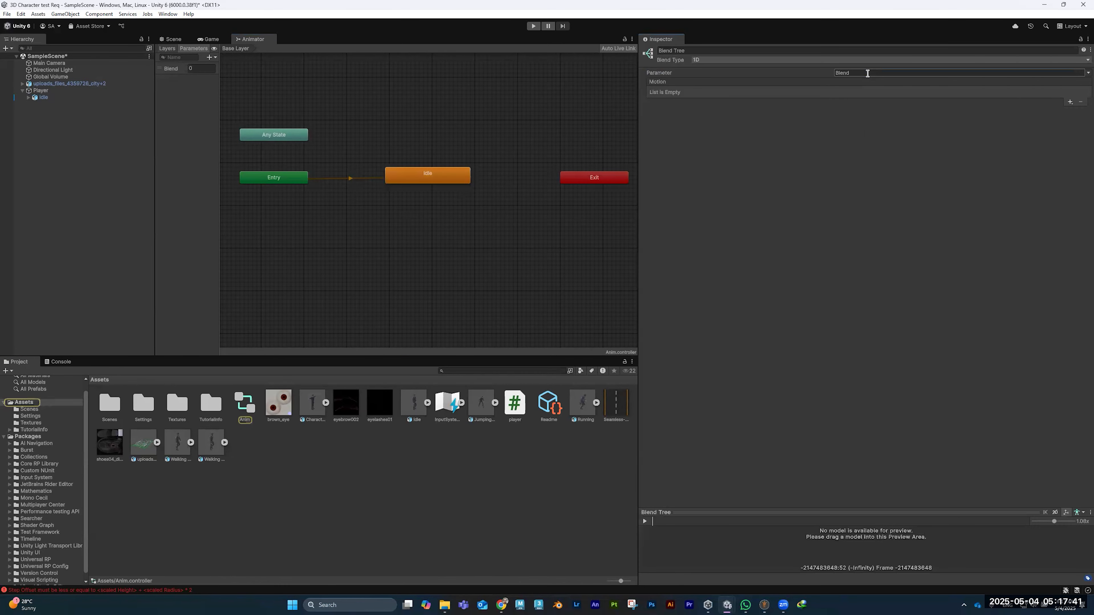
Step: Add three motion fields to the Idle state's blend tree
{"action": "left_click", "coordinate": [1071, 103]}
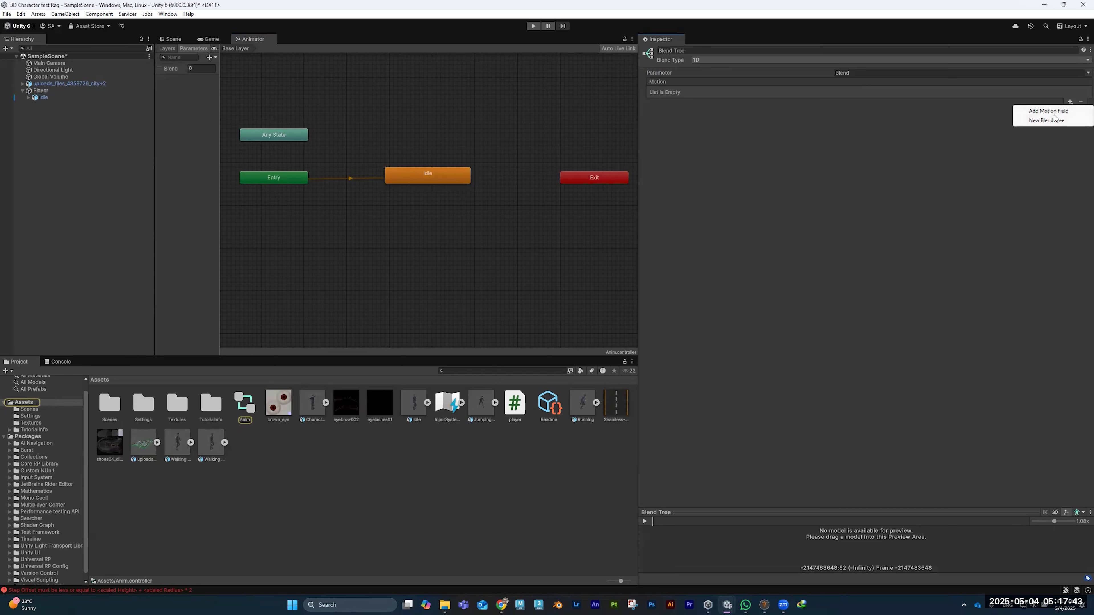
{"action": "left_click", "coordinate": [1054, 113]}
{"action": "left_click", "coordinate": [1070, 103]}
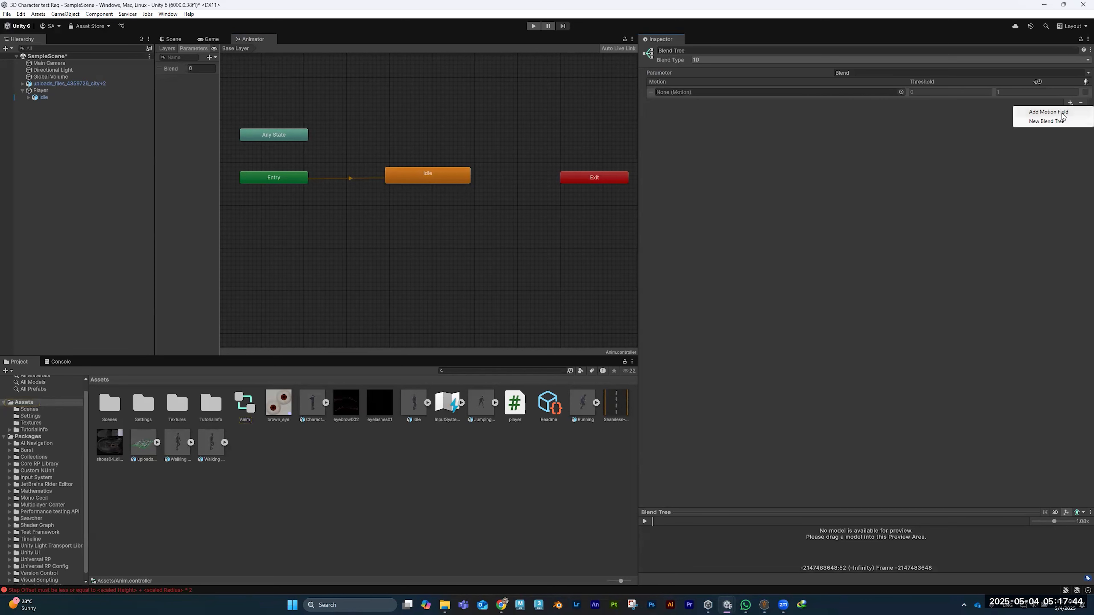
{"action": "left_click", "coordinate": [1063, 111]}
{"action": "left_click", "coordinate": [1070, 130]}
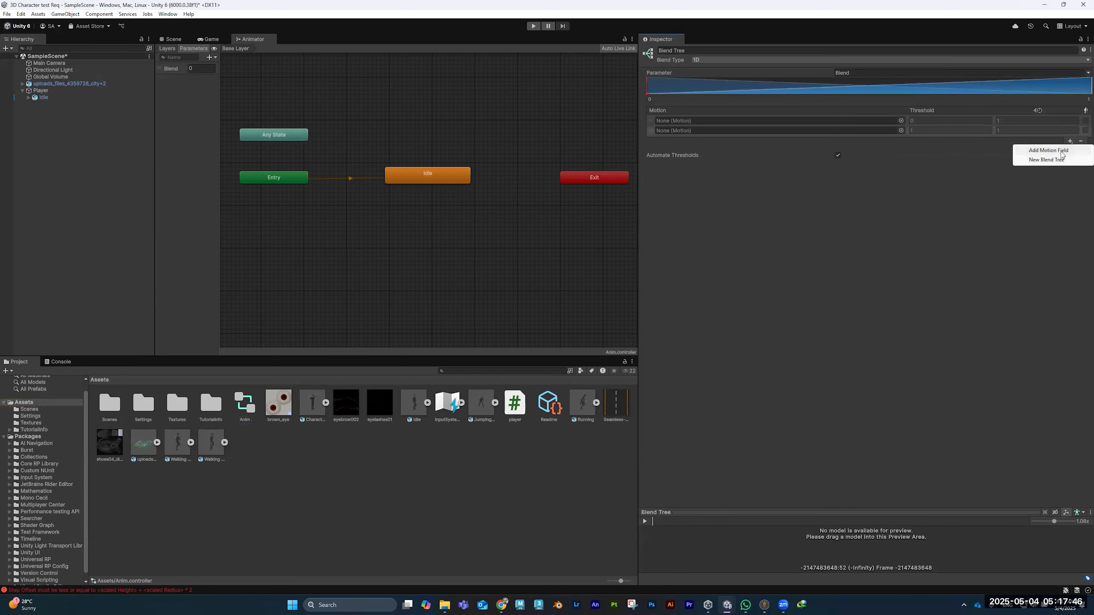
{"action": "left_click", "coordinate": [1049, 148]}
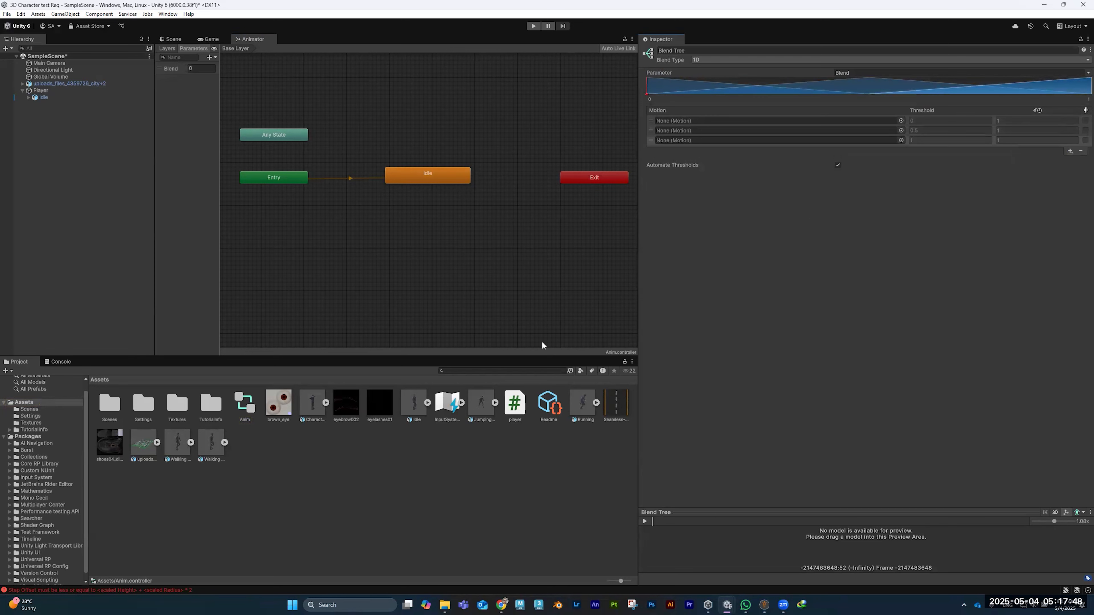
Step: Assign the Idle animation clip to the first motion field of the Idle state's blend tree
{"action": "left_click", "coordinate": [413, 405]}
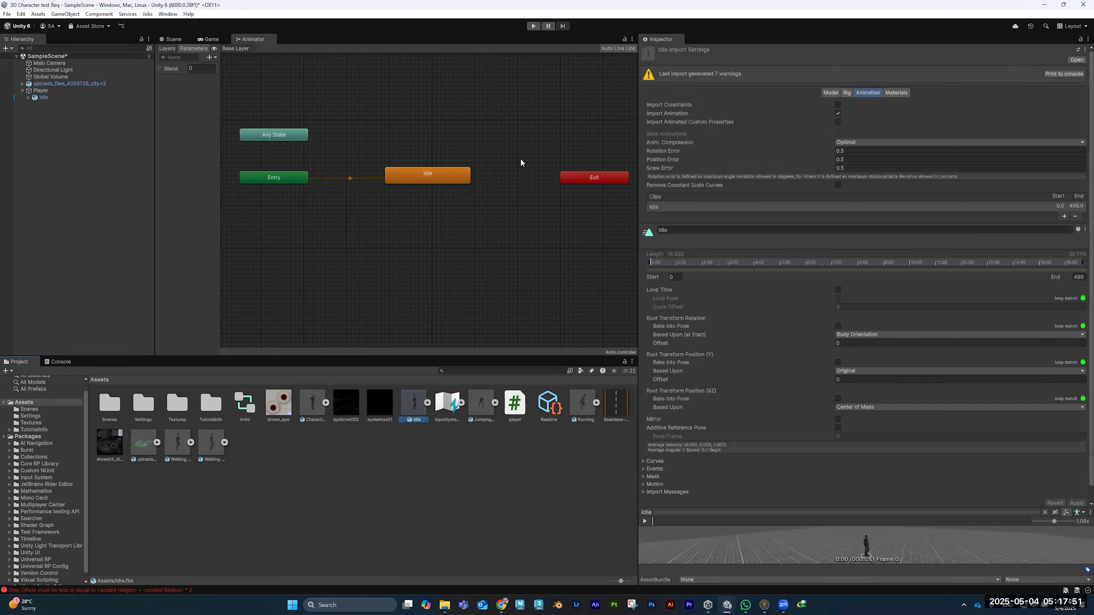
{"action": "left_click", "coordinate": [460, 177]}
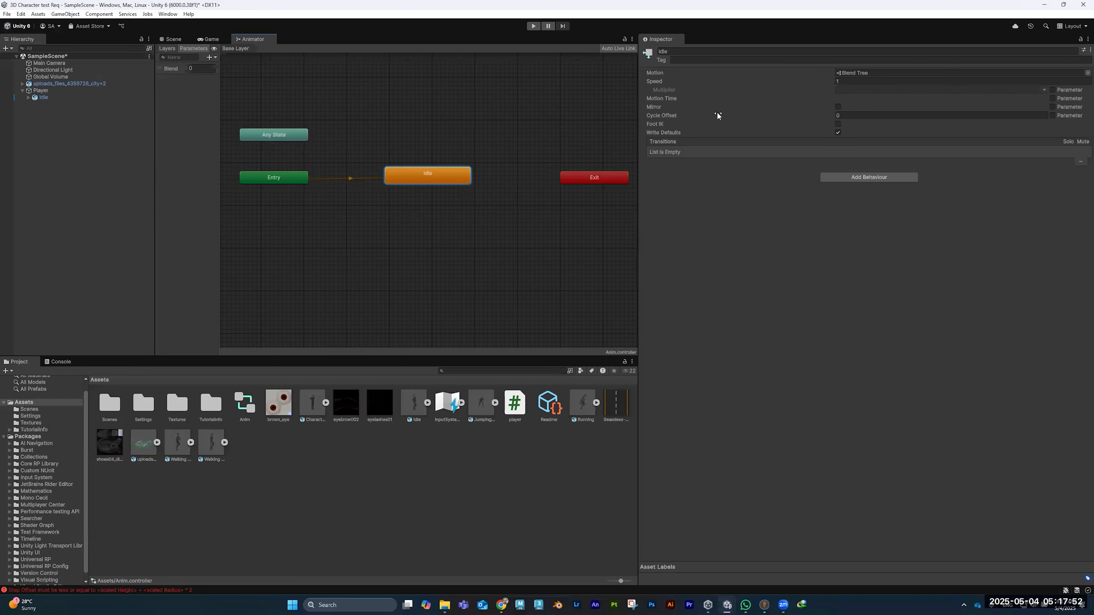
{"action": "double_click", "coordinate": [882, 71]}
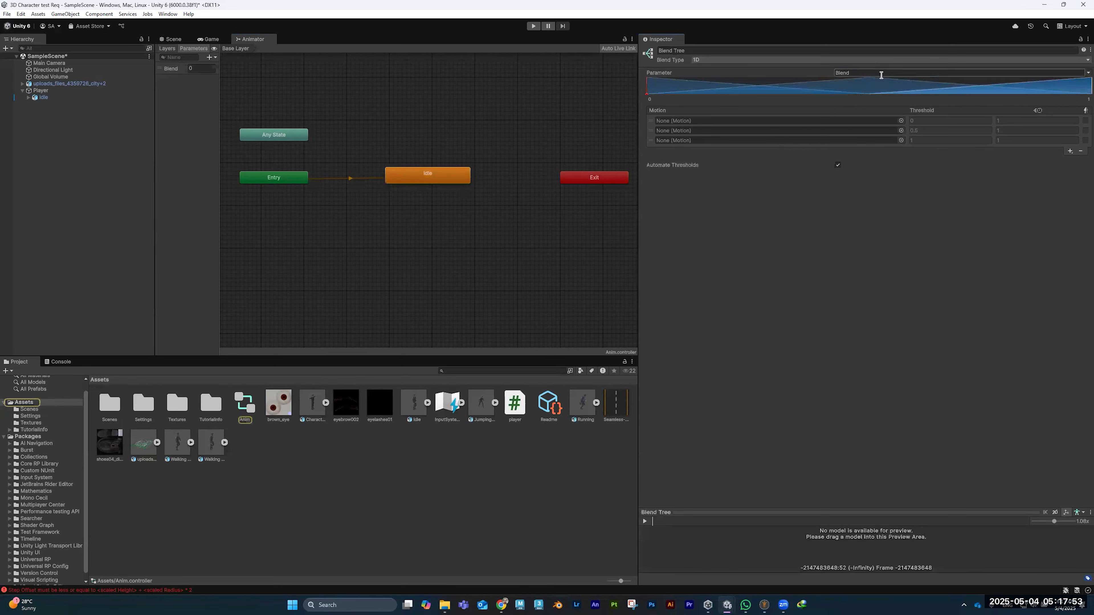
{"action": "left_click", "coordinate": [901, 121]}
{"action": "left_click", "coordinate": [958, 165]}
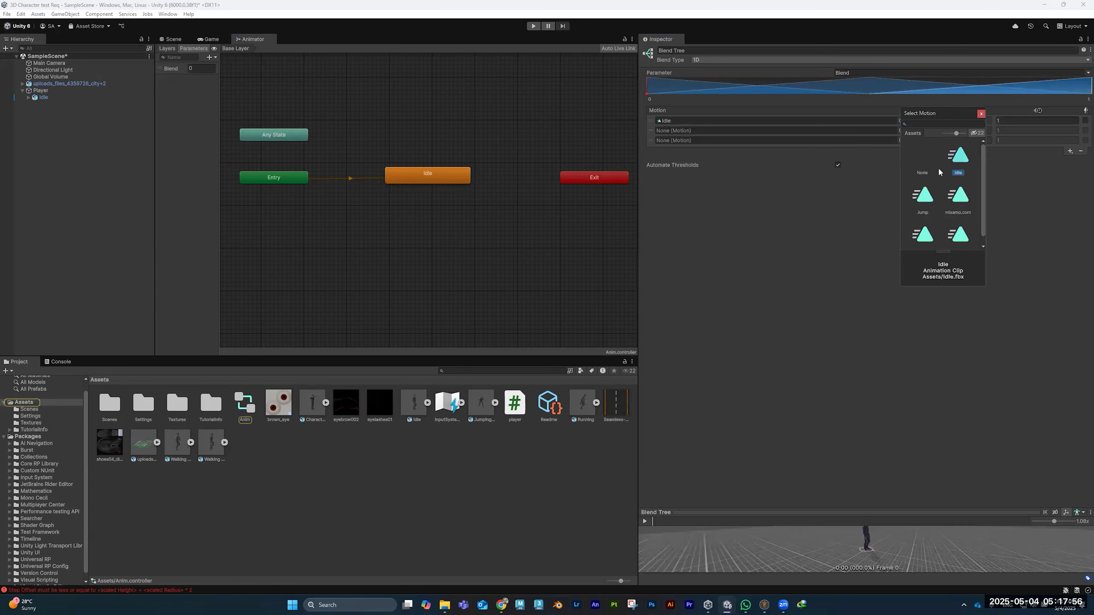
Step: Assign the Walk animation clip to the second motion field of the Idle state's blend tree
{"action": "left_click", "coordinate": [819, 233]}
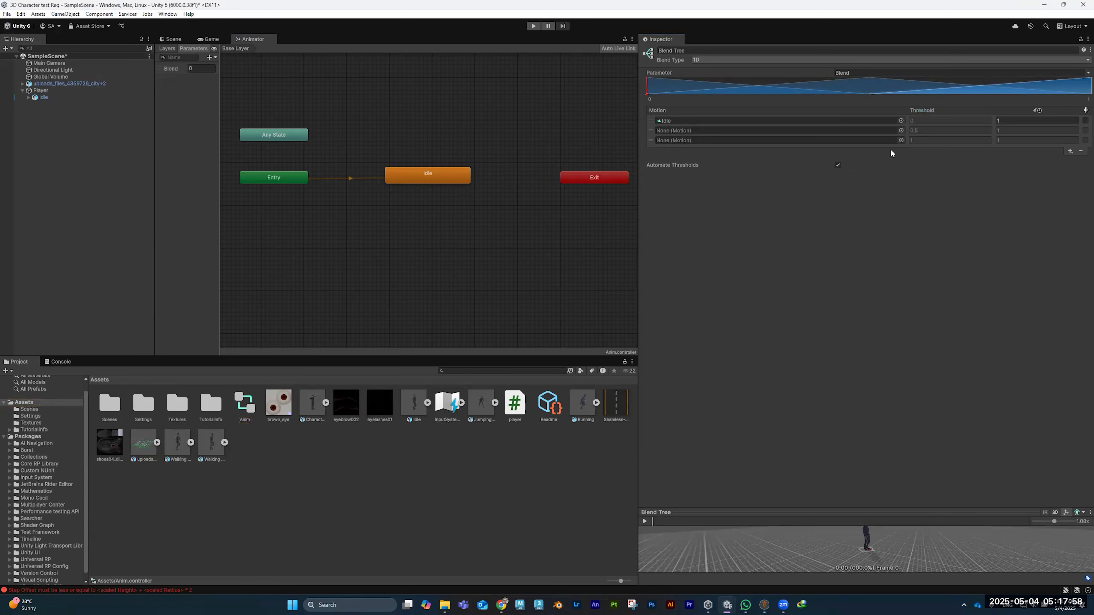
{"action": "left_click", "coordinate": [900, 130]}
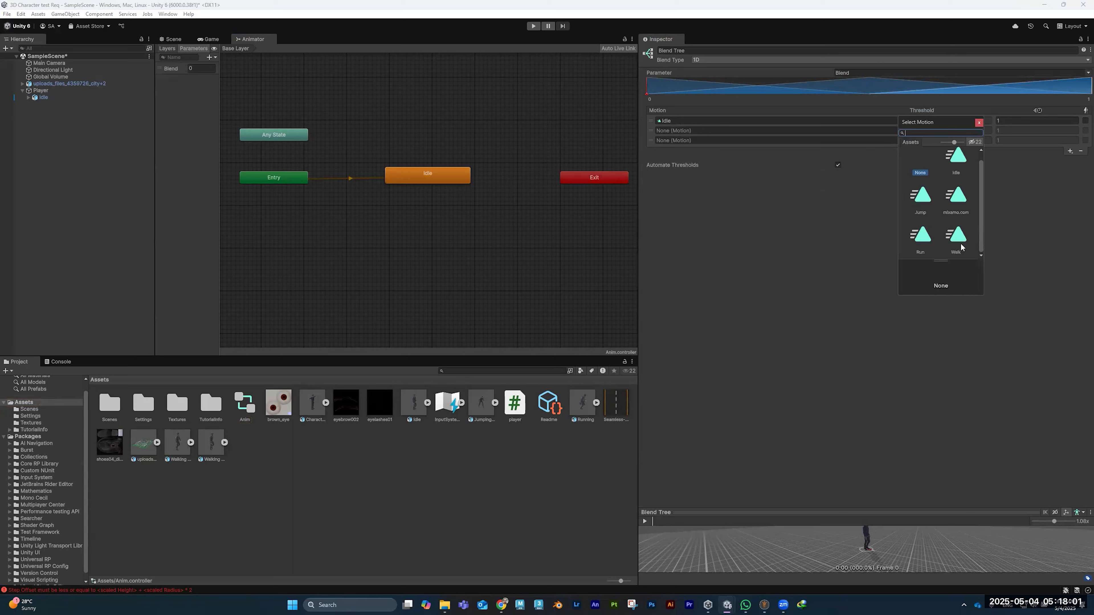
{"action": "left_click", "coordinate": [956, 236]}
{"action": "left_click", "coordinate": [854, 238]}
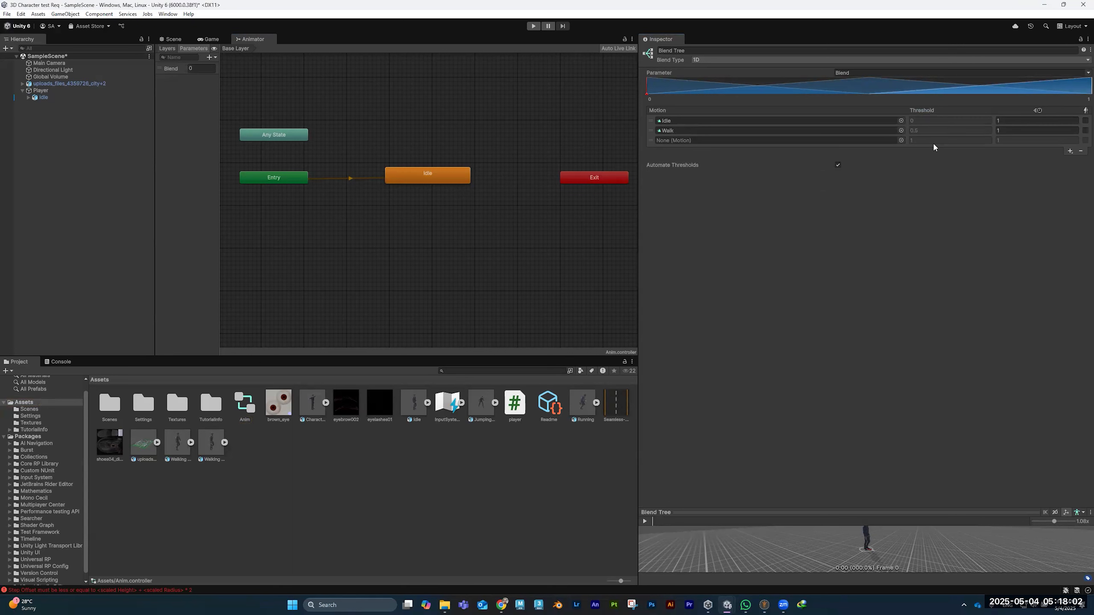
Step: Assign the Run animation clip to the blend tree's third motion field and enlarge the animation preview
{"action": "left_click", "coordinate": [901, 140]}
{"action": "left_click", "coordinate": [923, 251]}
{"action": "left_click", "coordinate": [821, 294]}
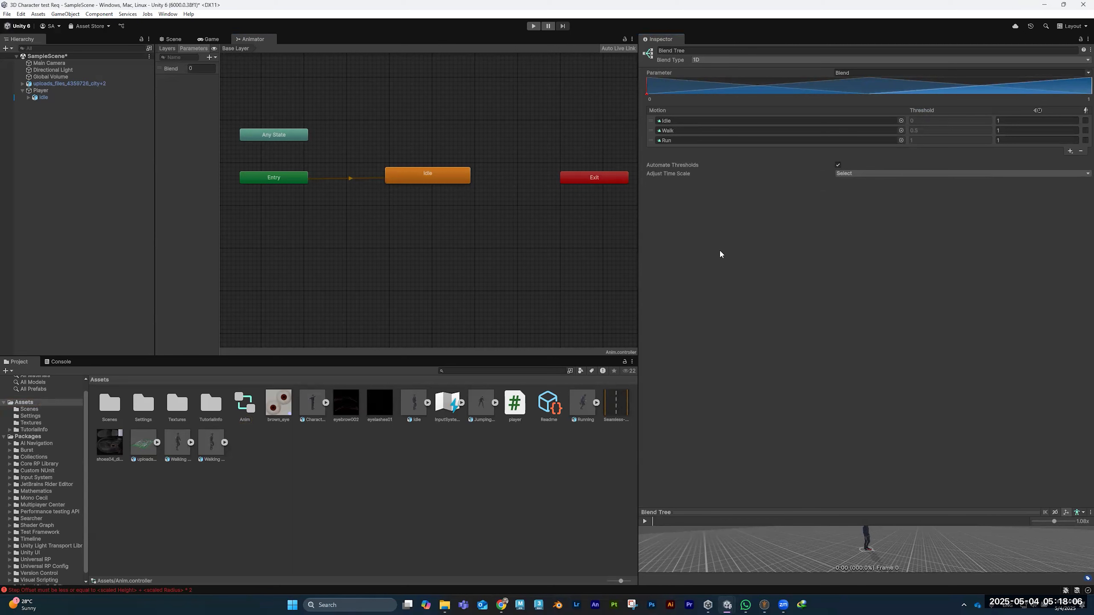
{"action": "left_click_drag", "start_coordinate": [828, 510], "coordinate": [827, 214]}
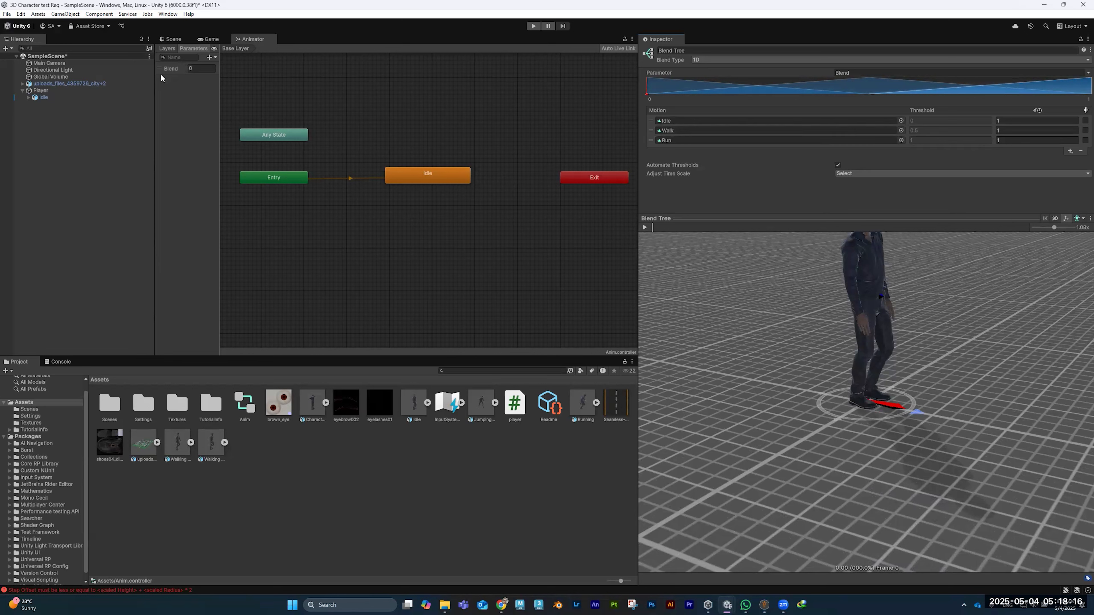
Step: Rename the animator's Blend parameter to Speed
{"action": "double_click", "coordinate": [170, 69]}
{"action": "type", "text": "Speed"}
{"action": "key", "text": "Return"}
Step: Open the blend tree inside the Idle state and select its Blend Tree node
{"action": "left_click", "coordinate": [438, 170]}
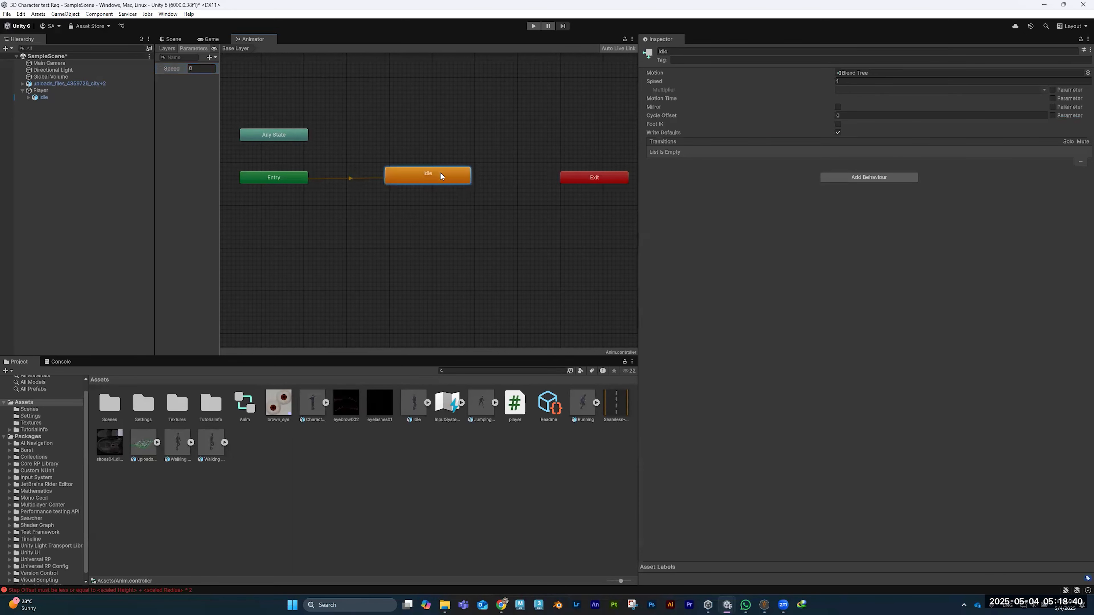
{"action": "double_click", "coordinate": [440, 172]}
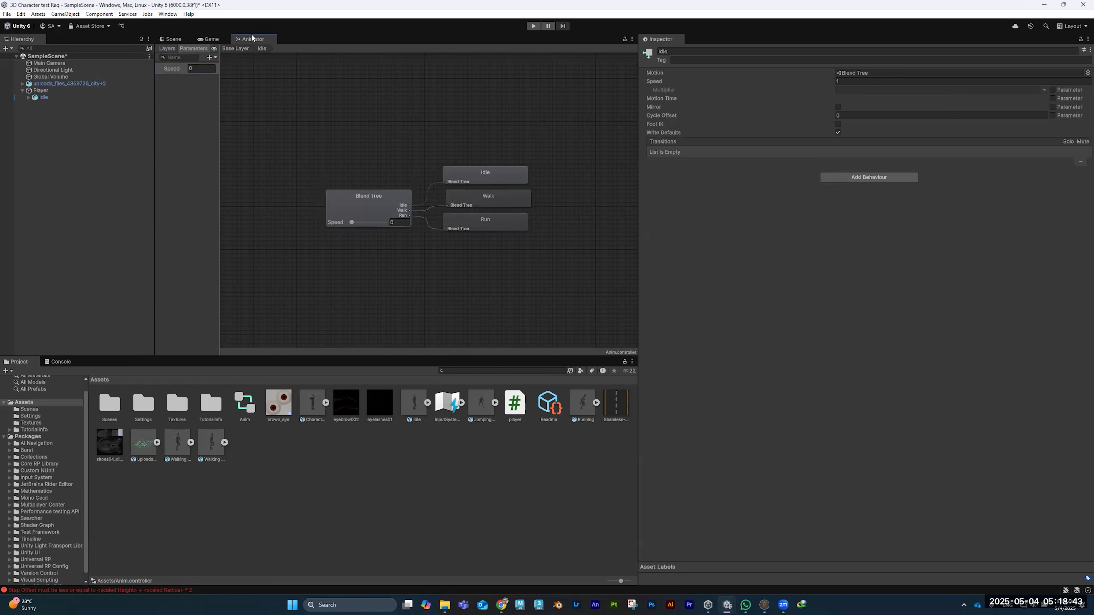
{"action": "left_click", "coordinate": [375, 208]}
Step: Briefly run and stop the scene, and preview the blend tree's animation with Speed at 0
{"action": "left_click", "coordinate": [533, 26]}
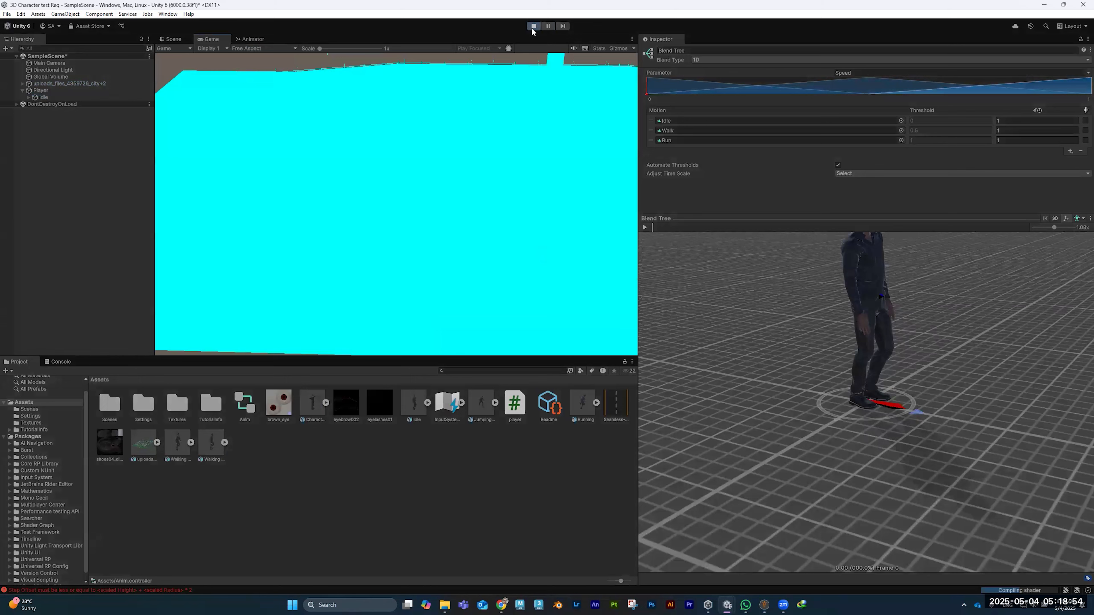
{"action": "left_click", "coordinate": [533, 26]}
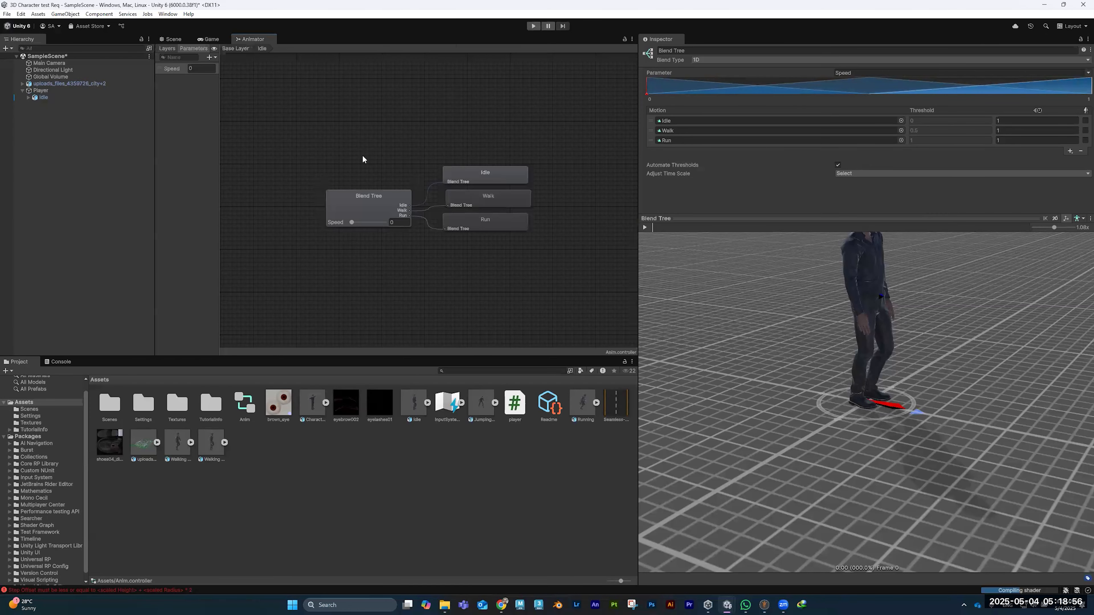
{"action": "left_click", "coordinate": [645, 228]}
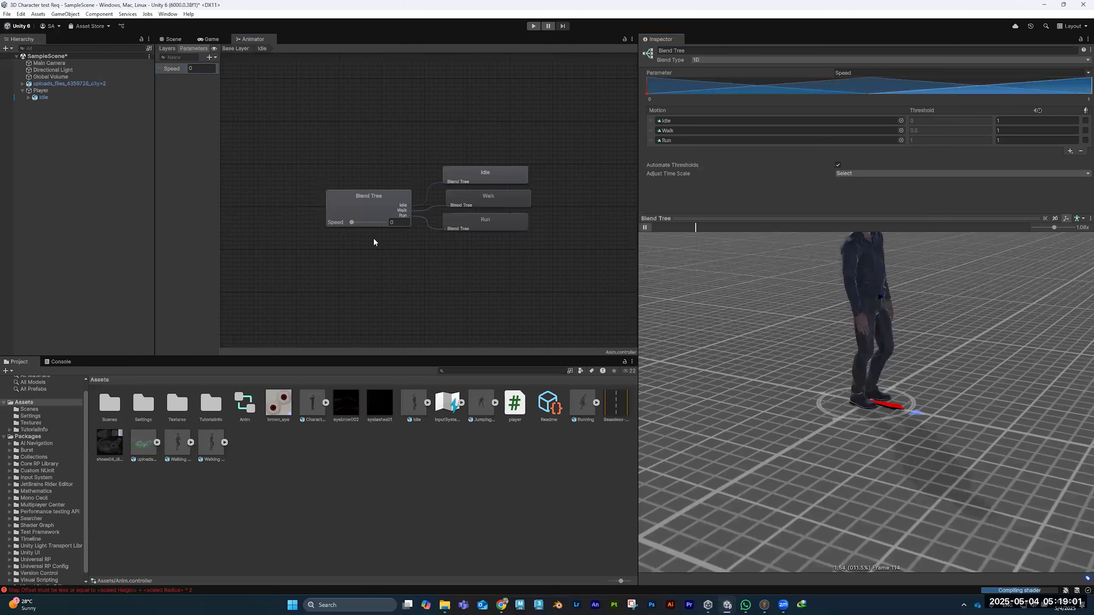
{"action": "mouse_move", "coordinate": [351, 221]}
{"action": "left_mouse_down"}
{"action": "mouse_move", "coordinate": [385, 227]}
{"action": "mouse_move", "coordinate": [340, 222]}
{"action": "left_mouse_up"}
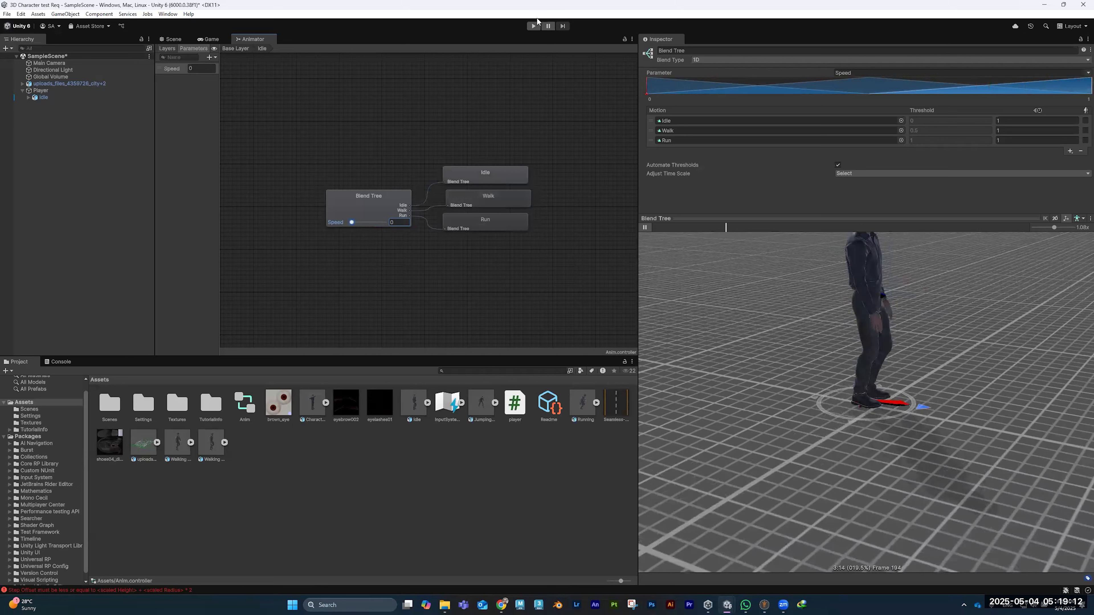
Step: Start play mode and add the Jump animation as a state below Idle in the animator's Base Layer
{"action": "left_click", "coordinate": [534, 26]}
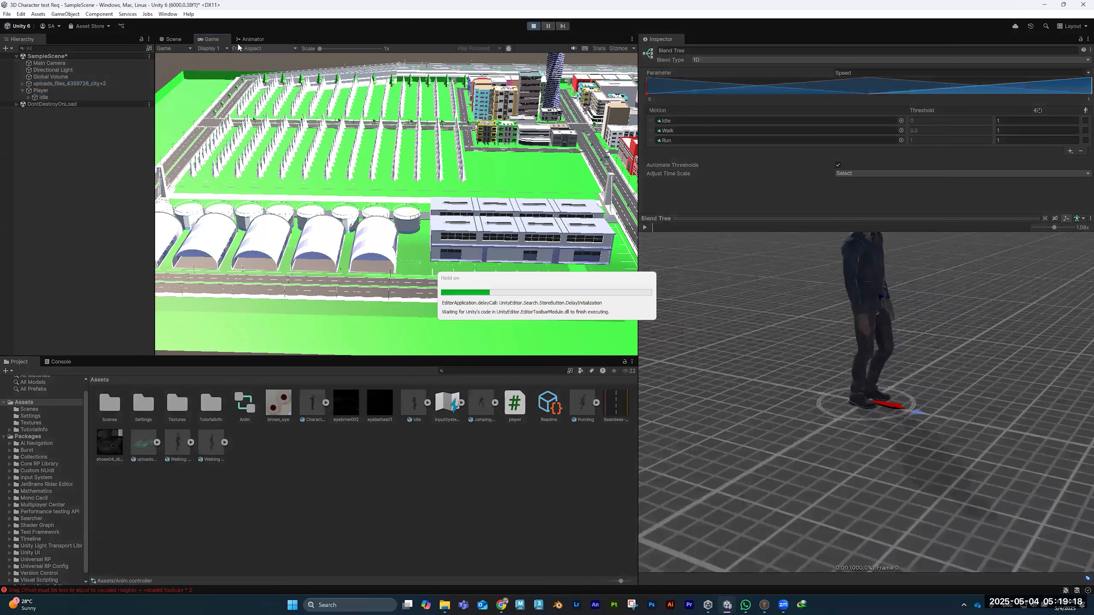
{"action": "left_click", "coordinate": [241, 40]}
{"action": "left_click", "coordinate": [240, 48]}
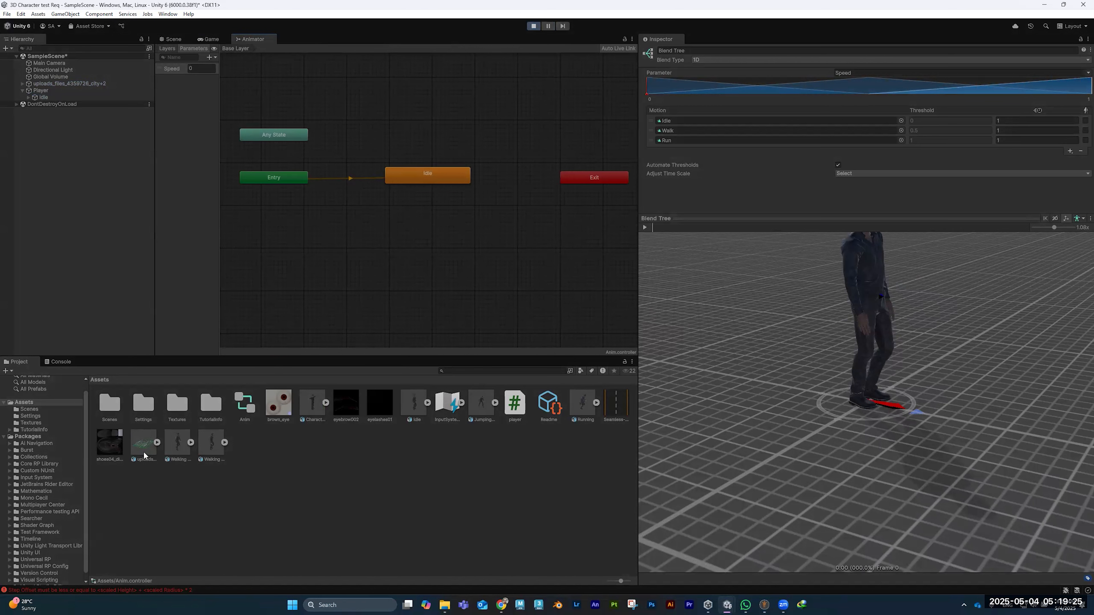
{"action": "left_click_drag", "start_coordinate": [492, 411], "coordinate": [399, 240]}
Step: Create transitions from the Idle state to Jump and from Jump back to Idle
{"action": "right_click", "coordinate": [416, 179]}
{"action": "left_click", "coordinate": [434, 181]}
{"action": "left_click", "coordinate": [431, 239]}
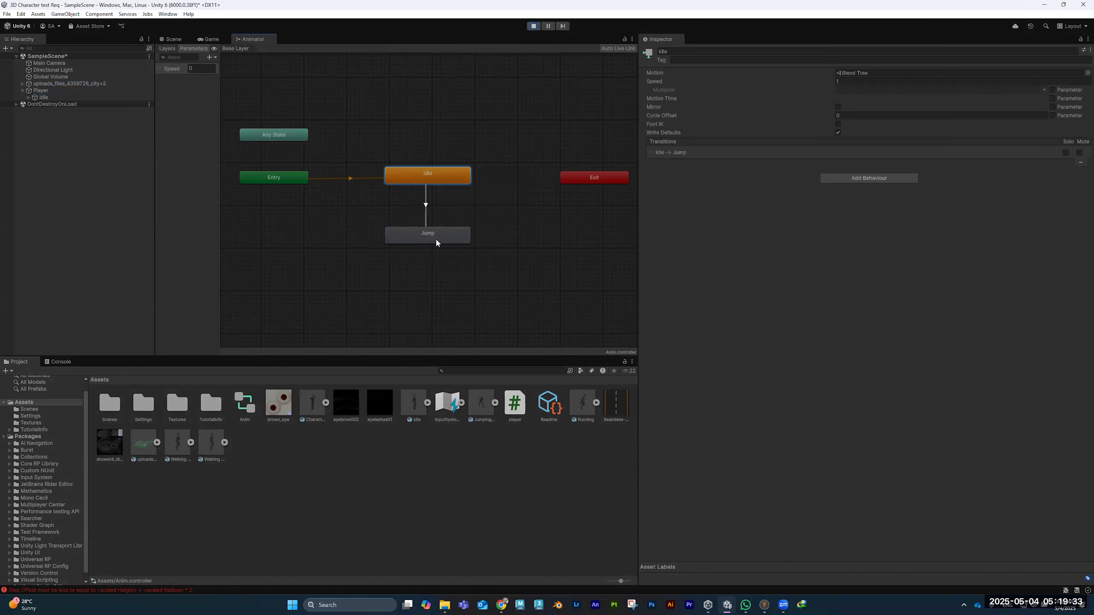
{"action": "right_click", "coordinate": [438, 238]}
{"action": "left_click", "coordinate": [457, 244]}
{"action": "left_click", "coordinate": [435, 177]}
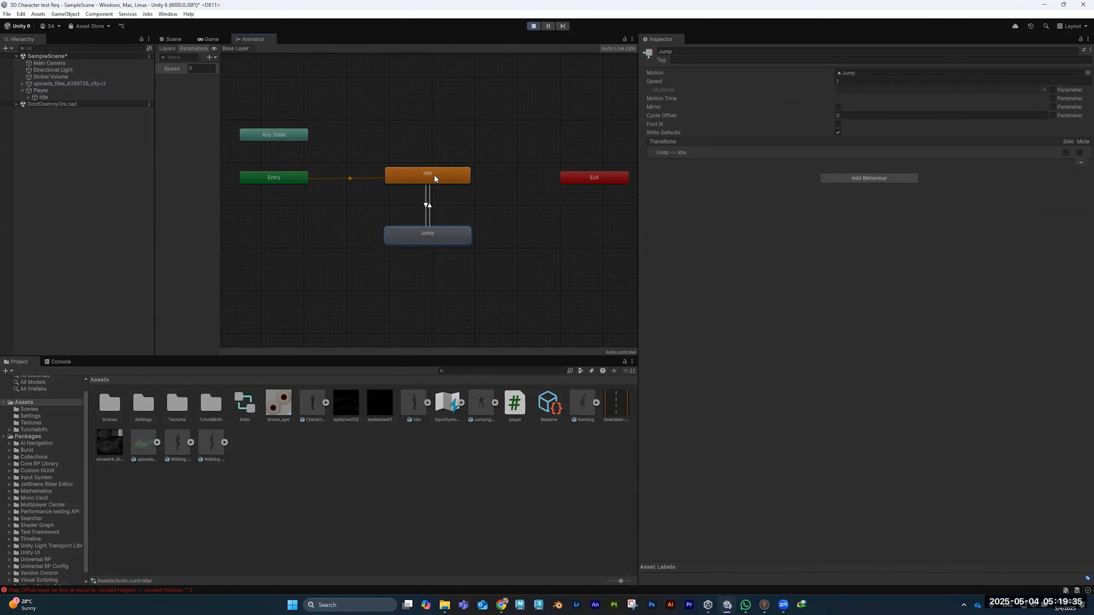
Step: Turn off Has Exit Time for the Idle-to-Jump transition and add a Bool parameter named Jump
{"action": "left_click", "coordinate": [426, 206]}
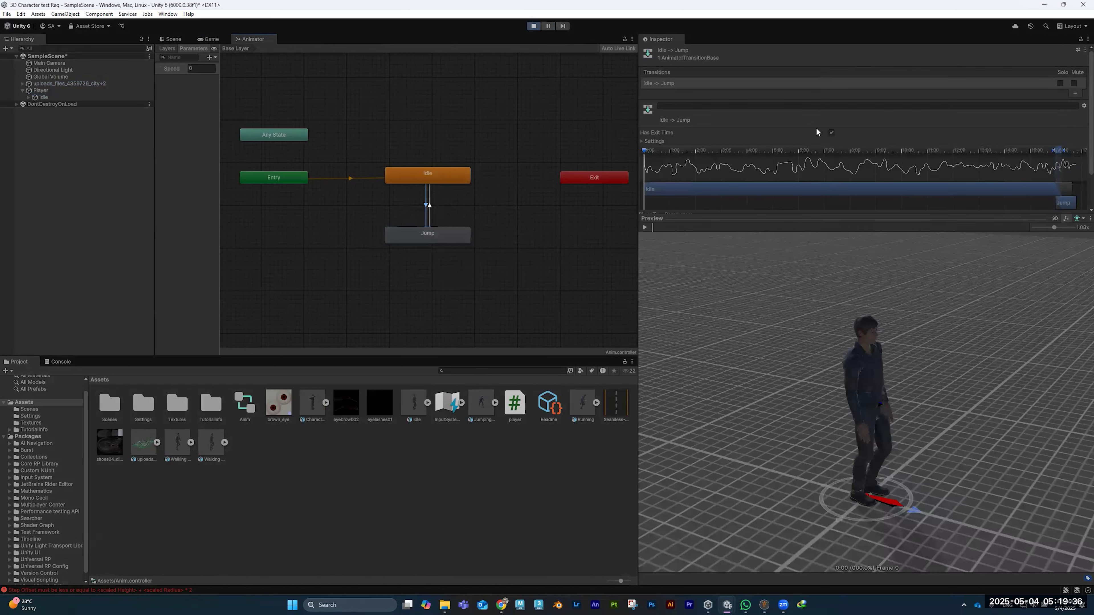
{"action": "left_click_drag", "start_coordinate": [943, 219], "coordinate": [955, 381]}
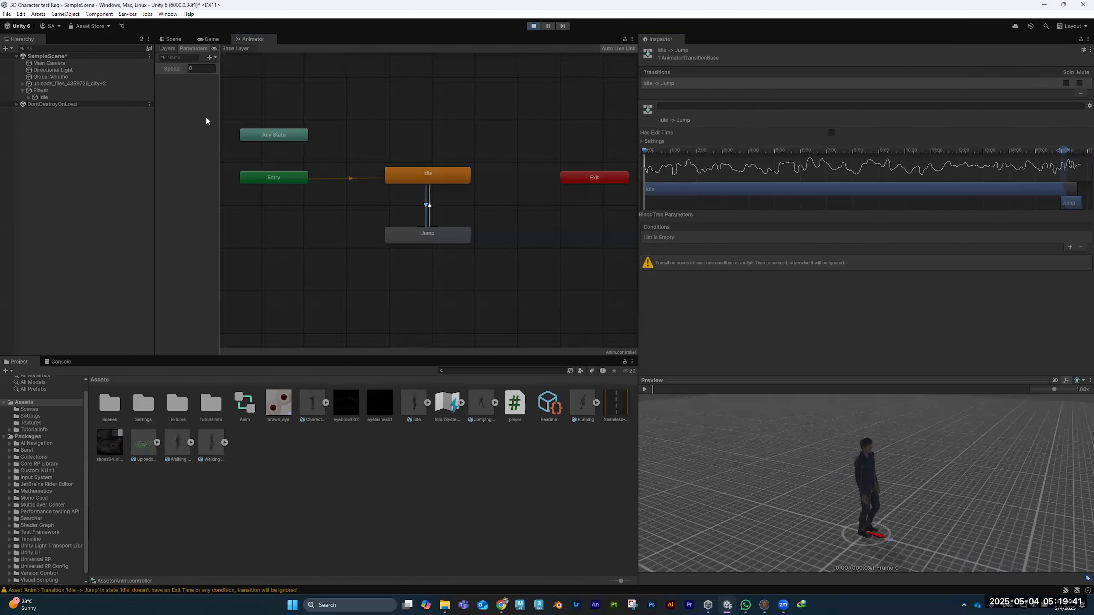
{"action": "left_click", "coordinate": [210, 57]}
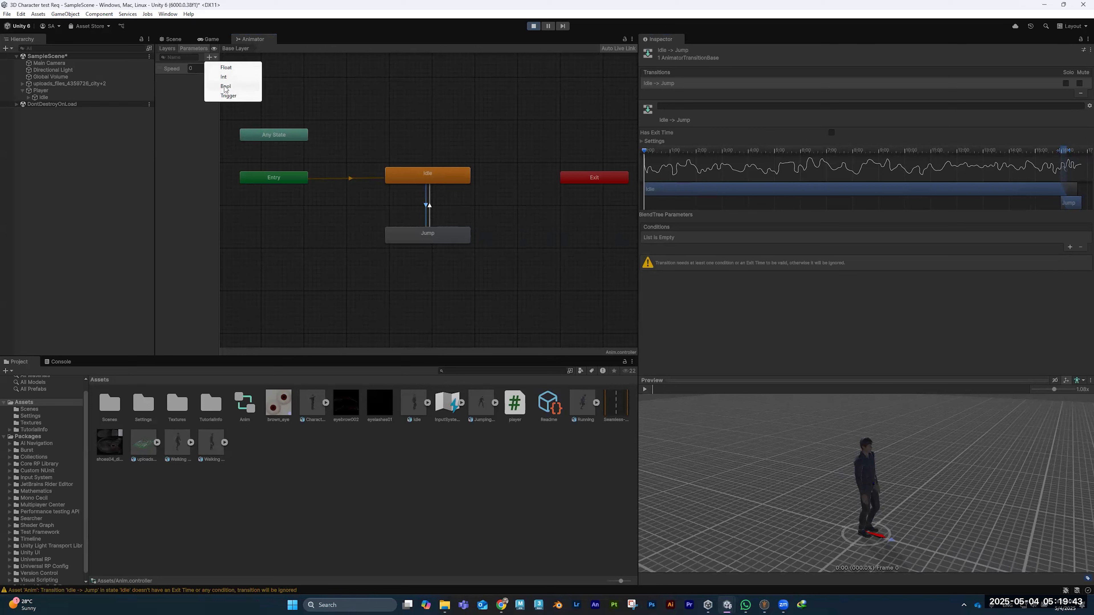
{"action": "left_click", "coordinate": [226, 85]}
{"action": "type", "text": "J"}
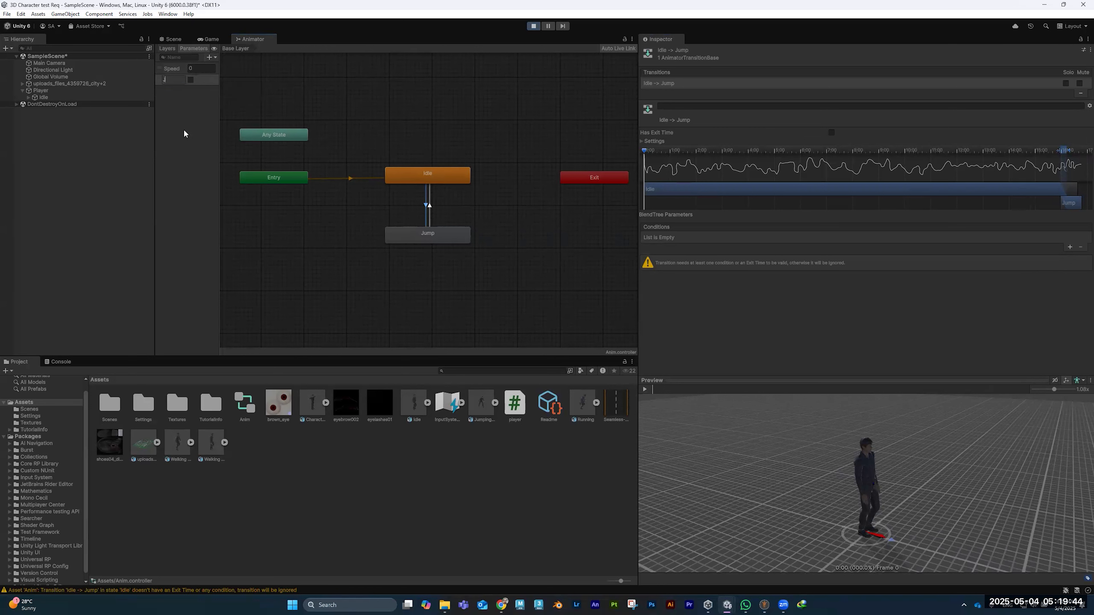
{"action": "type", "text": "ump"}
{"action": "key", "text": "Return"}
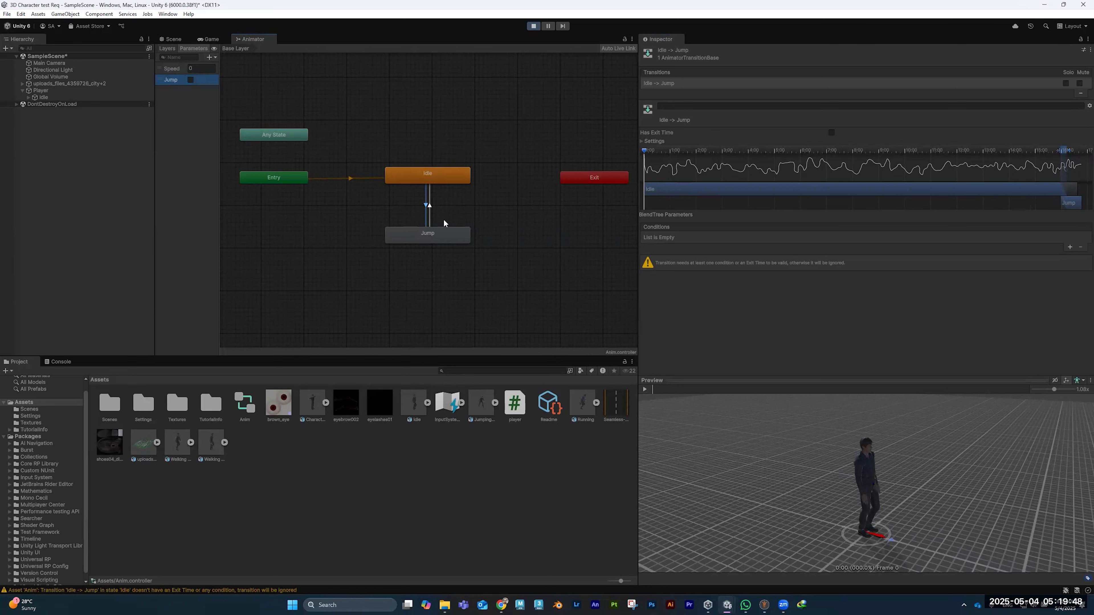
Step: Add a condition based on the Jump parameter to the Idle-to-Jump transition
{"action": "left_click", "coordinate": [1070, 248]}
{"action": "left_click", "coordinate": [831, 237]}
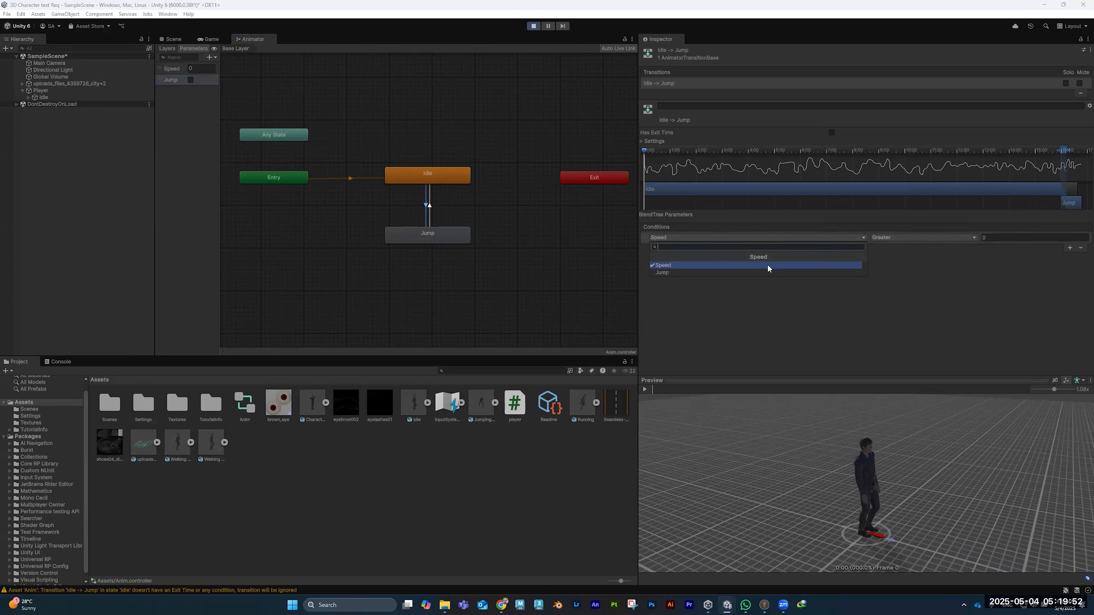
{"action": "left_click", "coordinate": [763, 271]}
Step: Turn off Has Exit Time for the Jump-to-Idle transition and add the condition Jump is false
{"action": "left_click", "coordinate": [429, 209]}
{"action": "left_click", "coordinate": [831, 133]}
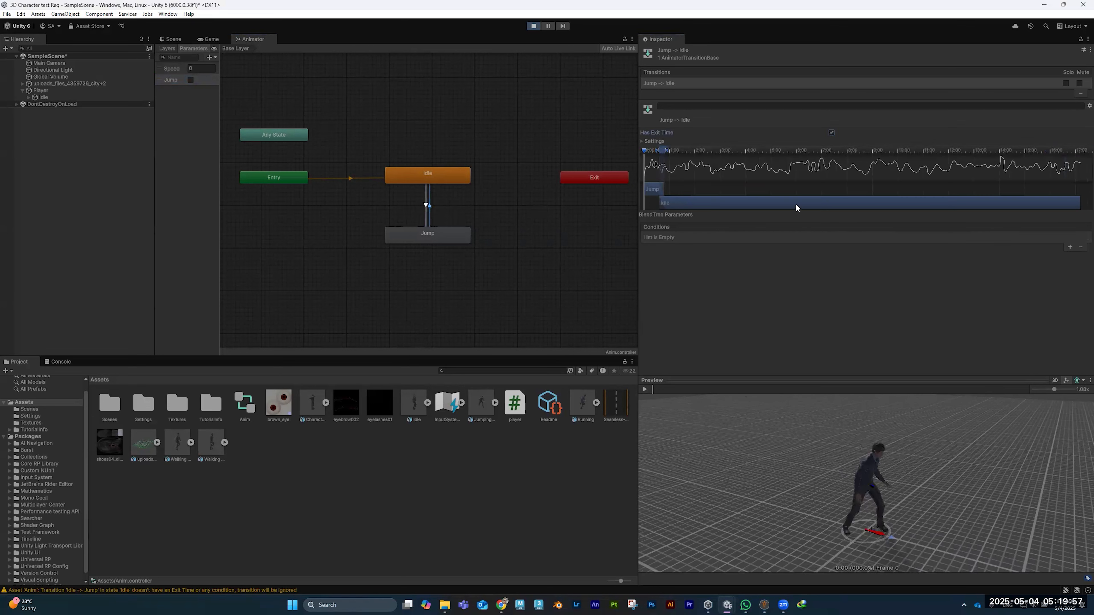
{"action": "left_click", "coordinate": [1069, 247]}
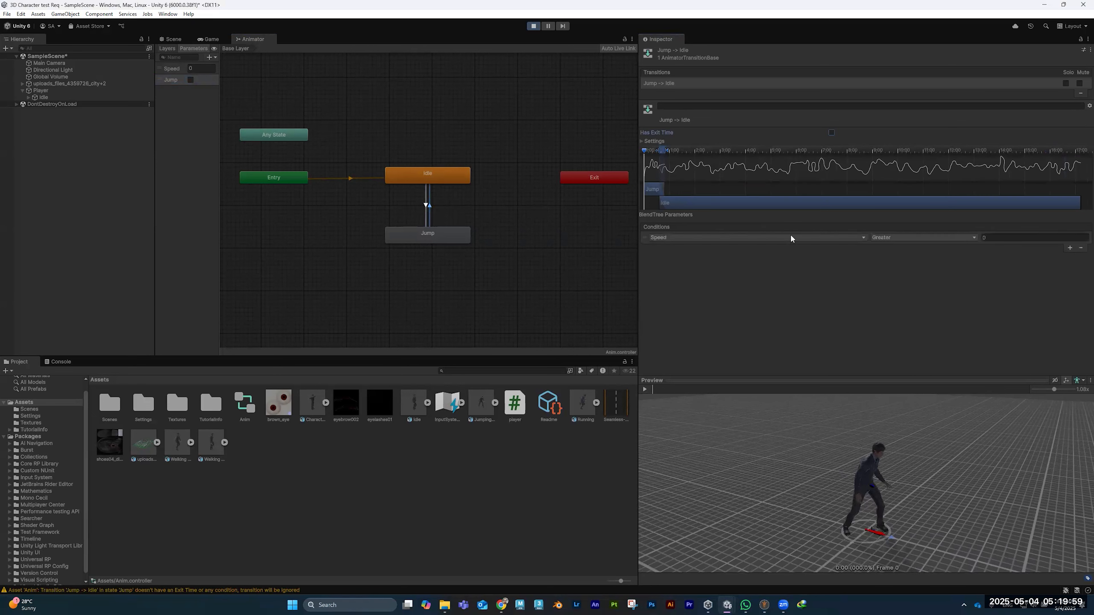
{"action": "left_click", "coordinate": [791, 236]}
{"action": "left_click", "coordinate": [681, 274]}
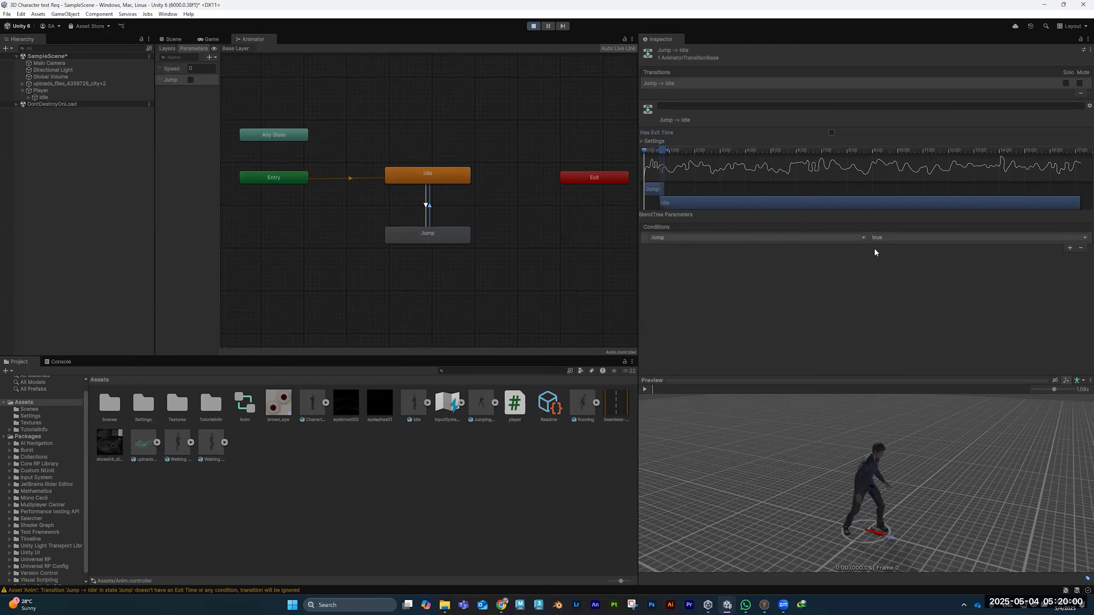
{"action": "left_click", "coordinate": [895, 237]}
{"action": "left_click", "coordinate": [896, 258]}
Step: Undock the Game view into a floating window so it can be seen together with the Scene view
{"action": "left_click", "coordinate": [171, 39]}
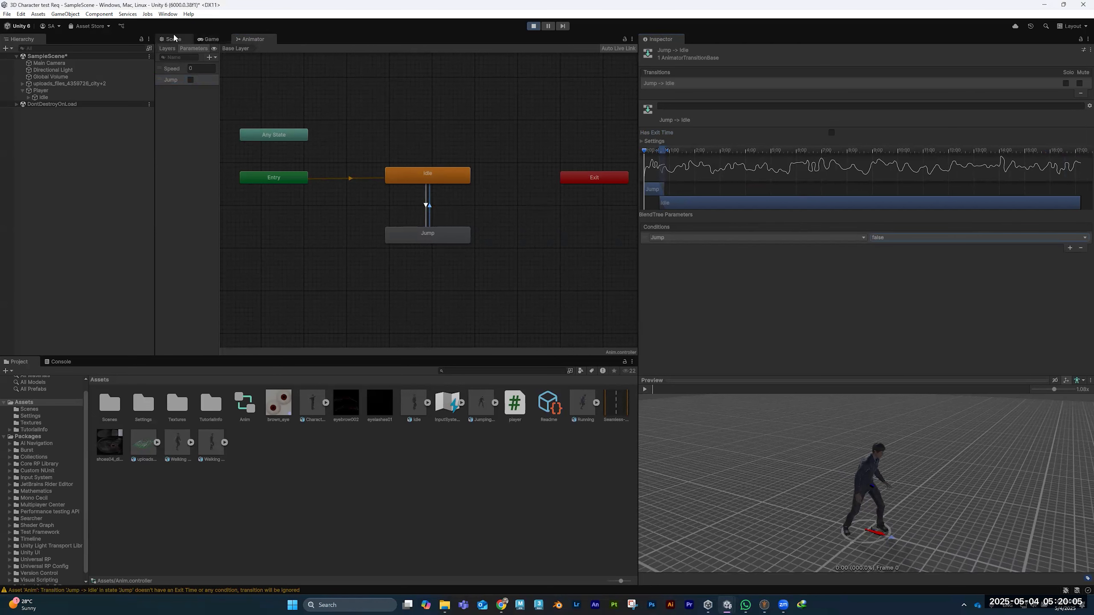
{"action": "left_click", "coordinate": [211, 39]}
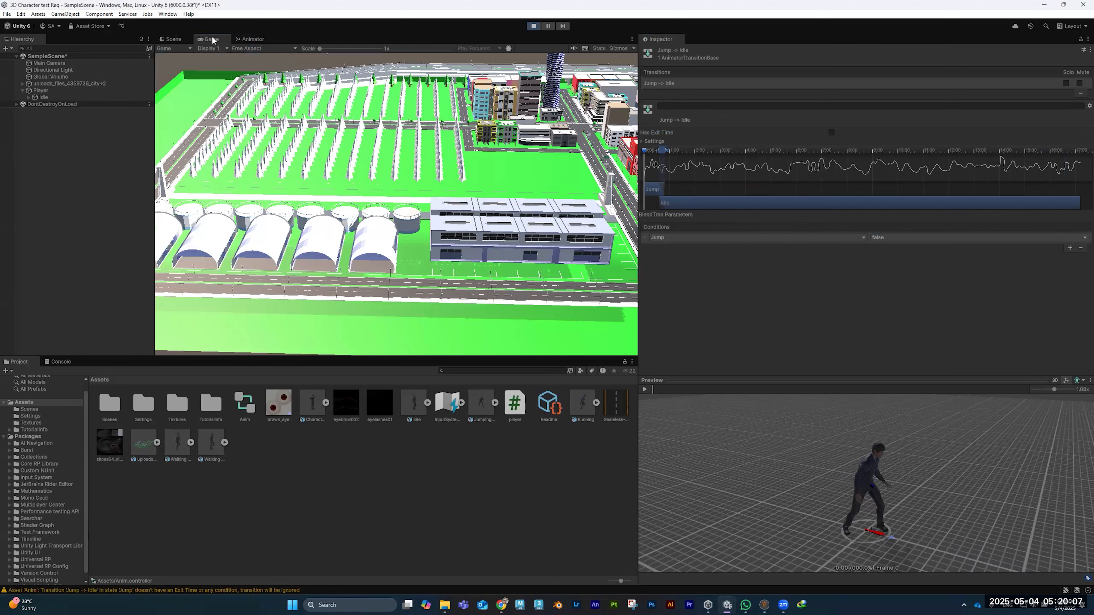
{"action": "left_click", "coordinate": [172, 38]}
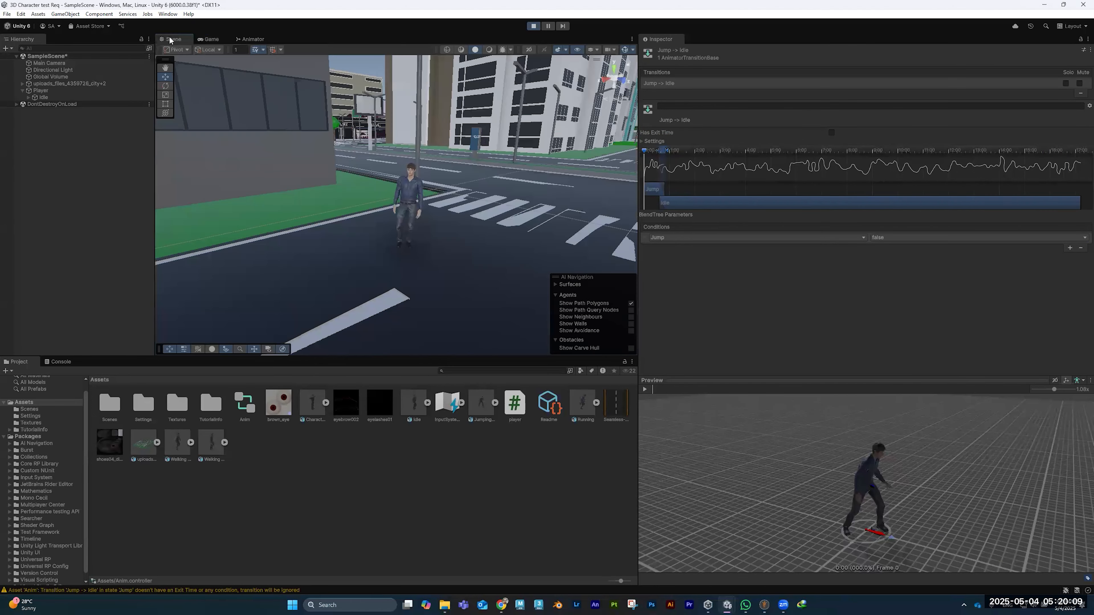
{"action": "left_click_drag", "start_coordinate": [212, 39], "coordinate": [346, 161]}
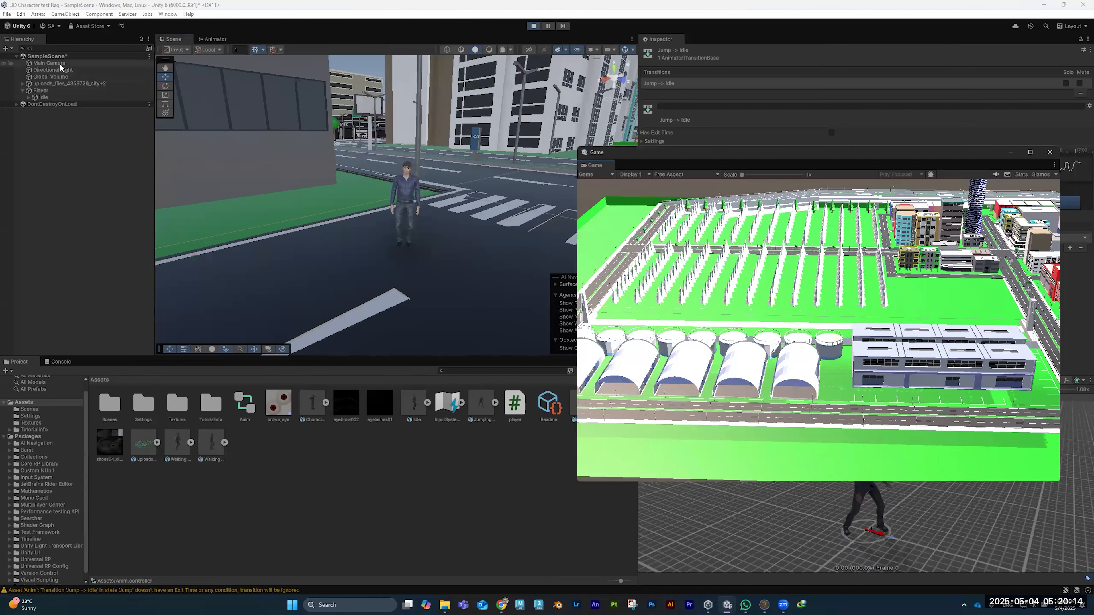
Step: Select the Main Camera, stop play mode and return to the Scene view
{"action": "left_click", "coordinate": [60, 64]}
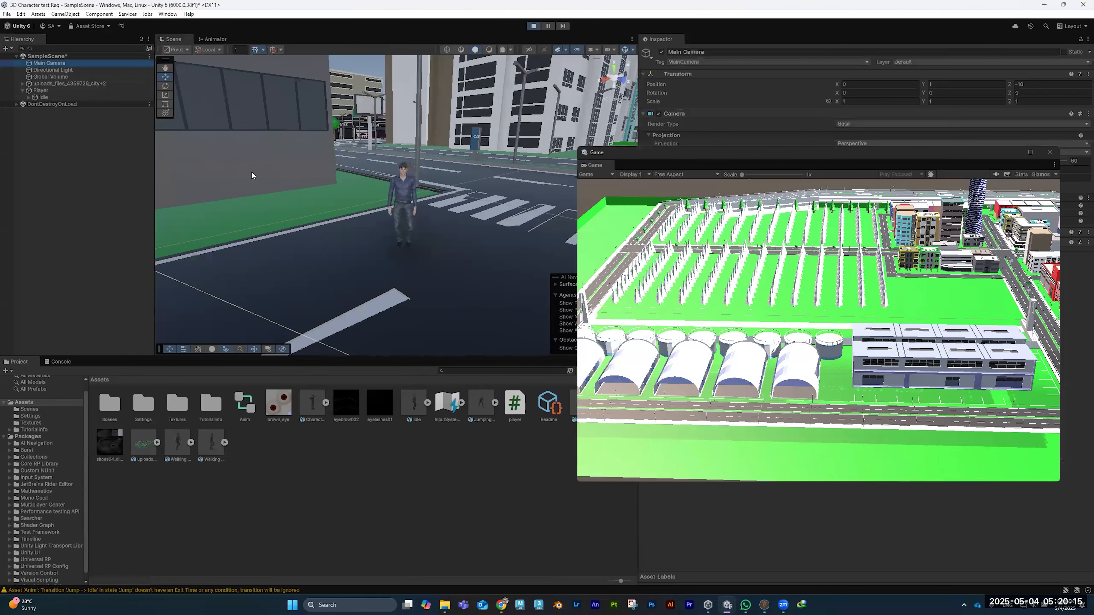
{"action": "left_click", "coordinate": [533, 27]}
{"action": "left_click", "coordinate": [217, 39]}
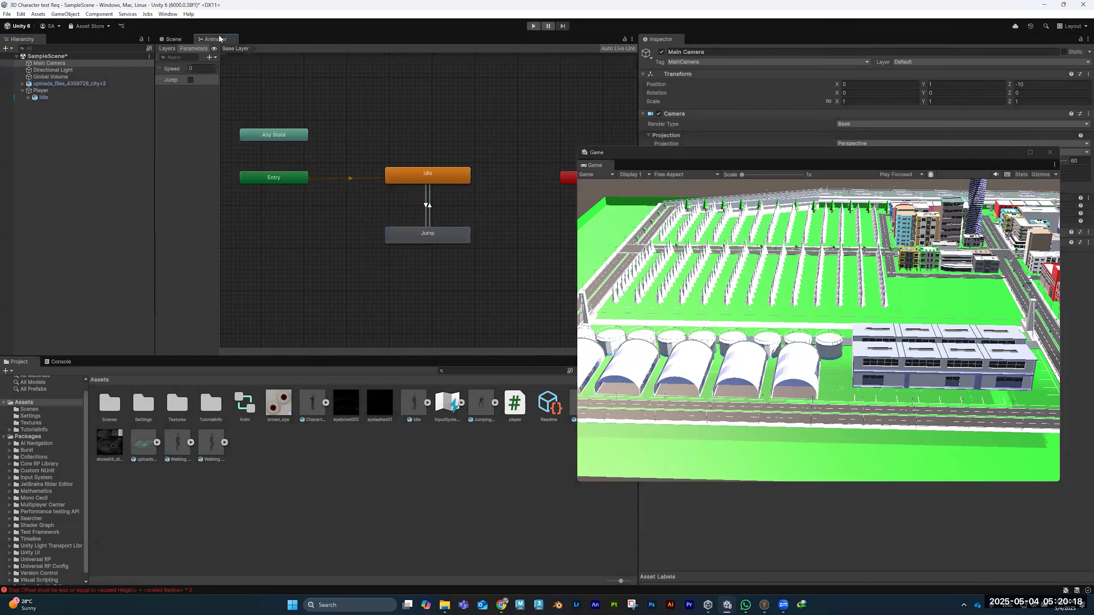
{"action": "left_click", "coordinate": [174, 39]}
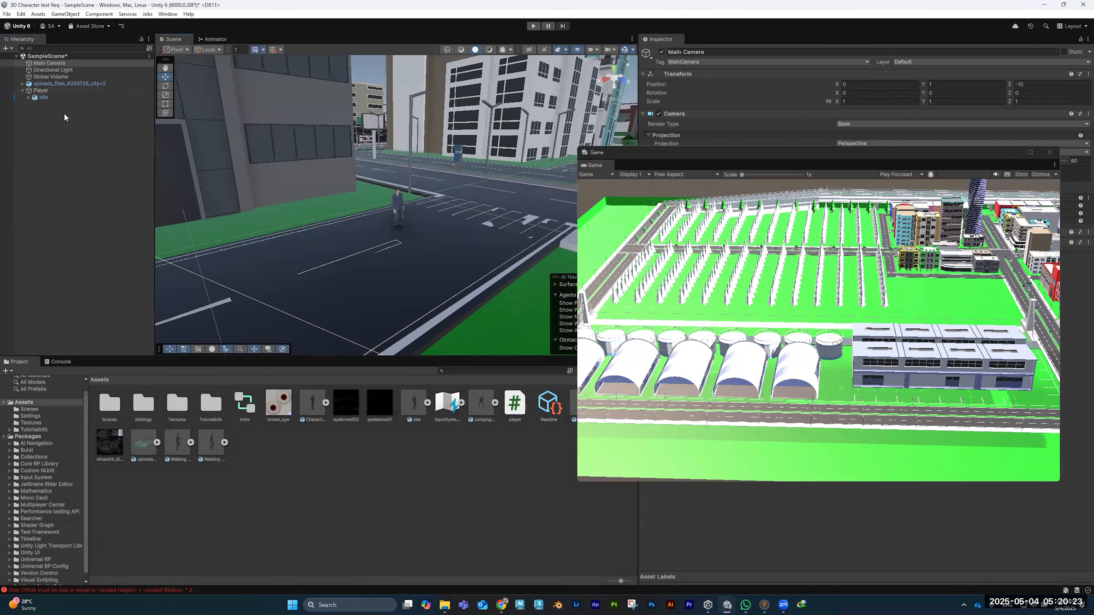
Step: Move the Main Camera across the city scene to about X -8.48, Z 3.77
{"action": "scroll", "coordinate": [336, 182], "scroll_direction": "down", "scroll_amount": 10}
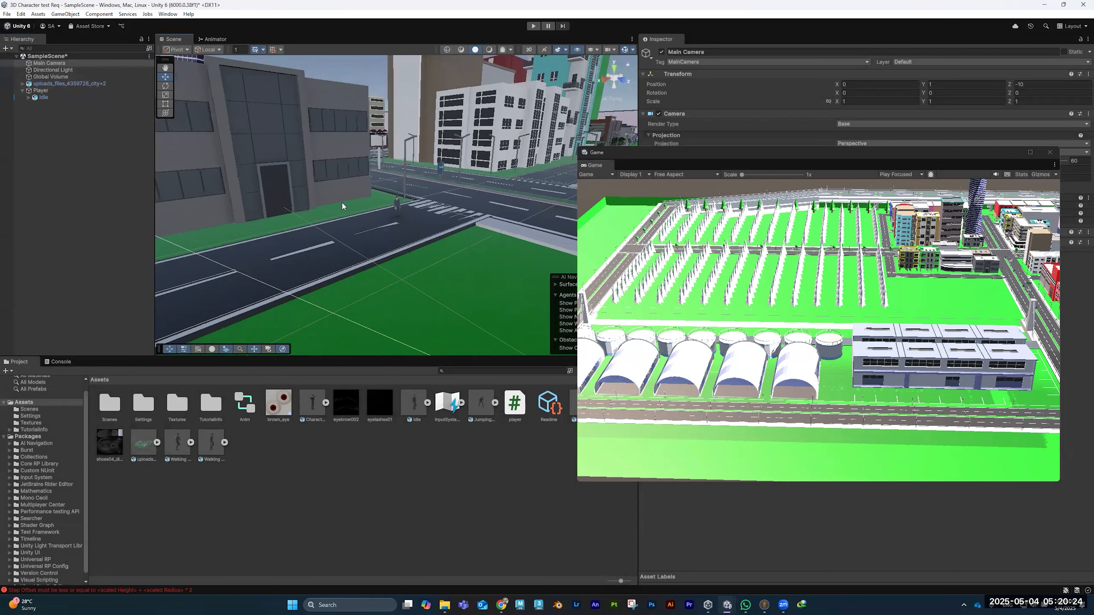
{"action": "scroll", "coordinate": [342, 205], "scroll_direction": "down", "scroll_amount": 15}
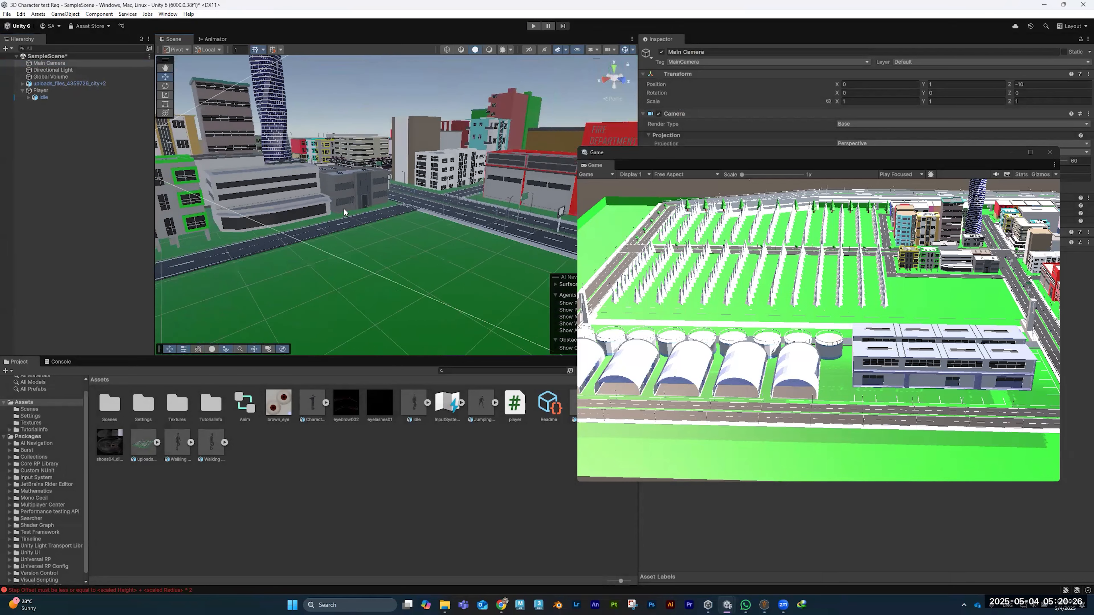
{"action": "scroll", "coordinate": [345, 209], "scroll_direction": "down", "scroll_amount": 8}
{"action": "left_click_drag", "start_coordinate": [346, 213], "coordinate": [394, 262], "text": "alt"}
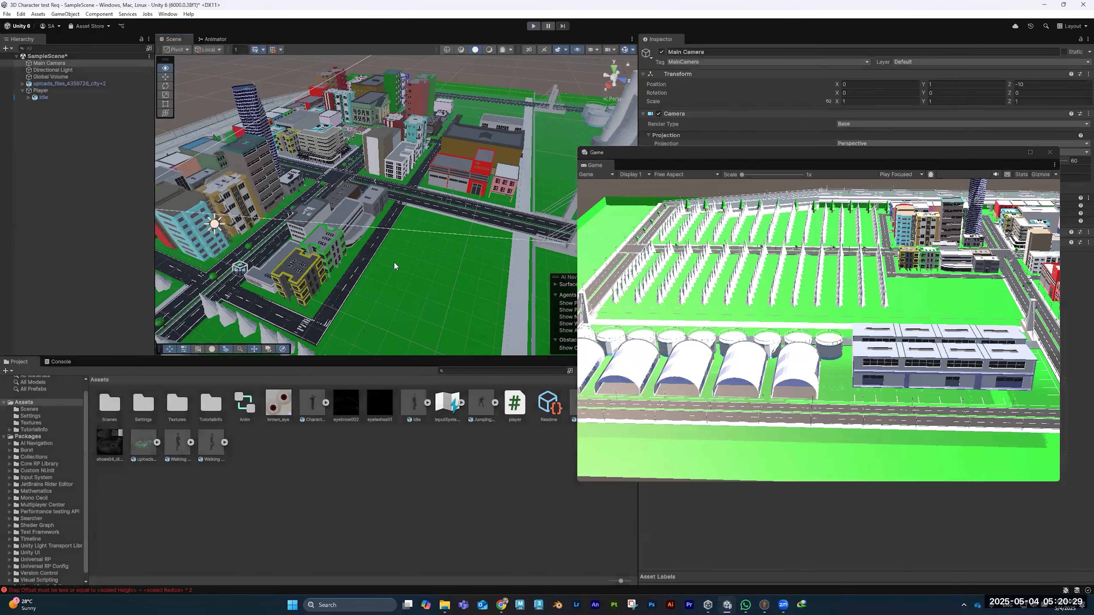
{"action": "scroll", "coordinate": [394, 262], "scroll_direction": "down", "scroll_amount": 6}
{"action": "left_click_drag", "start_coordinate": [209, 218], "coordinate": [401, 230]}
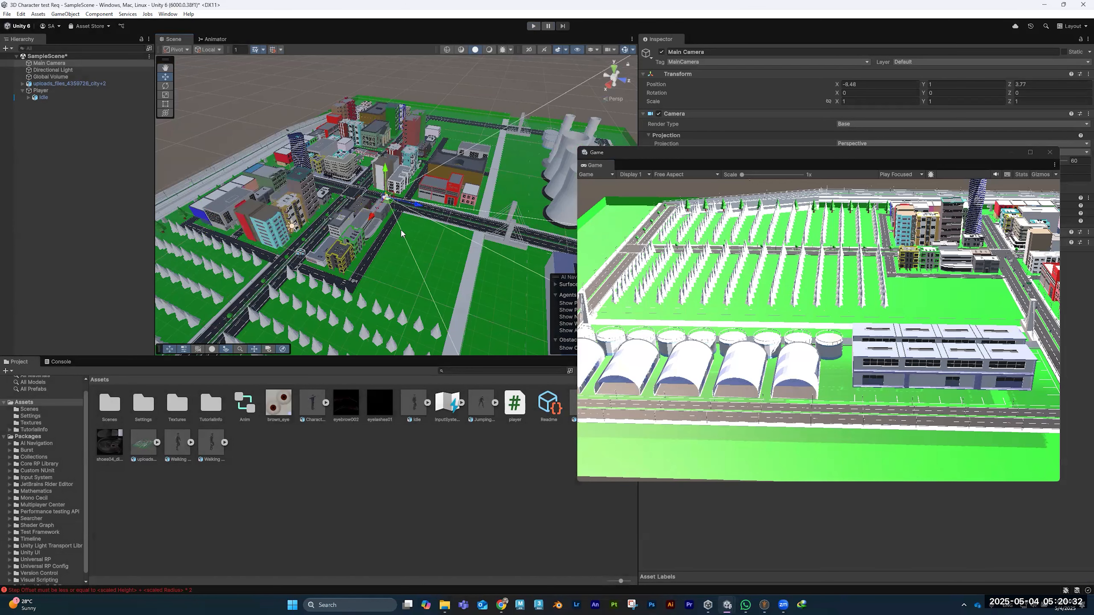
Step: Delete the extra Camera object nested inside the imported city model
{"action": "left_click", "coordinate": [23, 83]}
{"action": "left_click", "coordinate": [40, 91]}
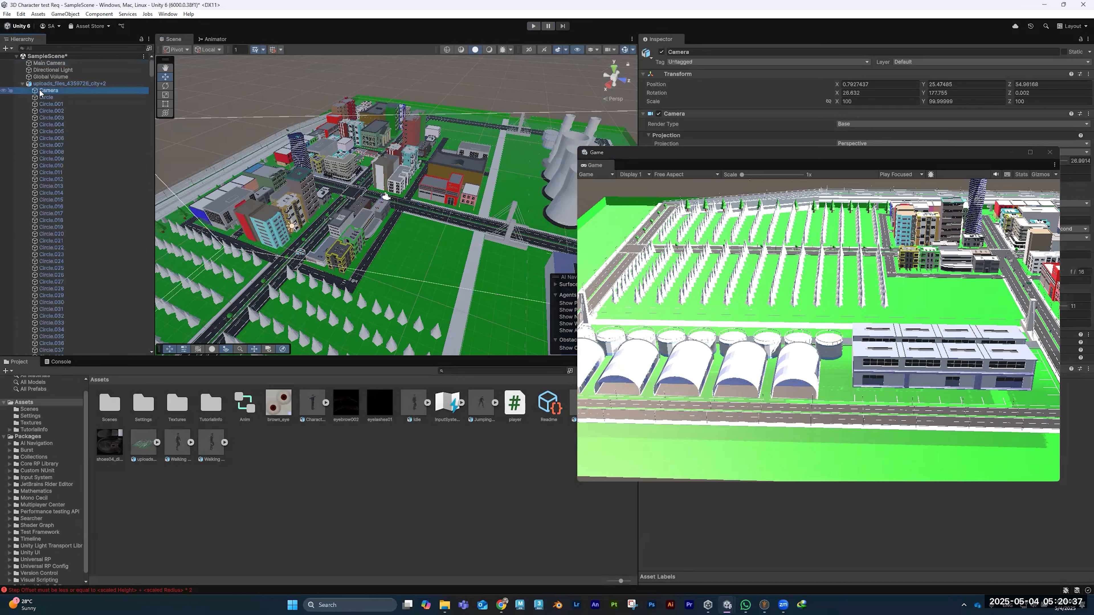
{"action": "key", "text": "Delete"}
{"action": "left_click", "coordinate": [22, 83]}
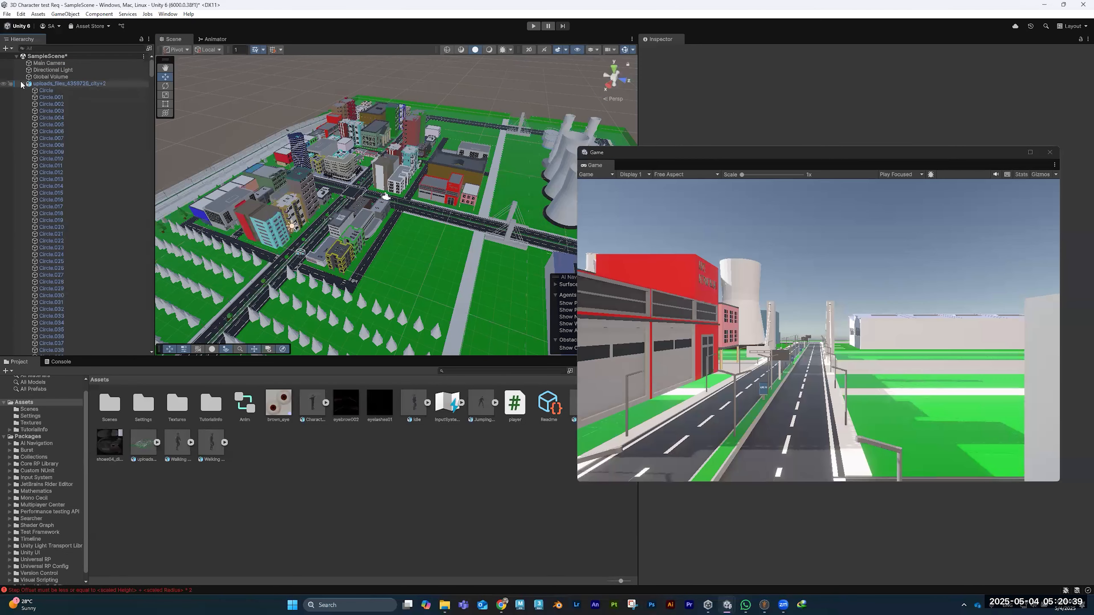
Step: Move the Main Camera behind the character at street level, to about X -7.809, Y 0.1, Z 4.803
{"action": "left_click", "coordinate": [45, 63]}
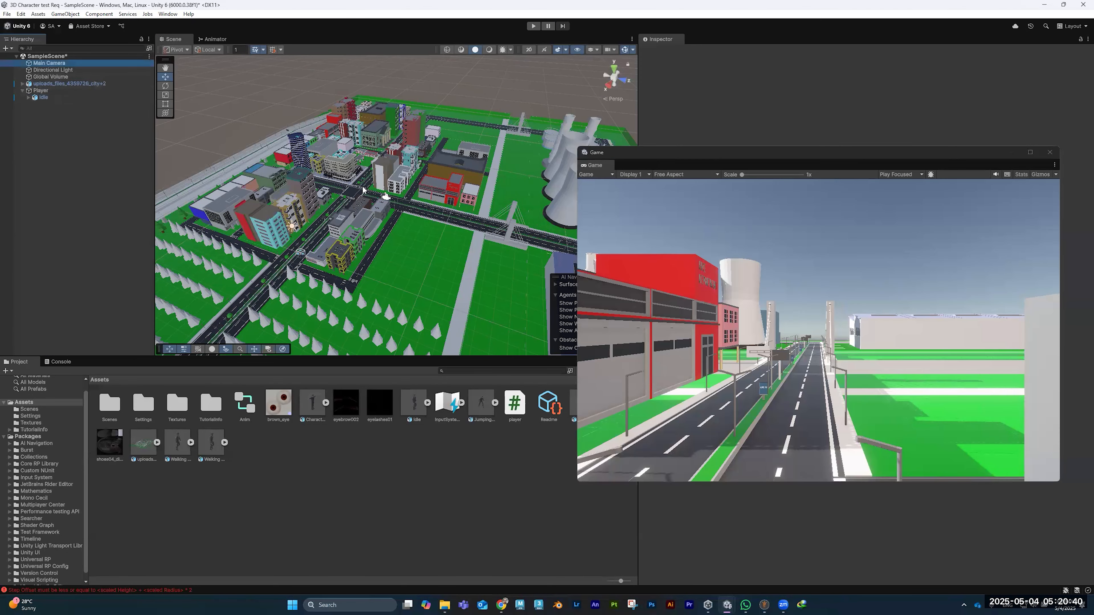
{"action": "mouse_move", "coordinate": [393, 211]}
{"action": "left_mouse_down"}
{"action": "mouse_move", "coordinate": [384, 189]}
{"action": "mouse_move", "coordinate": [384, 199]}
{"action": "left_mouse_up"}
{"action": "scroll", "coordinate": [429, 267], "scroll_direction": "up", "scroll_amount": 10}
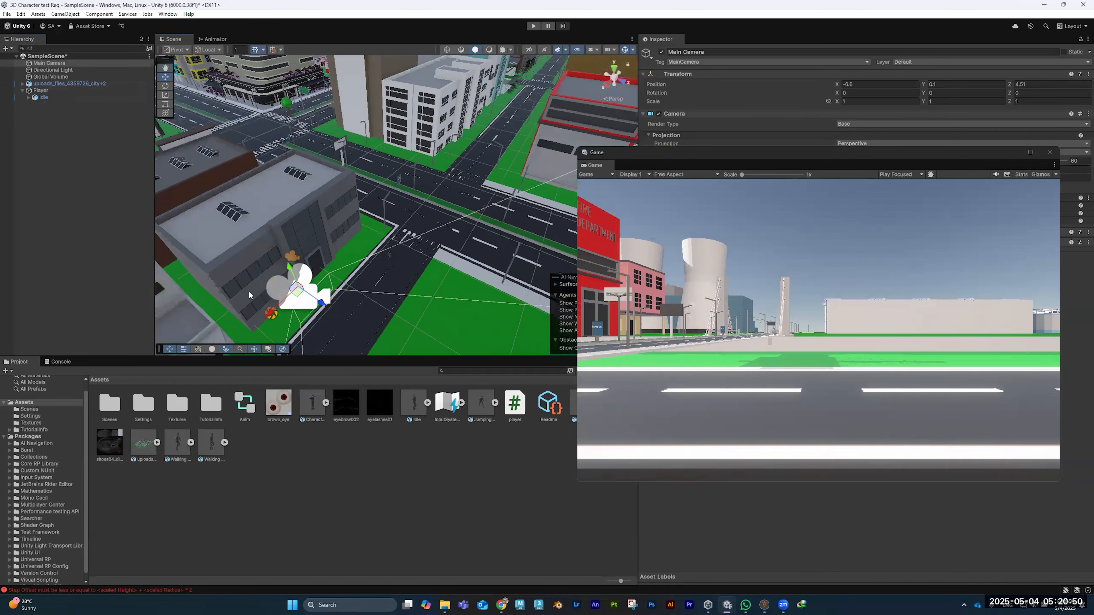
{"action": "left_click_drag", "start_coordinate": [299, 297], "coordinate": [395, 249]}
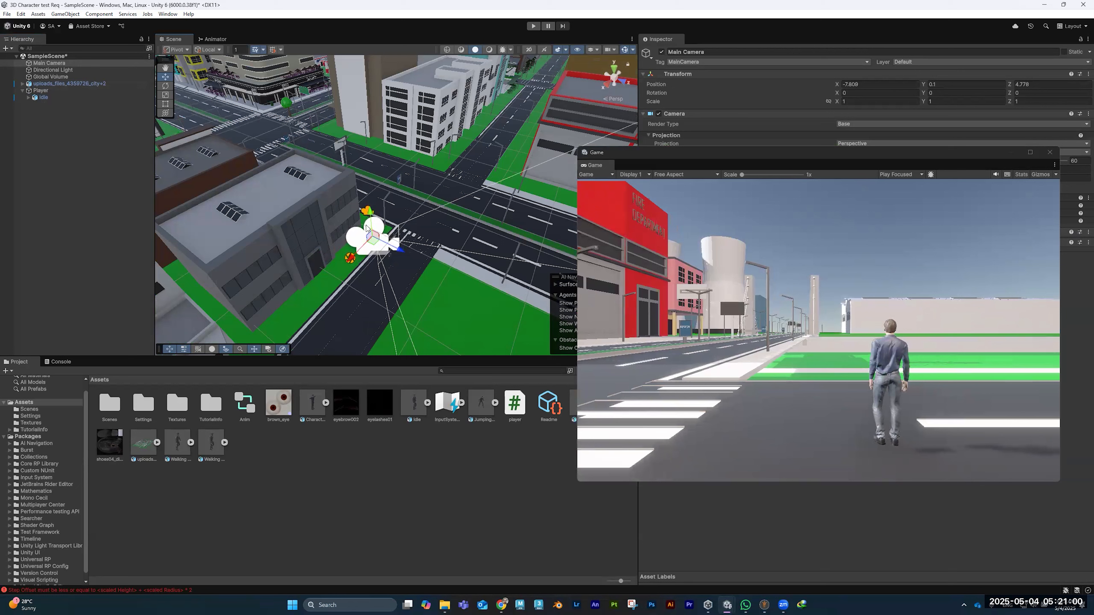
{"action": "left_click_drag", "start_coordinate": [400, 251], "coordinate": [399, 249]}
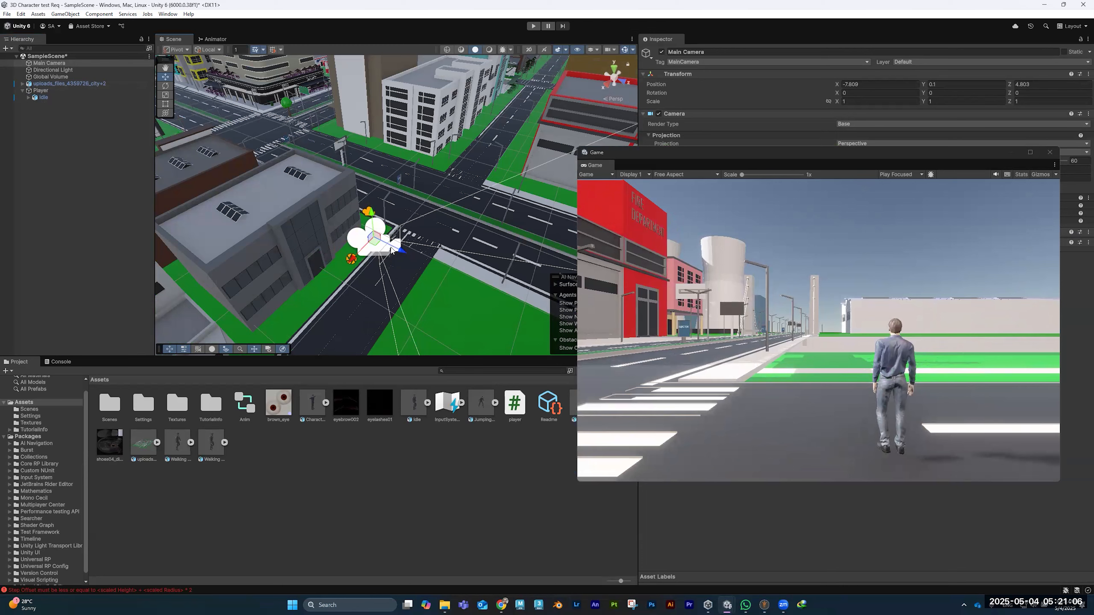
{"action": "scroll", "coordinate": [392, 250], "scroll_direction": "down", "scroll_amount": 6}
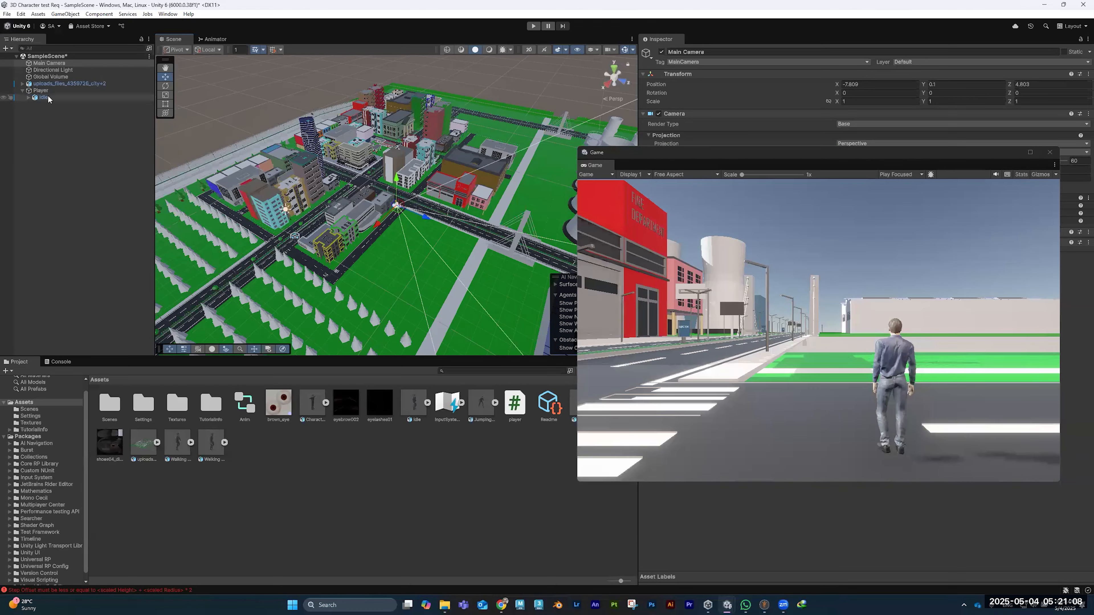
Step: Raise the Main Camera to about Y 0.197 and tilt it down to an X rotation of about 13.05
{"action": "left_click", "coordinate": [44, 97]}
{"action": "scroll", "coordinate": [363, 244], "scroll_direction": "up", "scroll_amount": 8}
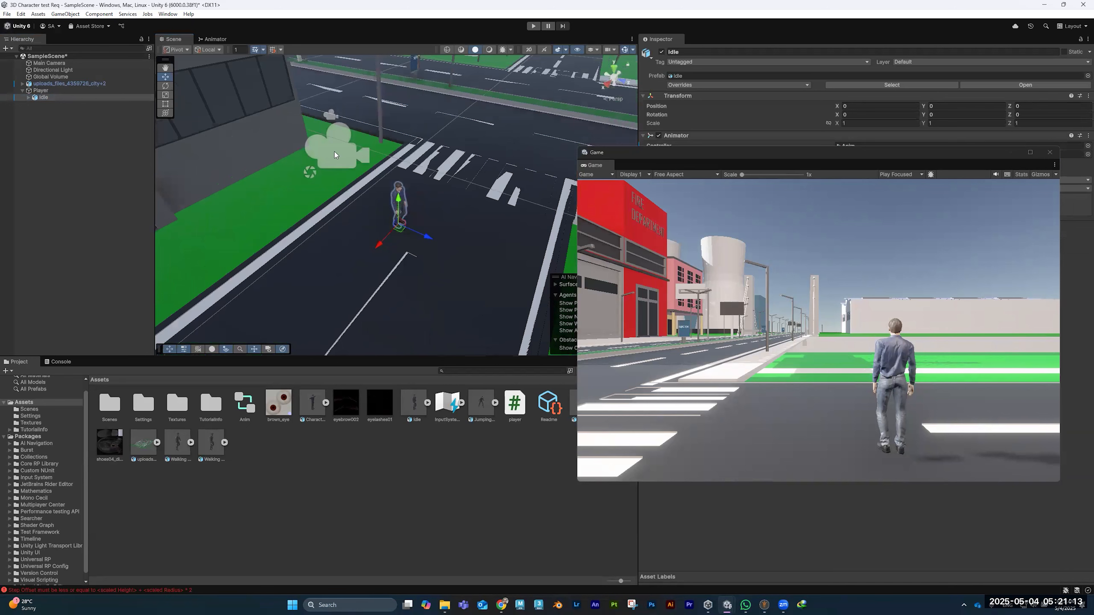
{"action": "left_click", "coordinate": [334, 151]}
{"action": "left_click_drag", "start_coordinate": [399, 179], "coordinate": [458, 136], "text": "alt"}
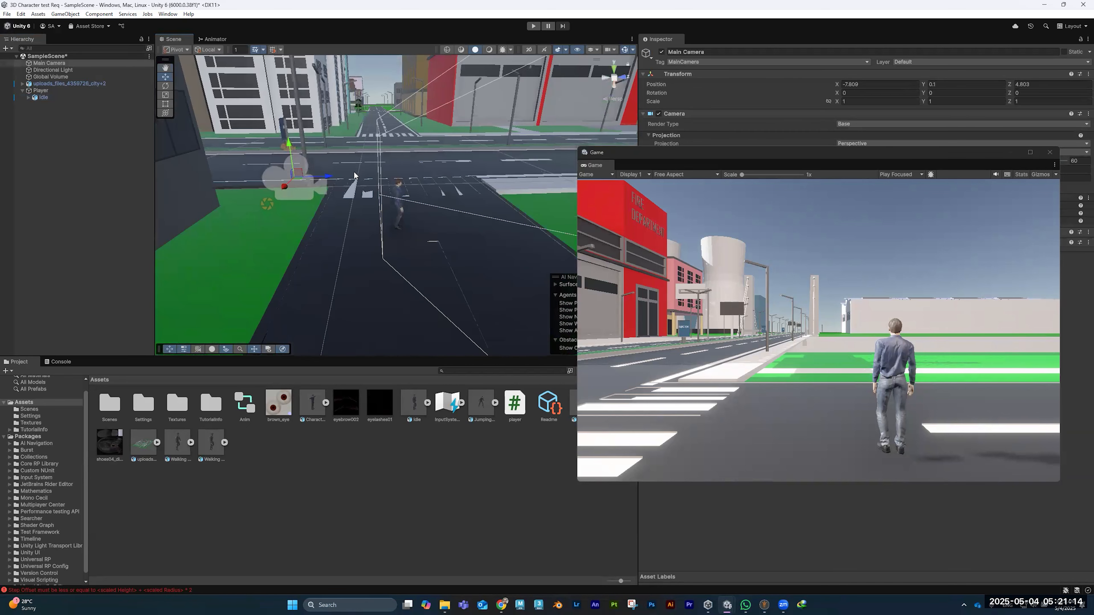
{"action": "left_click_drag", "start_coordinate": [289, 151], "coordinate": [312, 126]}
{"action": "key", "text": "e"}
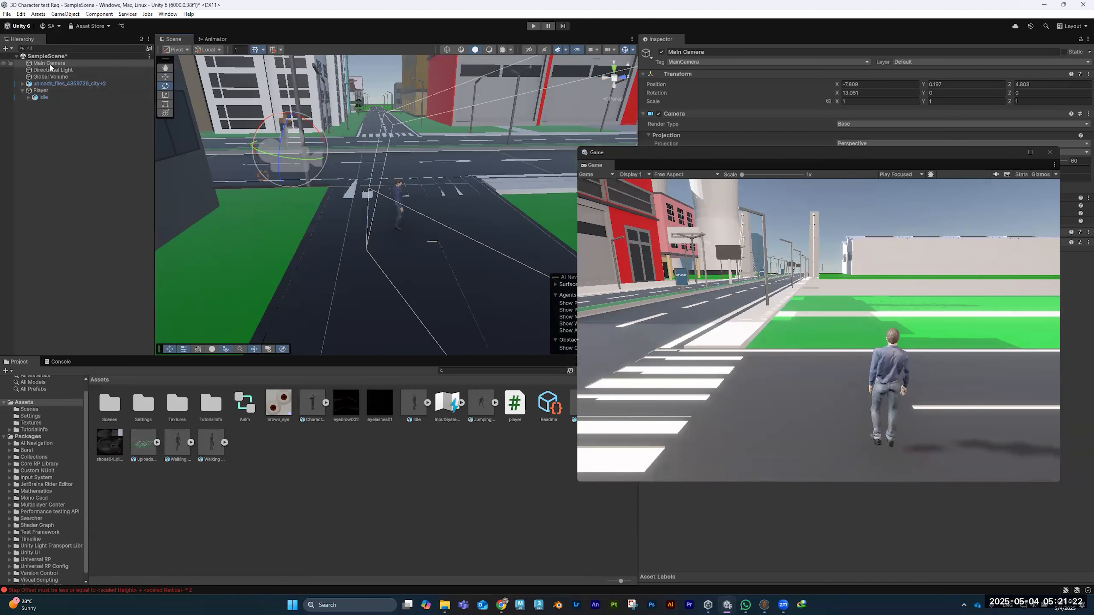
Step: Make the Main Camera a child of Player and dock the floating Game view beside the Animator
{"action": "left_click_drag", "start_coordinate": [51, 65], "coordinate": [52, 95]}
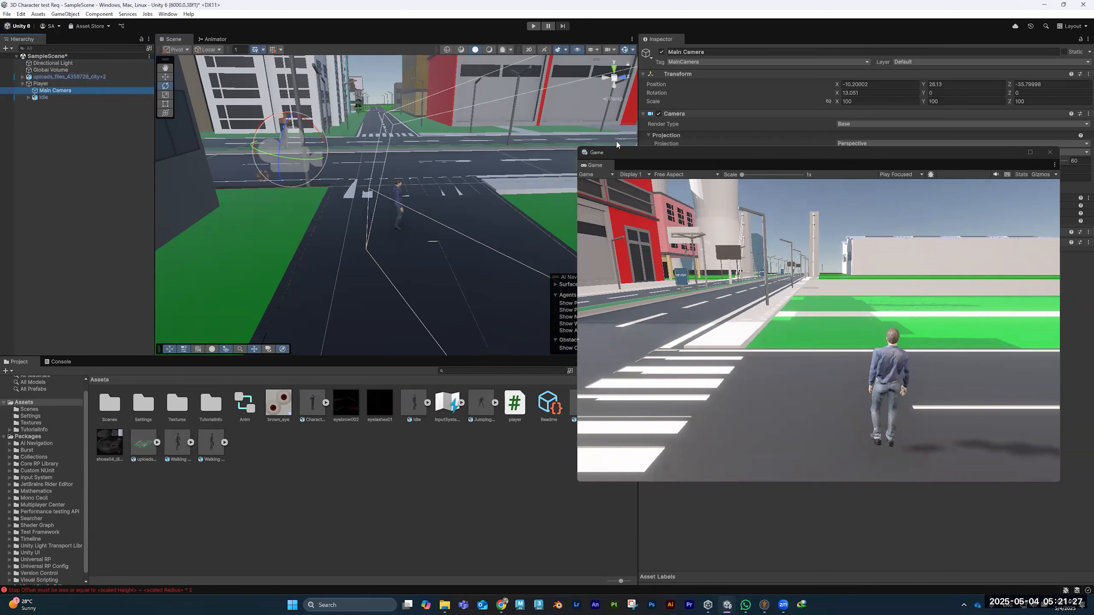
{"action": "left_click_drag", "start_coordinate": [596, 165], "coordinate": [430, 78]}
{"action": "left_click_drag", "start_coordinate": [375, 55], "coordinate": [353, 41]}
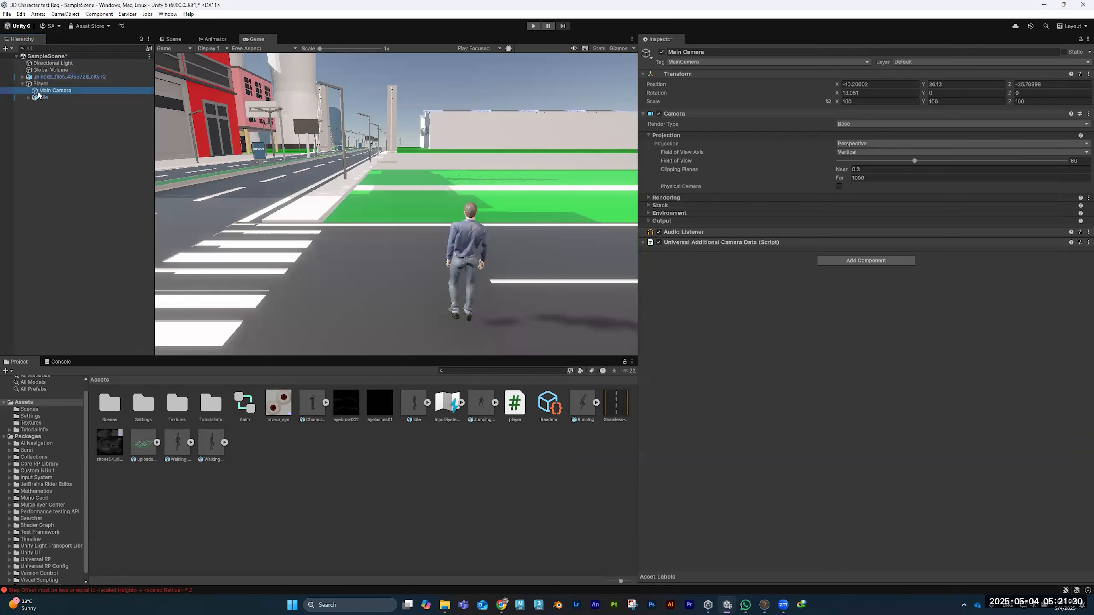
Step: Import the script PlayerMovement.cs from the 3D char anim files folder into Assets
{"action": "right_click", "coordinate": [266, 485]}
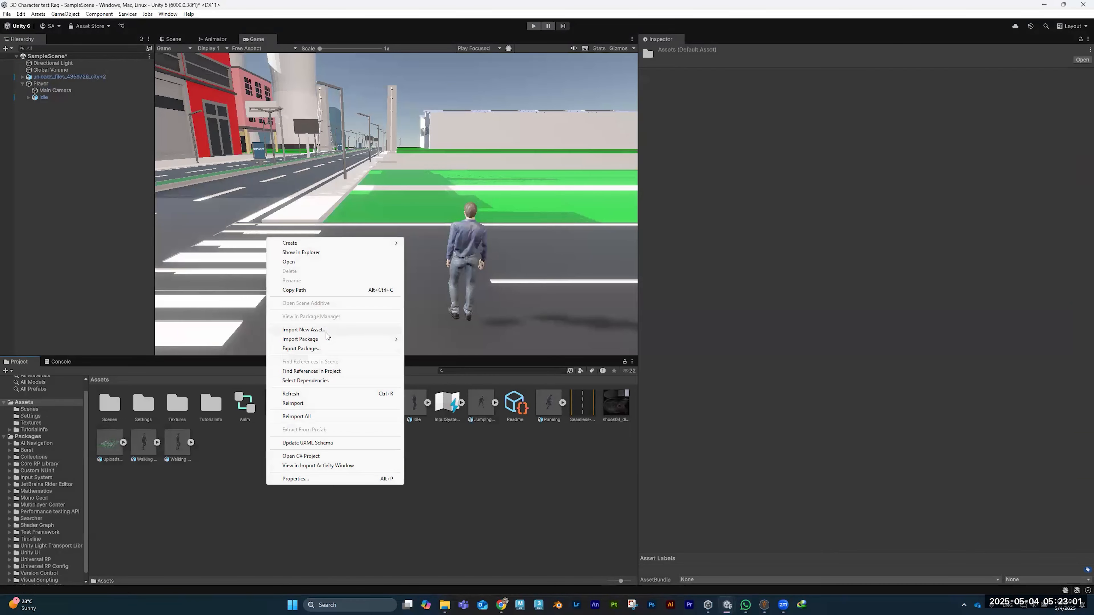
{"action": "left_click", "coordinate": [325, 330]}
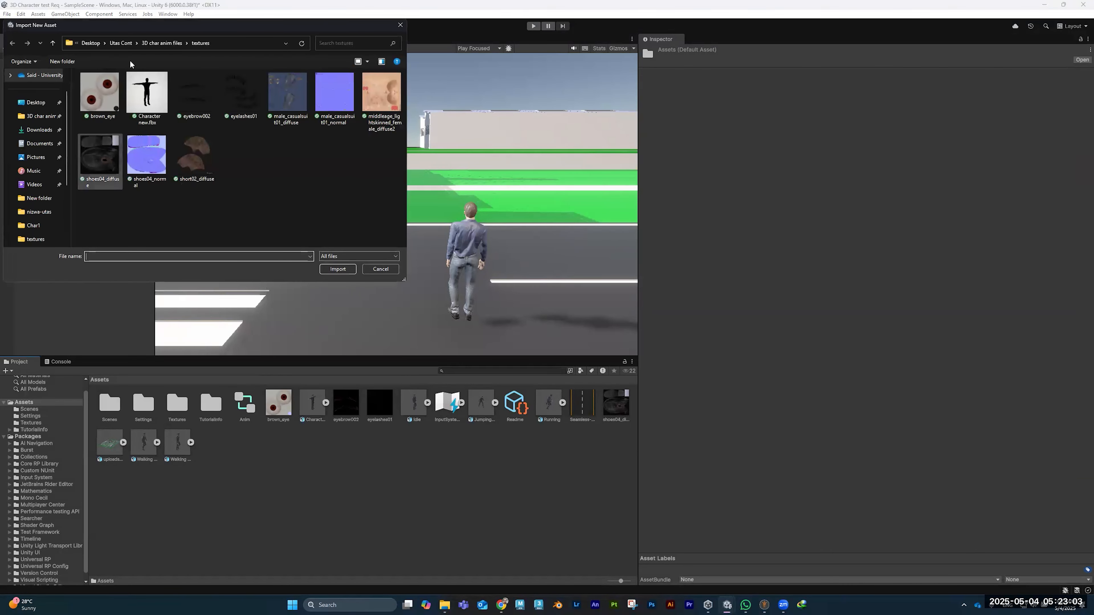
{"action": "left_click", "coordinate": [161, 42]}
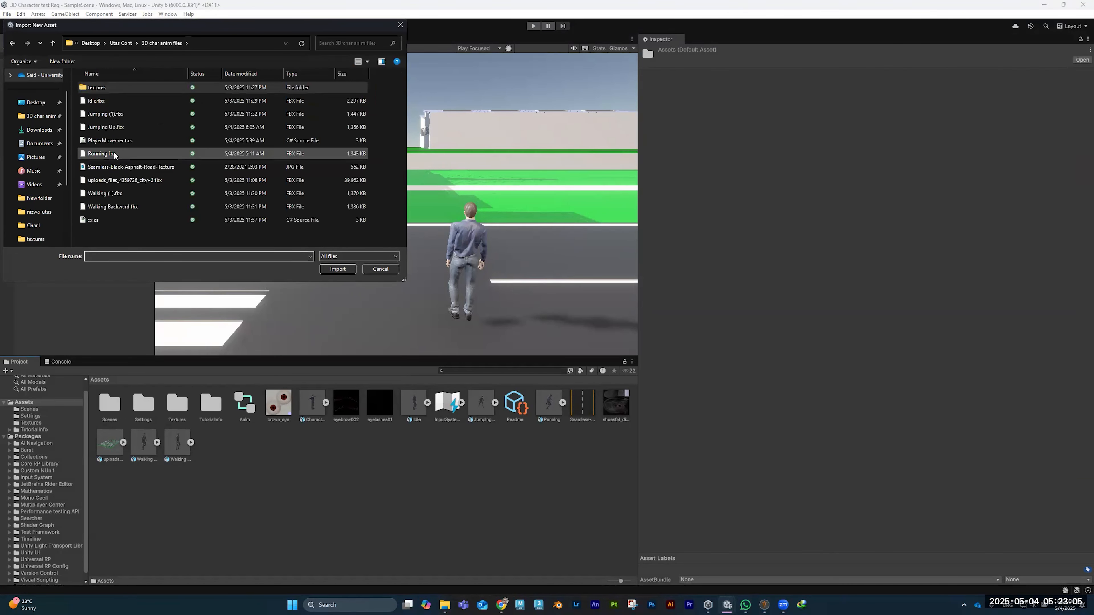
{"action": "double_click", "coordinate": [111, 139]}
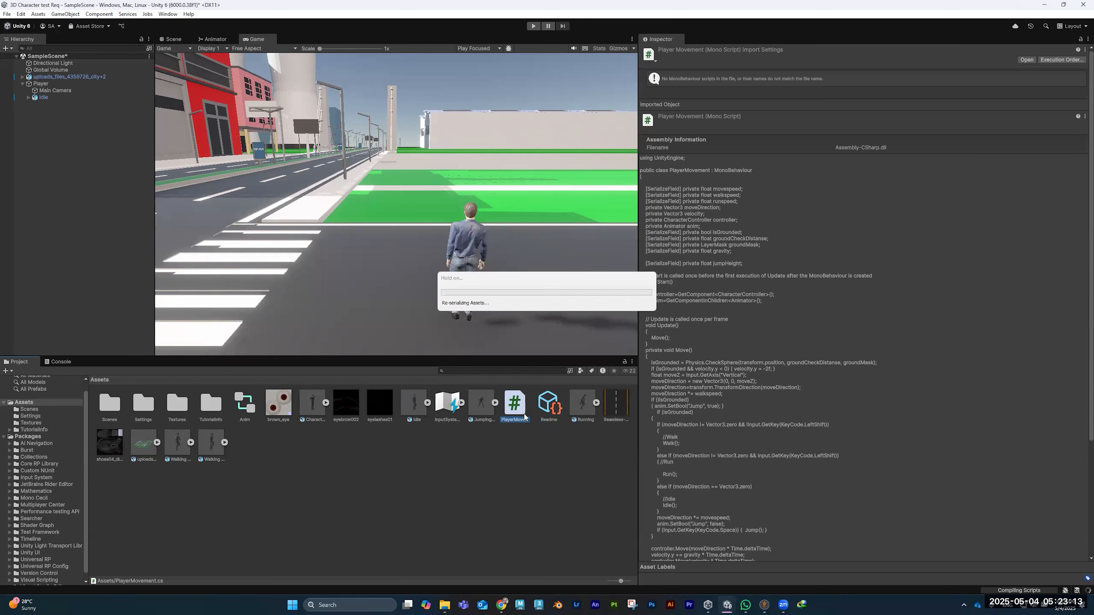
Step: Remove the missing script component from Player and attach the PlayerMovement script instead
{"action": "left_click_drag", "start_coordinate": [506, 404], "coordinate": [41, 84]}
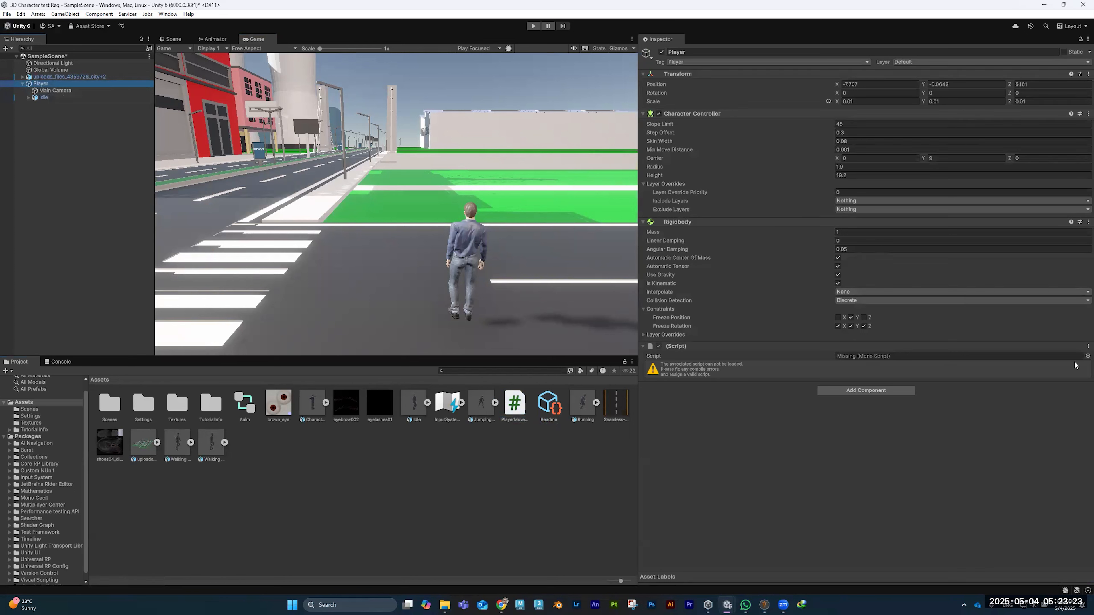
{"action": "left_click", "coordinate": [1072, 346]}
{"action": "left_click", "coordinate": [1088, 346]}
{"action": "left_click", "coordinate": [1068, 367]}
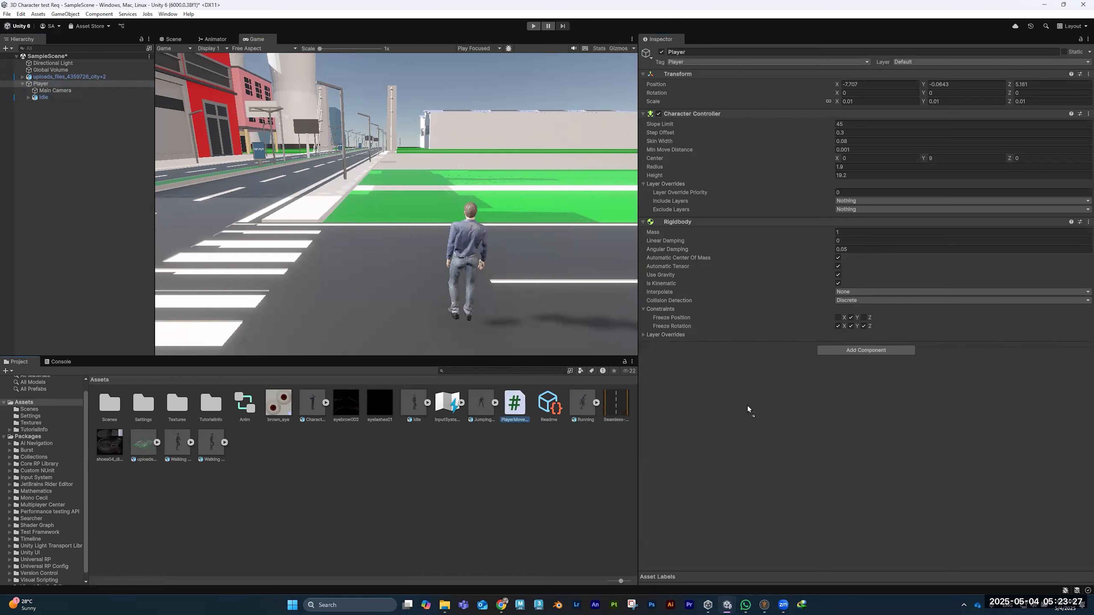
{"action": "left_click_drag", "start_coordinate": [748, 409], "coordinate": [749, 408]}
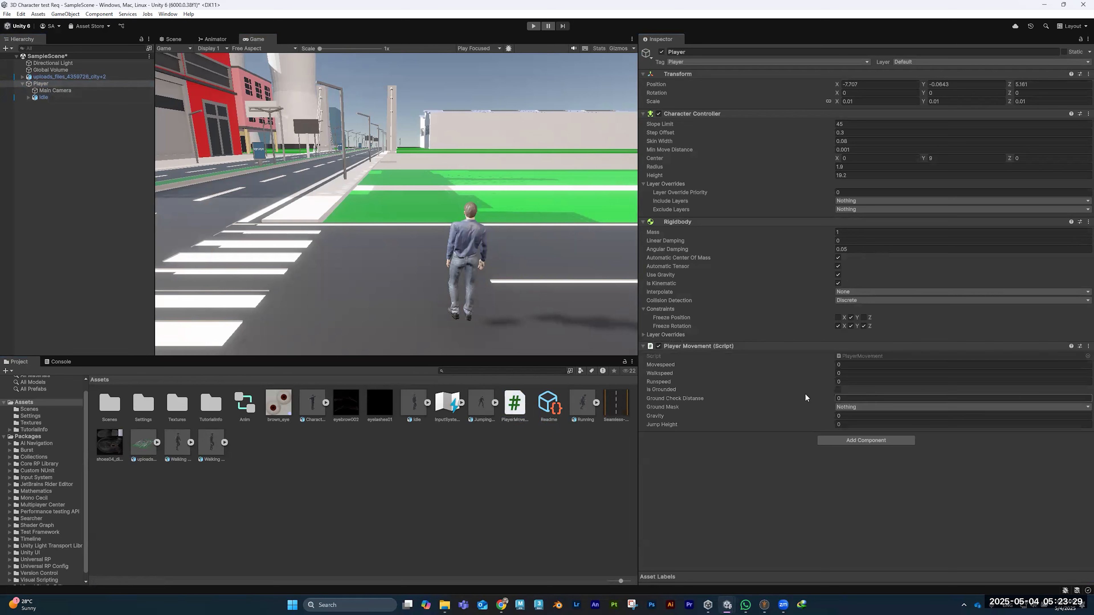
Step: In Player's movement script, set Walkspeed to 3, Runspeed to 6 and Movespeed to 1
{"action": "left_click", "coordinate": [847, 363]}
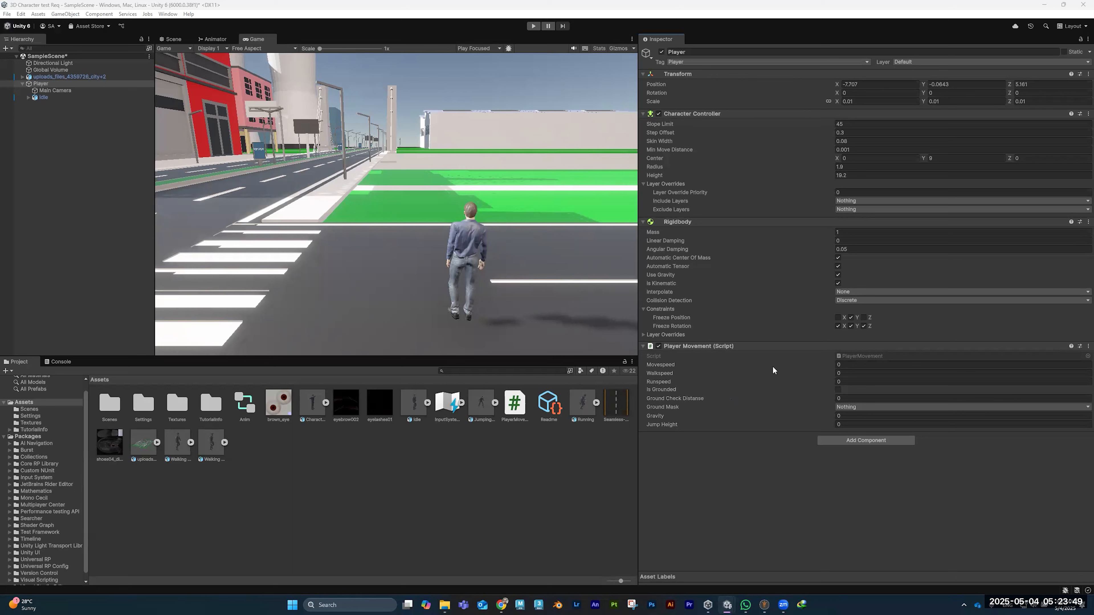
{"action": "left_click", "coordinate": [847, 373]}
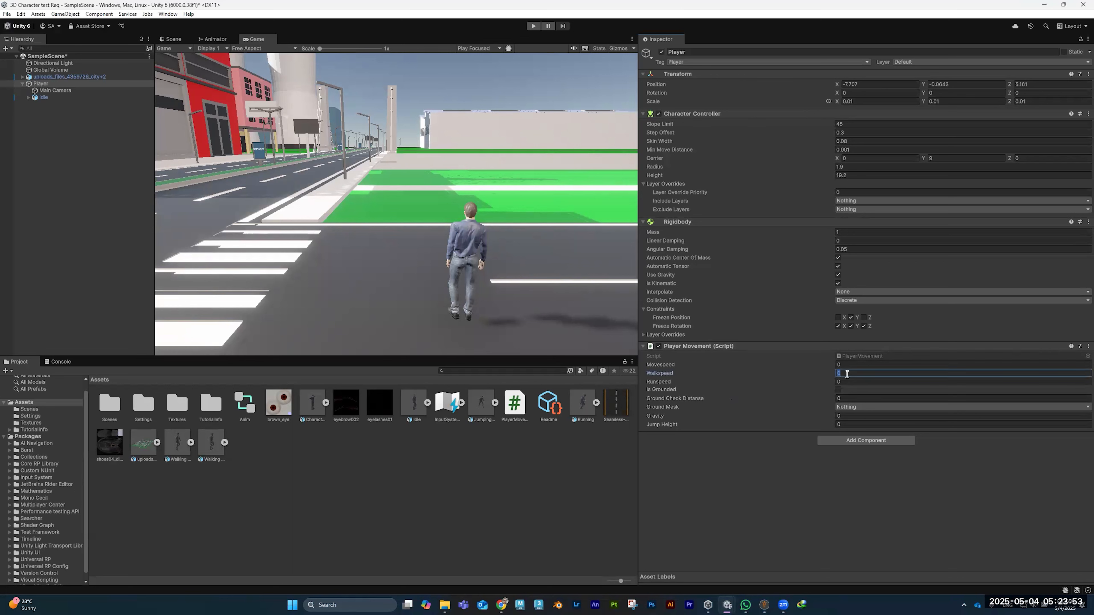
{"action": "left_click", "coordinate": [862, 380]}
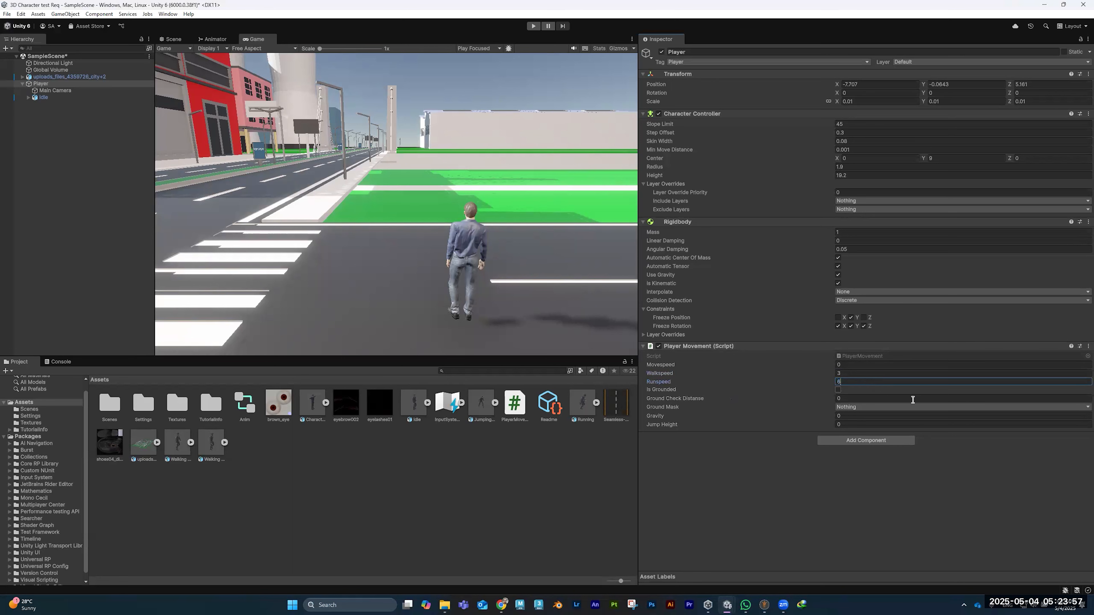
{"action": "type", "text": "6"}
{"action": "left_click", "coordinate": [878, 366]}
{"action": "type", "text": "1"}
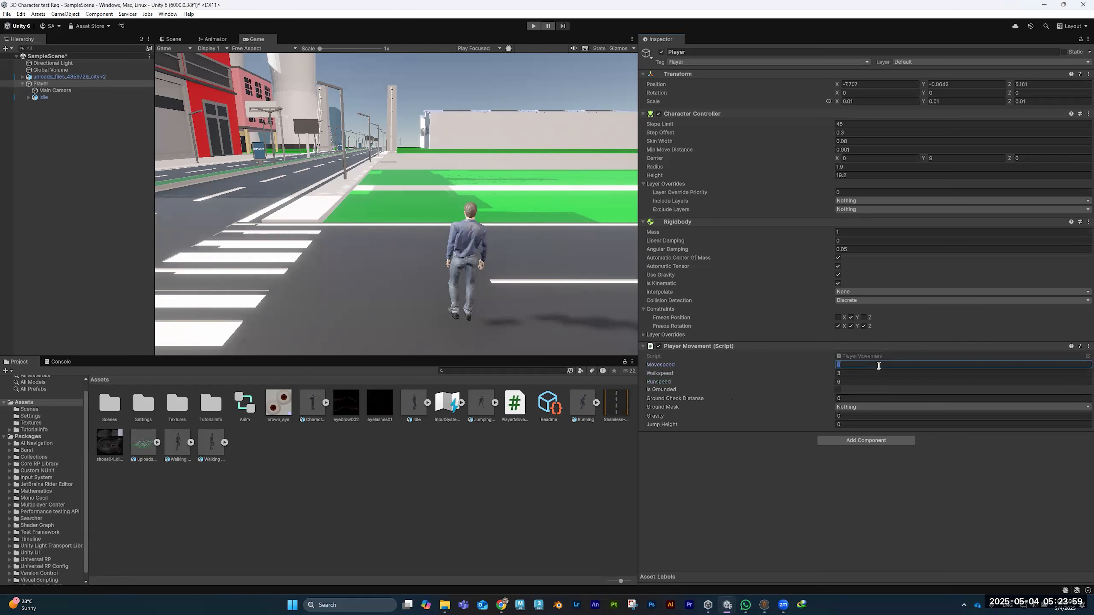
{"action": "left_click", "coordinate": [879, 381]}
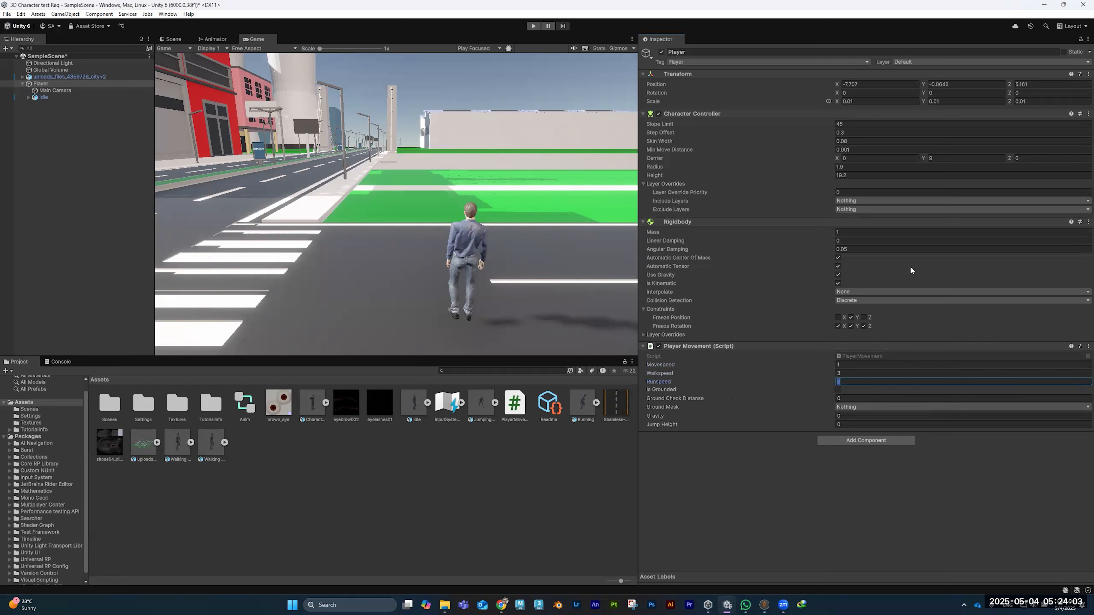
Step: Starting from the city model's layer setting, add a new layer named Gr as User Layer 3
{"action": "left_click", "coordinate": [80, 77]}
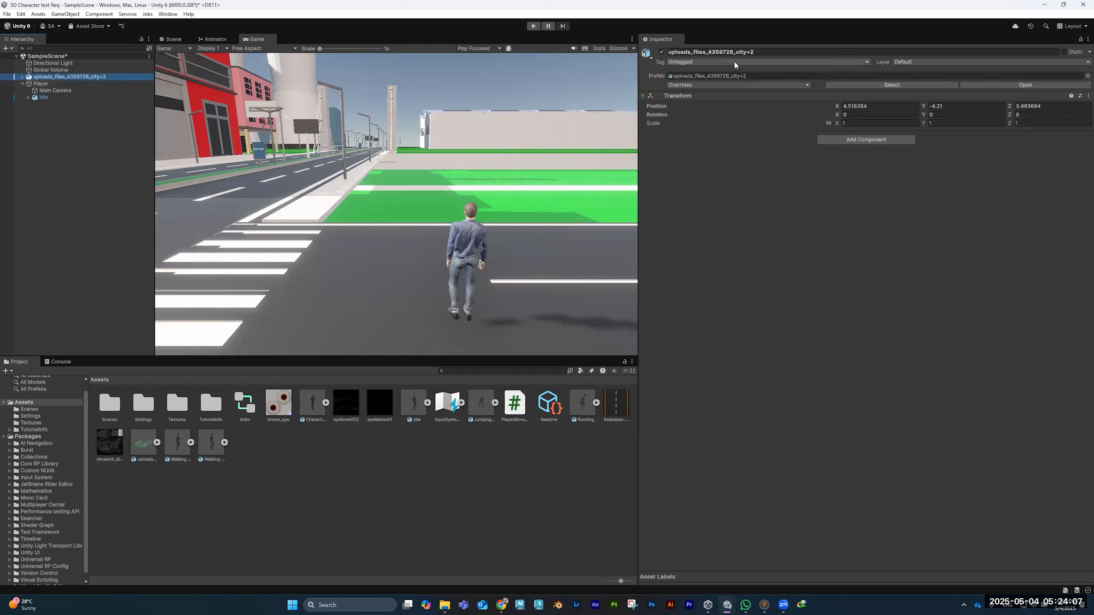
{"action": "left_click", "coordinate": [735, 62]}
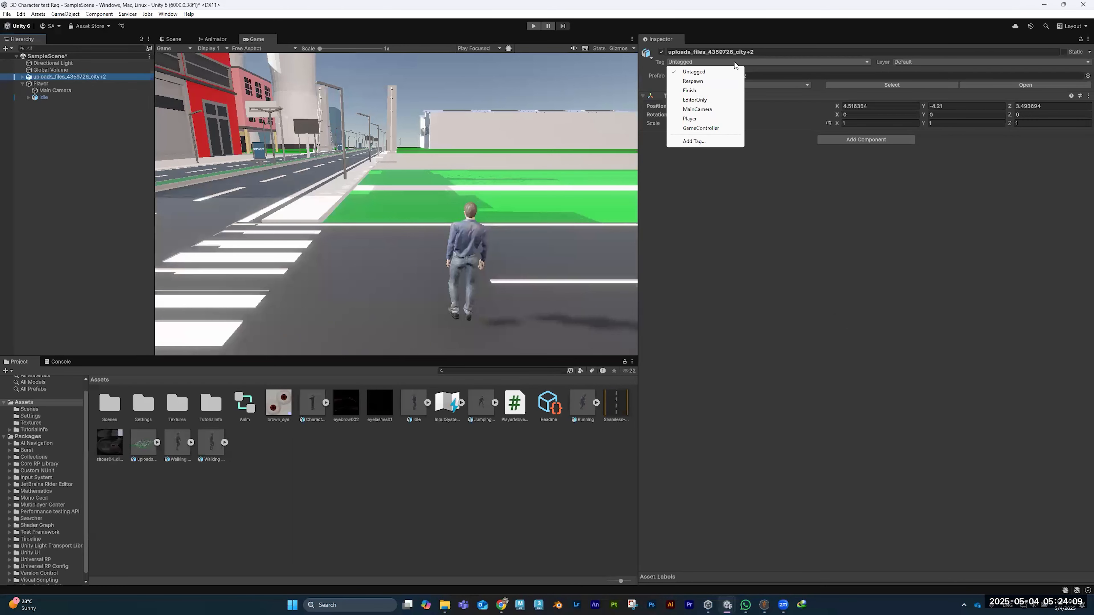
{"action": "left_click", "coordinate": [960, 62]}
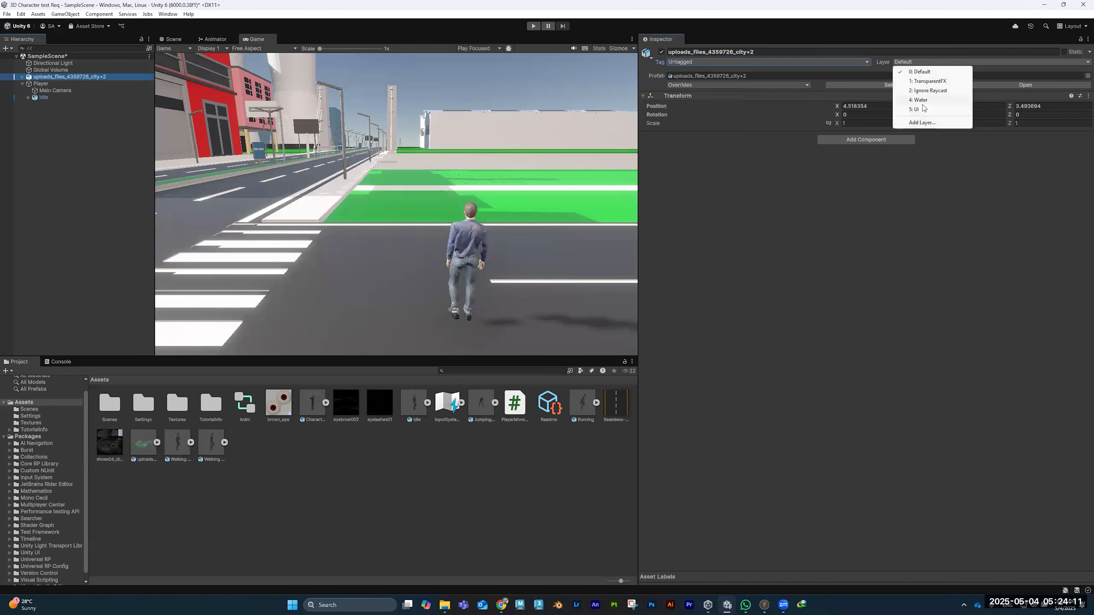
{"action": "left_click", "coordinate": [922, 122]}
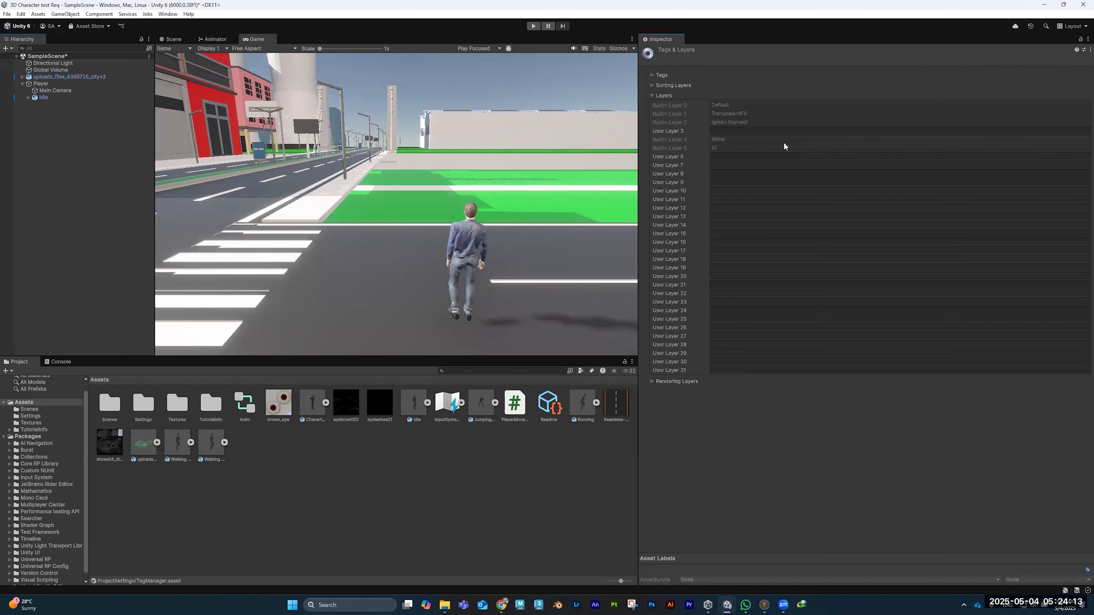
{"action": "left_click", "coordinate": [751, 131]}
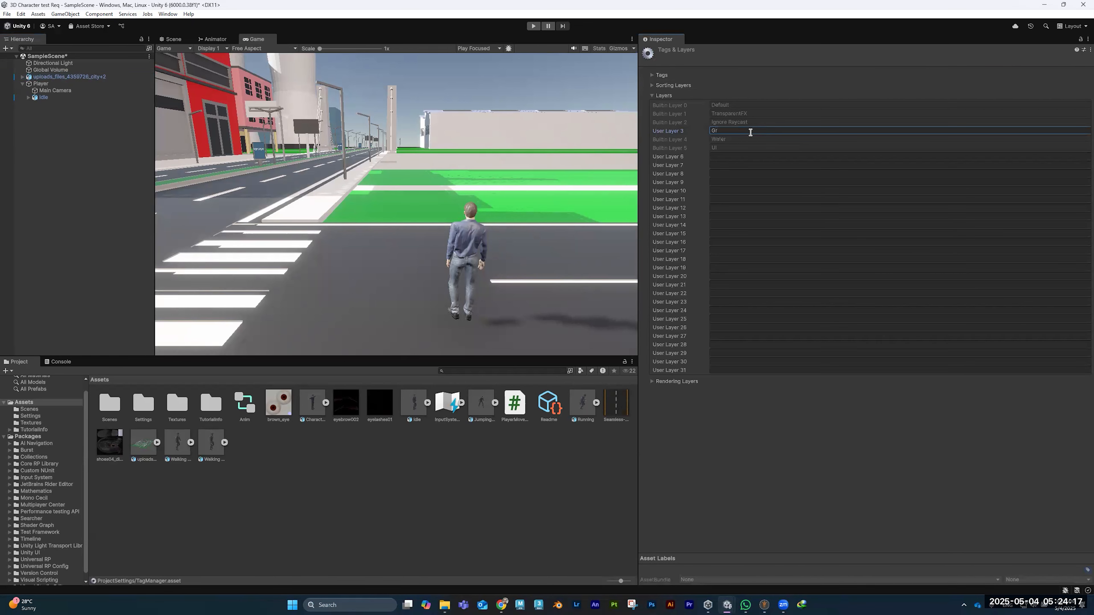
Step: Assign the Gr layer to the city model and all its child objects
{"action": "left_click", "coordinate": [49, 76]}
{"action": "left_click", "coordinate": [940, 61]}
{"action": "left_click", "coordinate": [914, 100]}
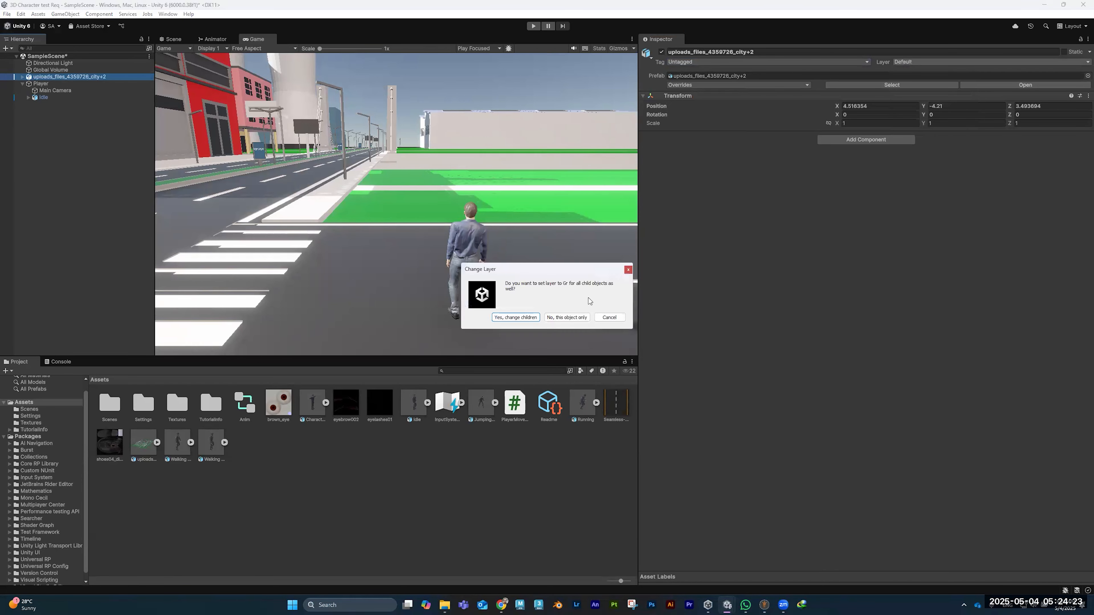
{"action": "left_click", "coordinate": [511, 318]}
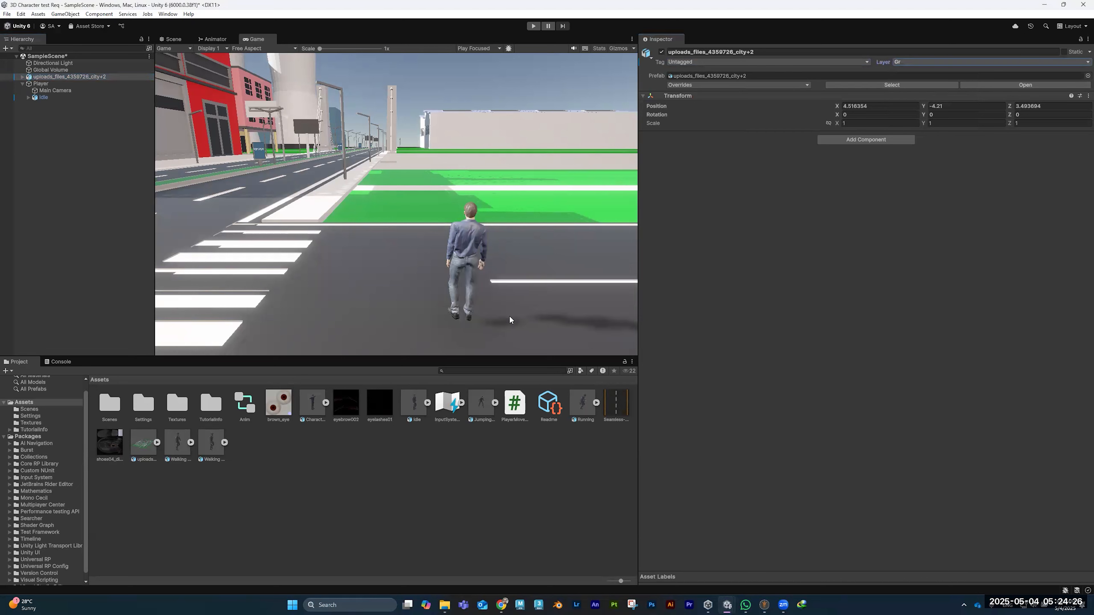
Step: In Player's movement script, set Ground Mask to Gr, Ground Check Distance to 0.15, Gravity to -9.81 and Jump Height to 1
{"action": "left_click", "coordinate": [51, 83]}
{"action": "left_click", "coordinate": [844, 407]}
{"action": "left_click", "coordinate": [855, 464]}
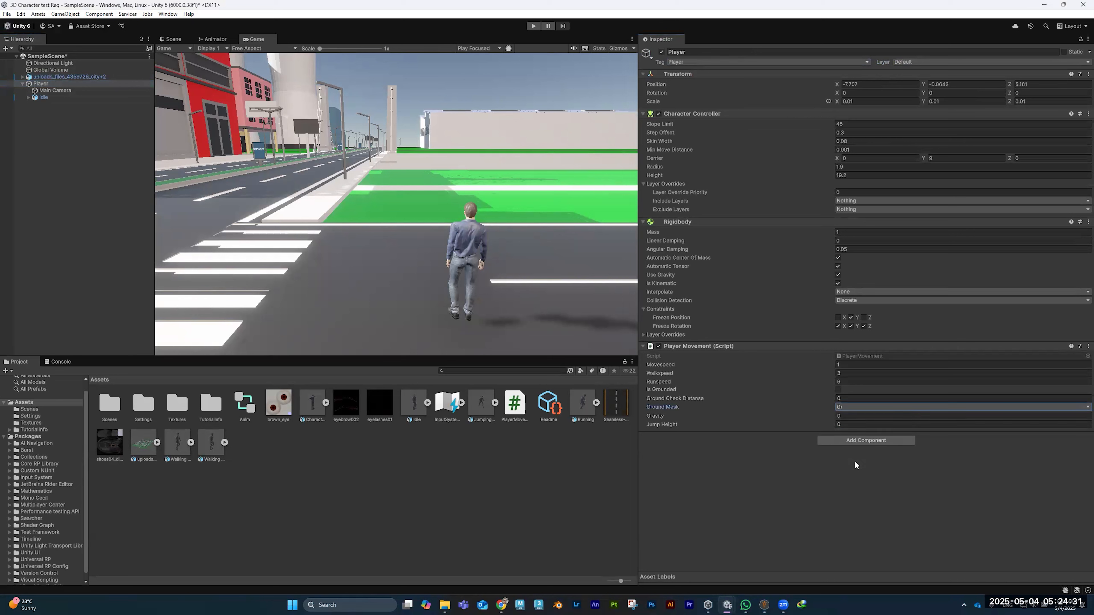
{"action": "left_click", "coordinate": [855, 399]}
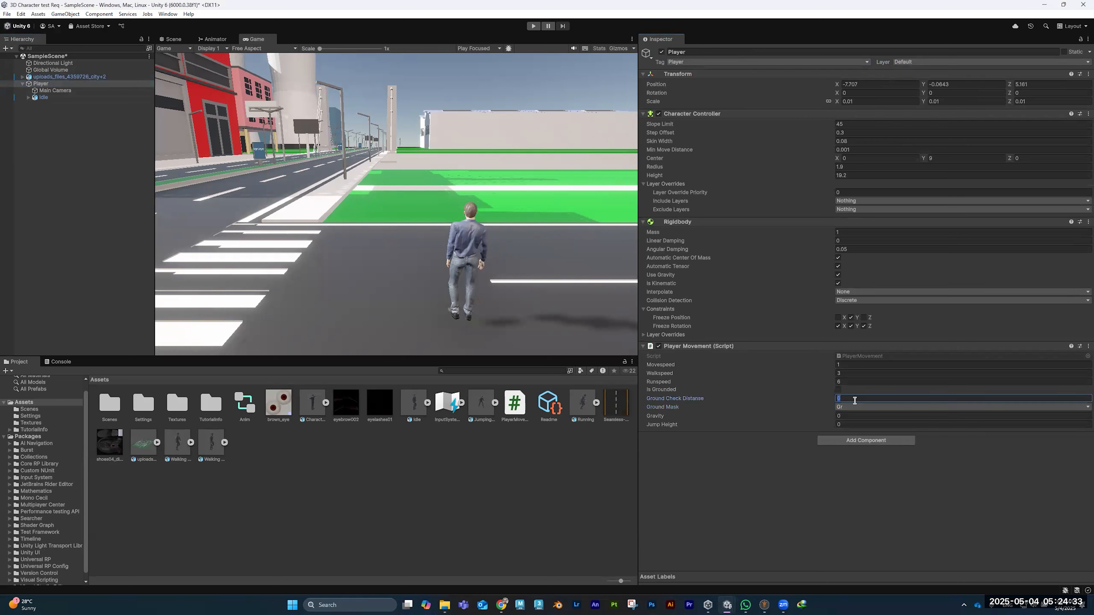
{"action": "type", "text": ".15"}
{"action": "left_click", "coordinate": [853, 416]}
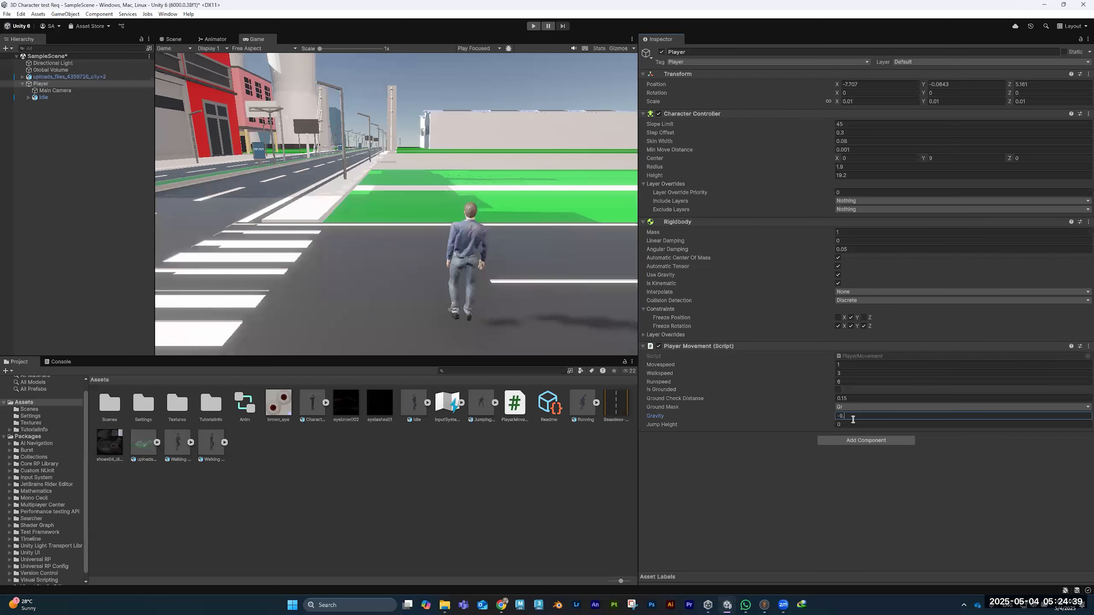
{"action": "left_click", "coordinate": [839, 425]}
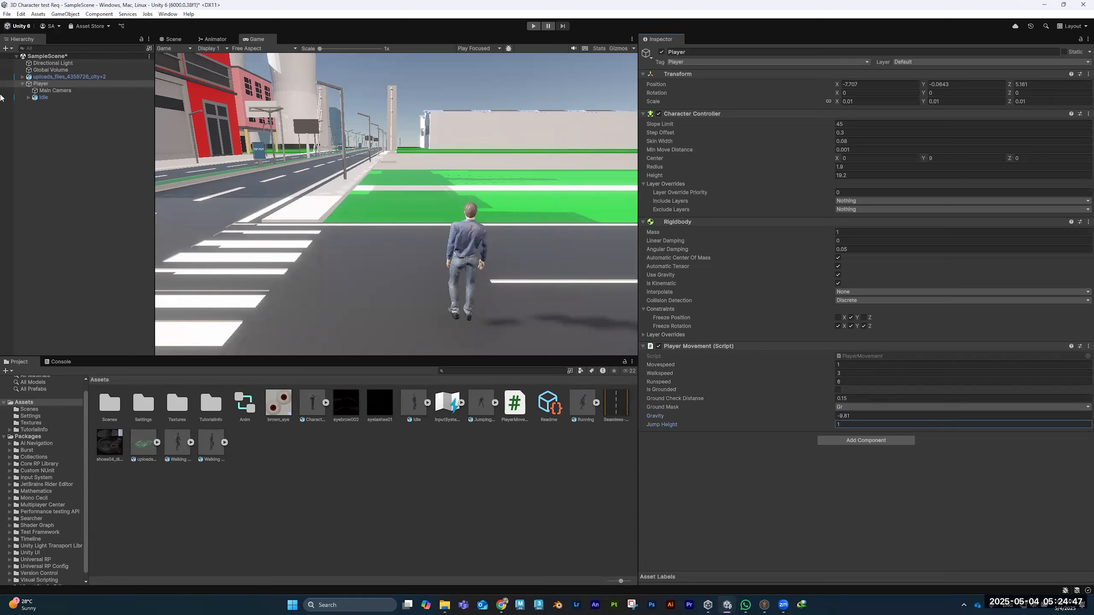
Step: Import the CameraController script into the project's Assets and attach it to Main Camera
{"action": "left_click", "coordinate": [51, 91]}
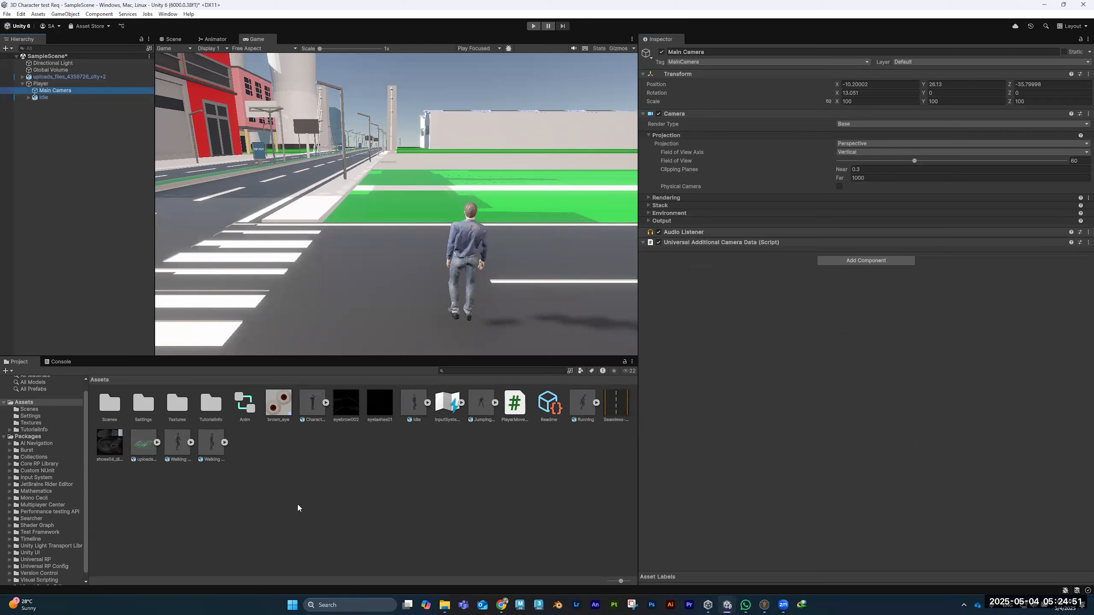
{"action": "right_click", "coordinate": [380, 471]}
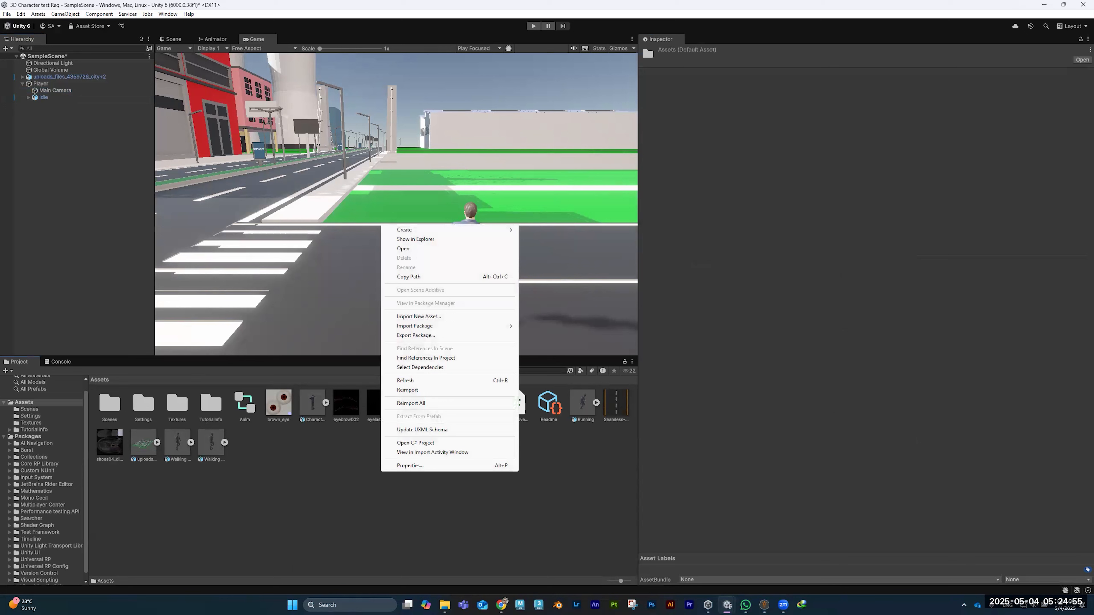
{"action": "left_click", "coordinate": [418, 317]}
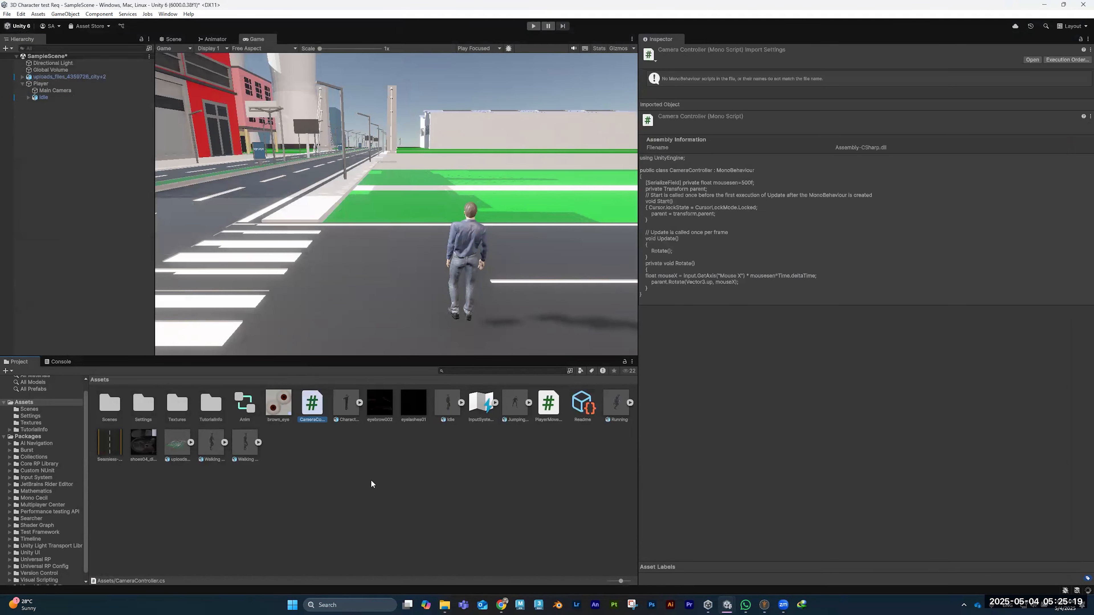
{"action": "left_click_drag", "start_coordinate": [313, 408], "coordinate": [147, 141]}
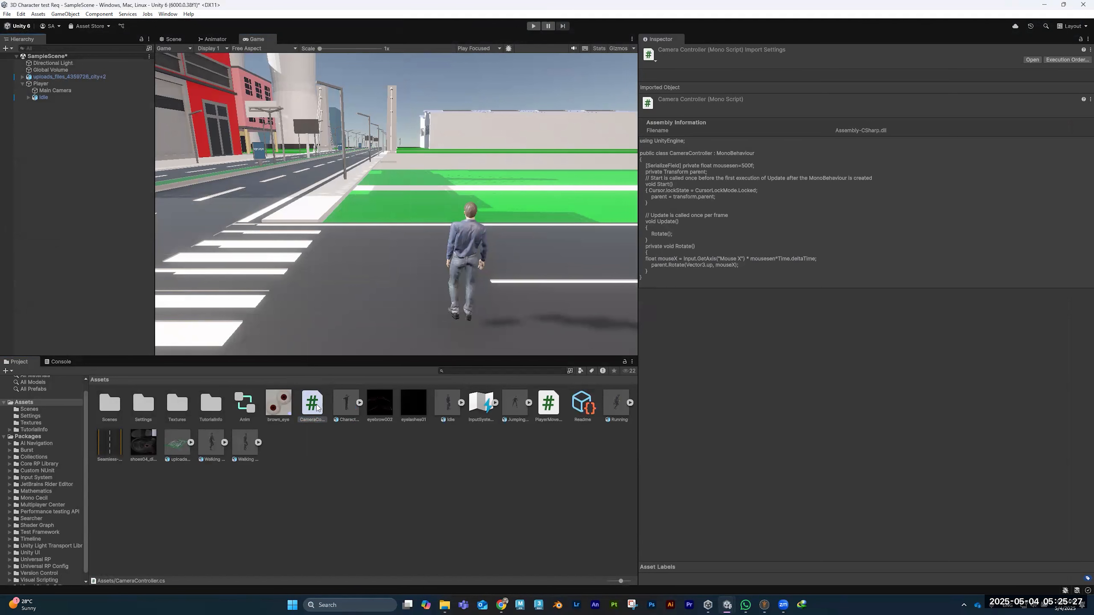
{"action": "left_click", "coordinate": [56, 90]}
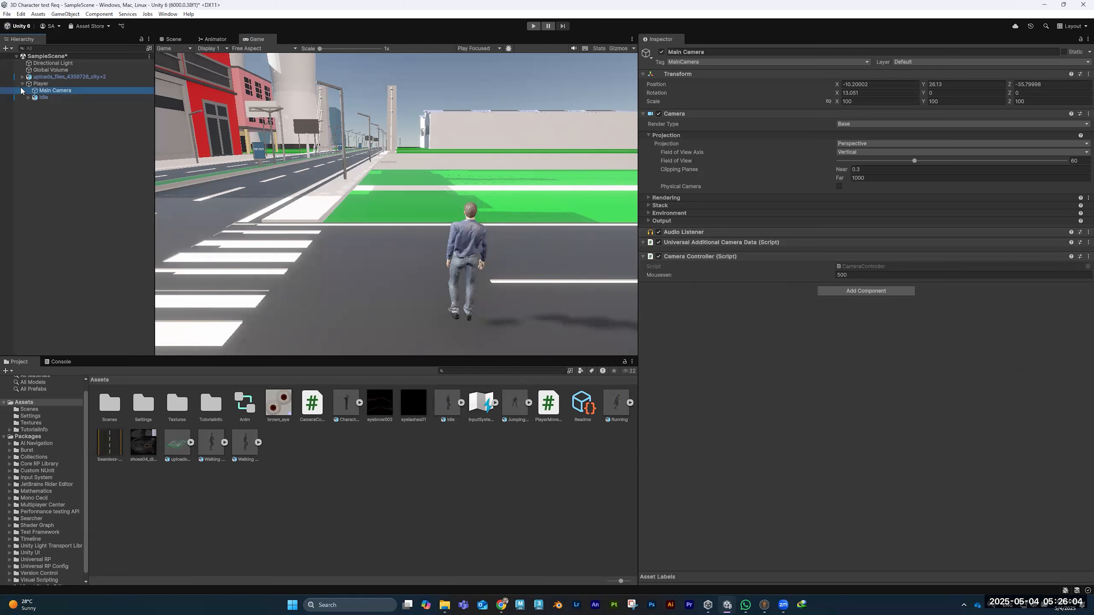
Step: Run the scene with Player selected and walk the character forward to test the movement and the camera rotation
{"action": "left_click", "coordinate": [41, 84]}
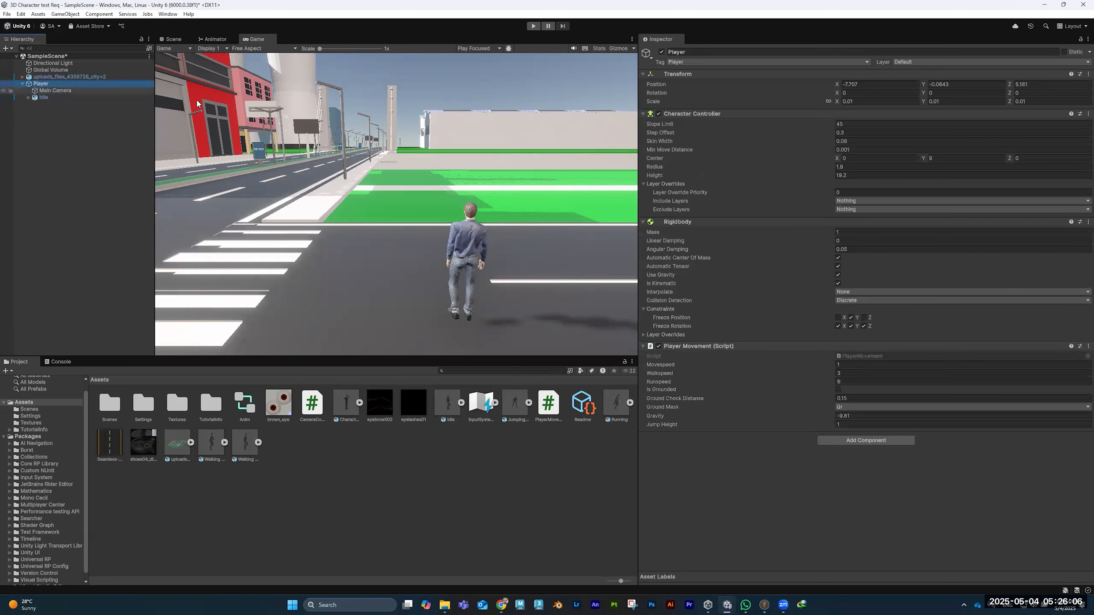
{"action": "left_click", "coordinate": [533, 26]}
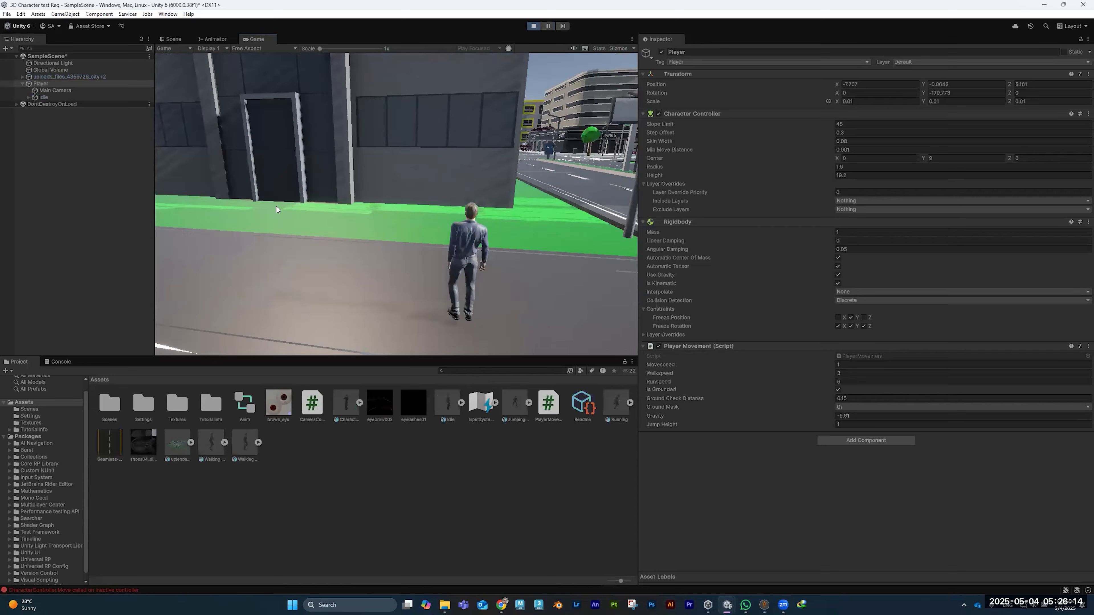
{"action": "key", "text": "w"}
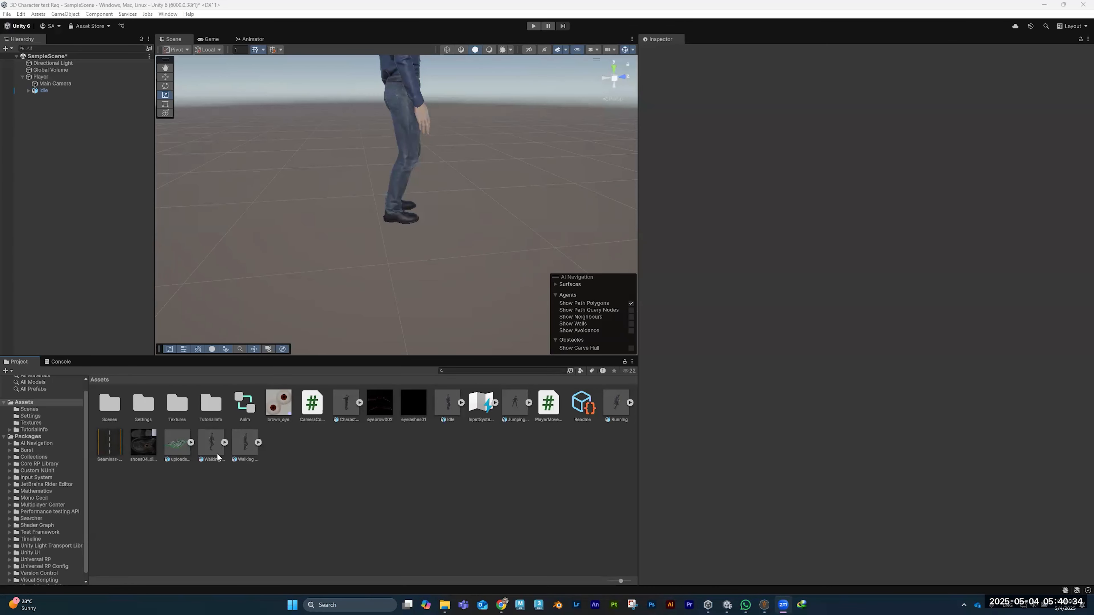
Step: Add the uploads_files_4359726_city+2 model from Assets to the scene around the character
{"action": "left_click", "coordinate": [175, 446]}
{"action": "left_click_drag", "start_coordinate": [335, 231], "coordinate": [333, 232]}
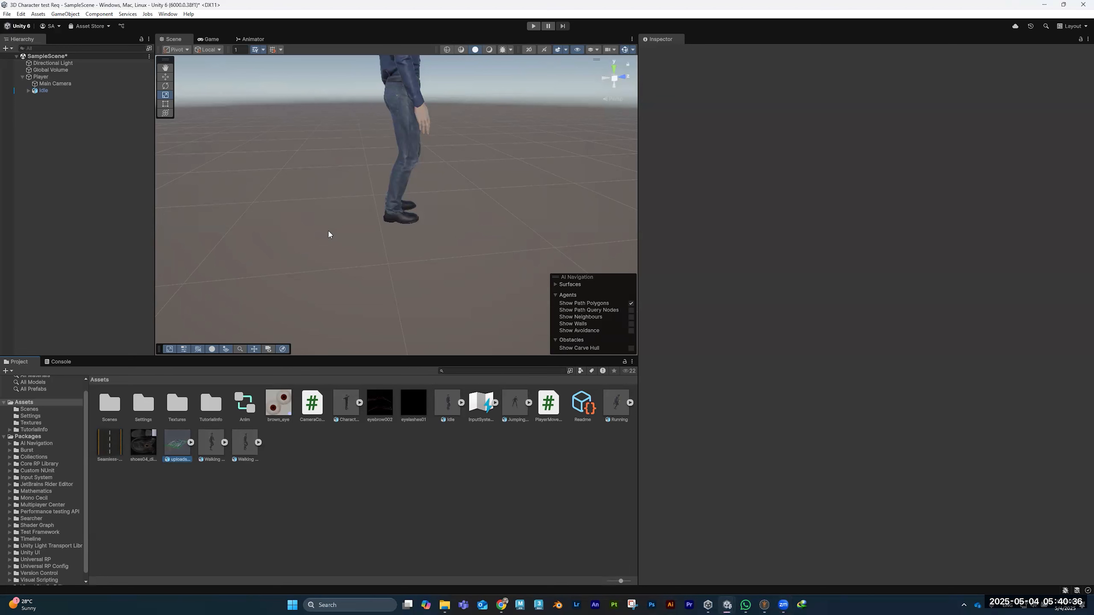
{"action": "scroll", "coordinate": [278, 202], "scroll_direction": "down", "scroll_amount": 3}
{"action": "scroll", "coordinate": [289, 222], "scroll_direction": "down", "scroll_amount": 5}
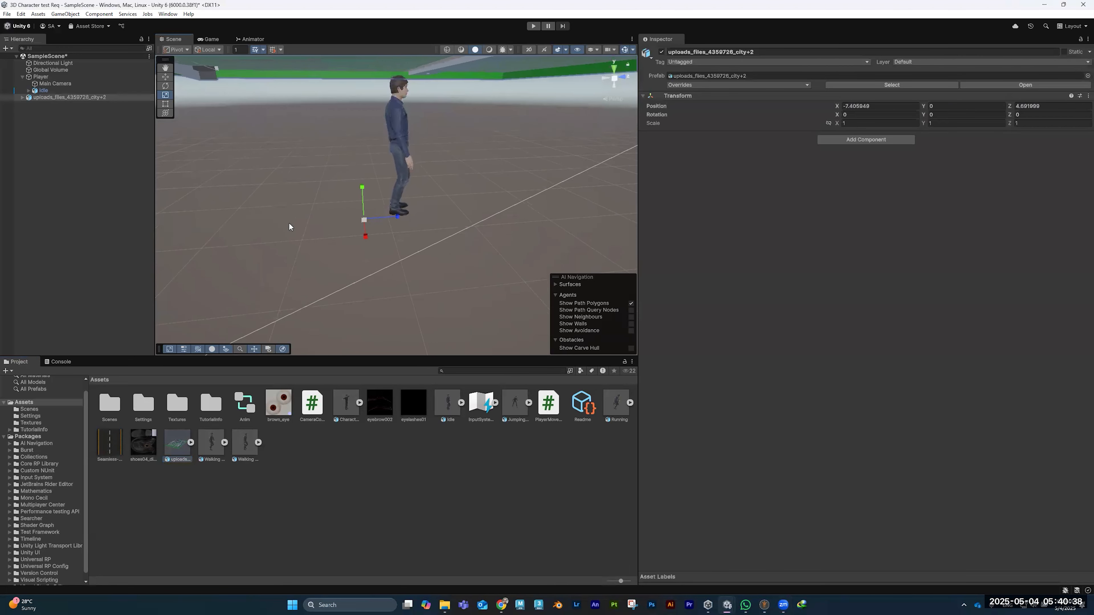
{"action": "scroll", "coordinate": [291, 238], "scroll_direction": "down", "scroll_amount": 5}
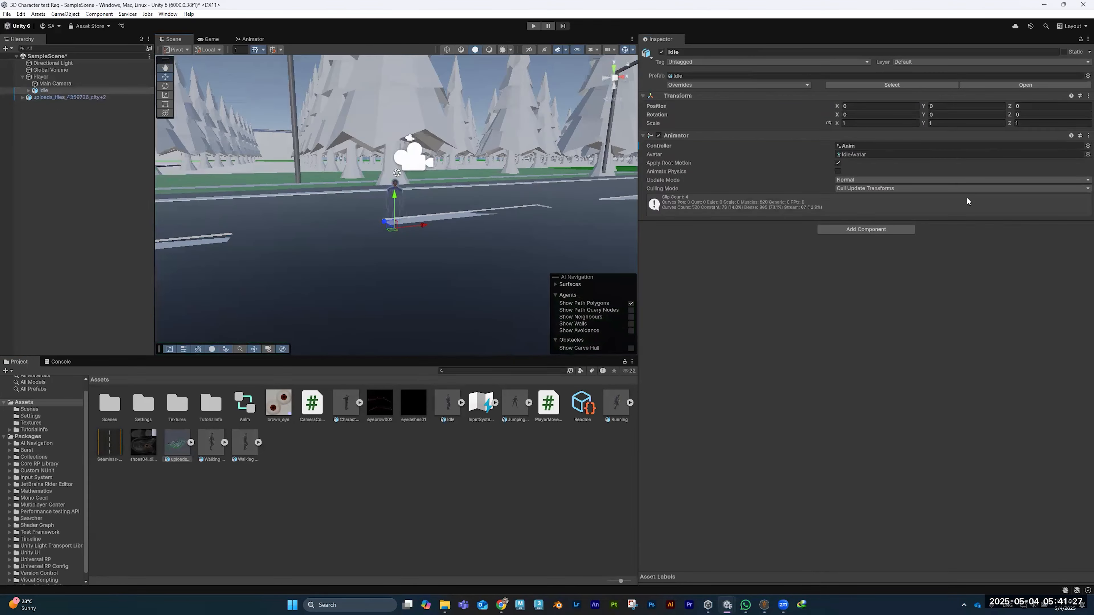
Step: Place the city model at X 0.7, Y -33.5, Z 35.7 with a uniform scale of 8
{"action": "left_click", "coordinate": [69, 97]}
{"action": "scroll", "coordinate": [464, 184], "scroll_direction": "down", "scroll_amount": 3}
{"action": "left_click_drag", "start_coordinate": [465, 184], "coordinate": [1000, 228], "text": "alt"}
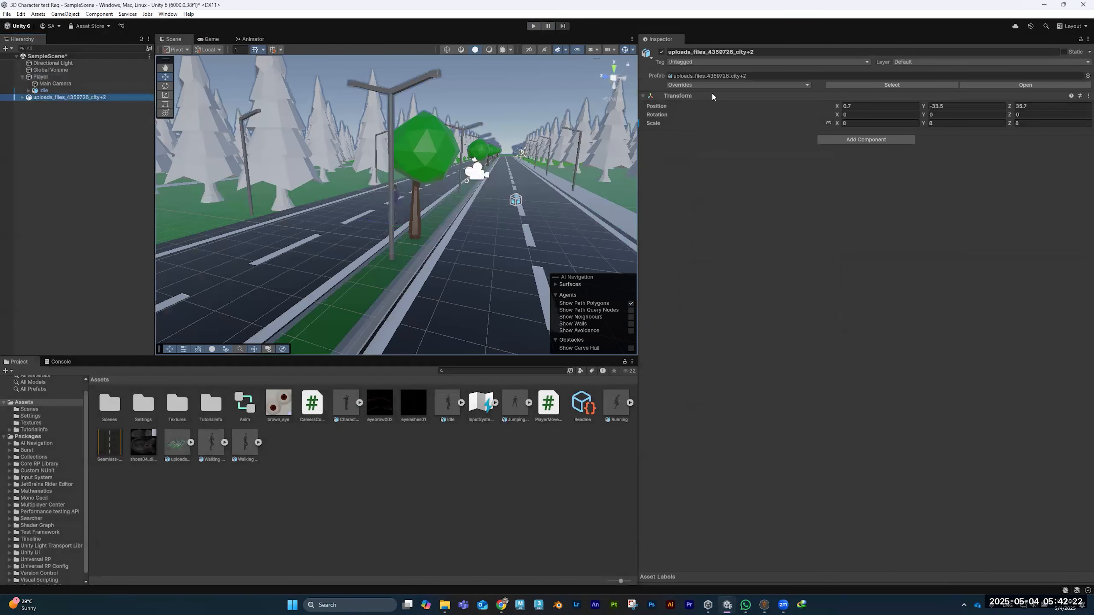
Step: Assign the existing Gr layer to the city model, including all its child objects
{"action": "left_click", "coordinate": [939, 66]}
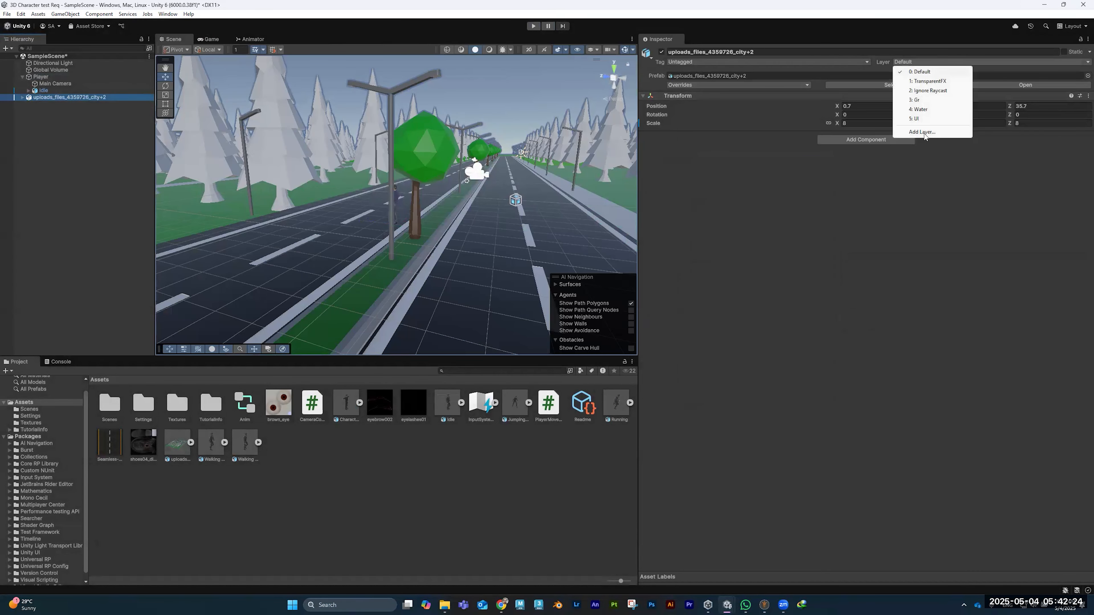
{"action": "left_click", "coordinate": [934, 101]}
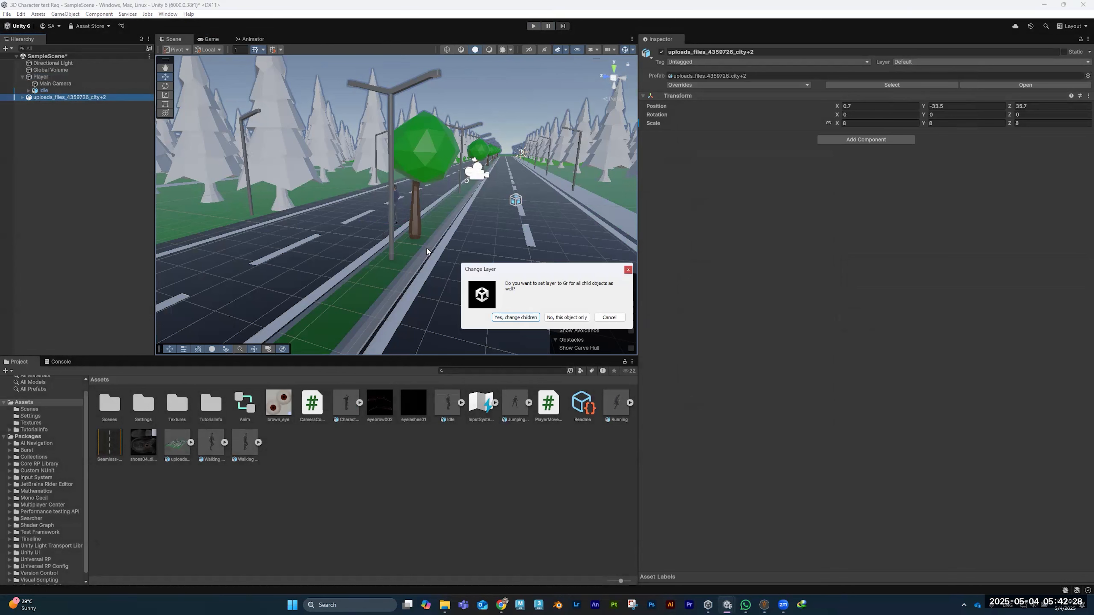
{"action": "left_click", "coordinate": [516, 318]}
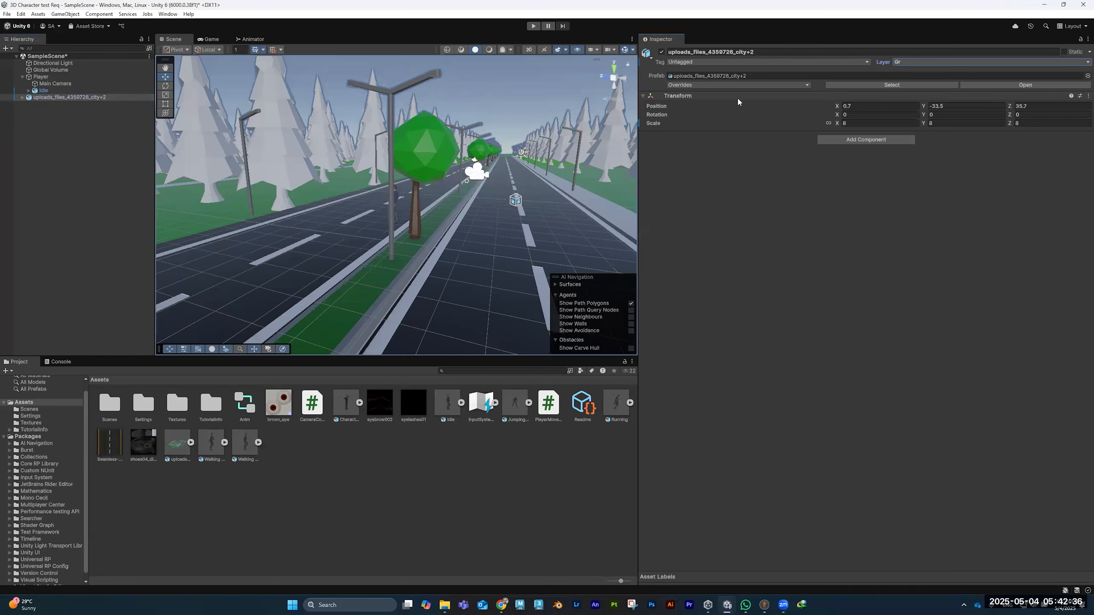
Step: Run the game and move the character forward along the city road to test walking and running
{"action": "left_click", "coordinate": [534, 26]}
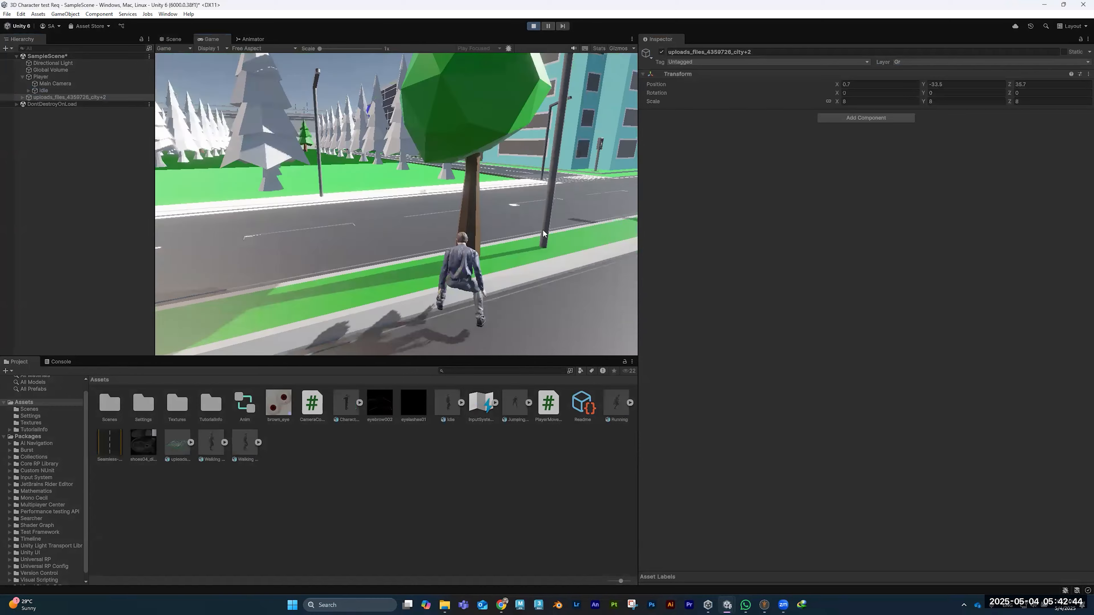
{"action": "key", "text": "w"}
{"action": "key", "text": "w"}
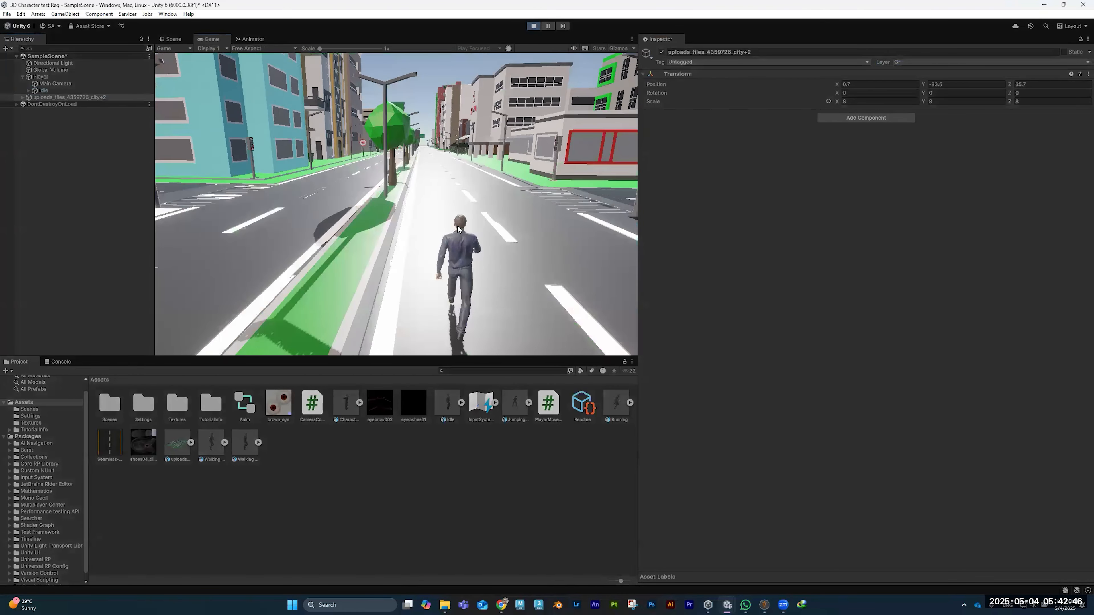
{"action": "key", "text": "w"}
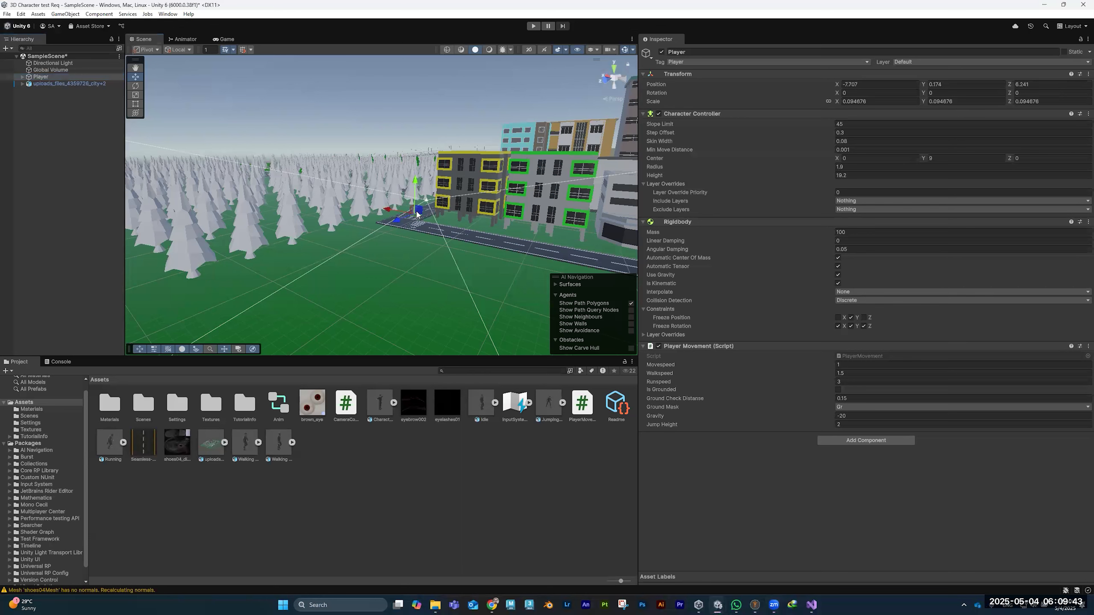
Step: Examine Player's movement script values and Rigidbody layer overrides, then the city model's layer and transform
{"action": "key", "text": "f"}
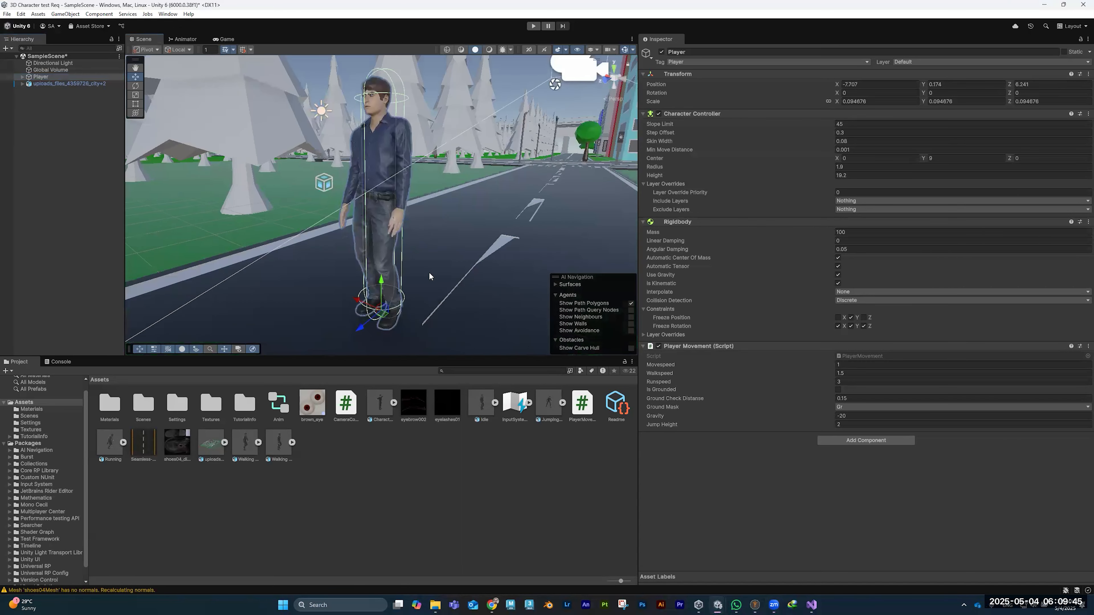
{"action": "left_click", "coordinate": [840, 365]}
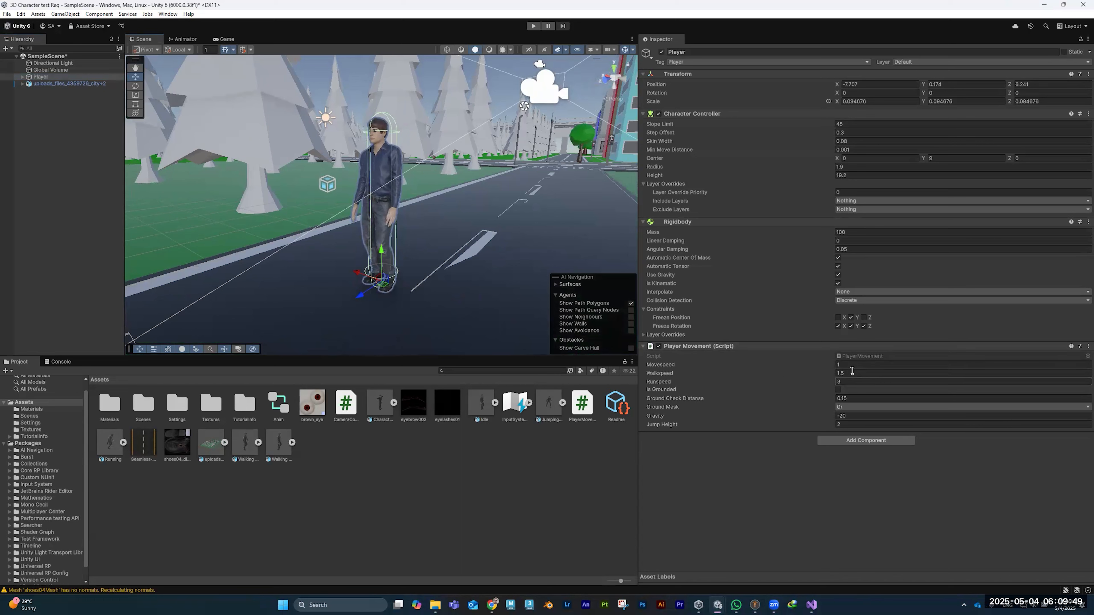
{"action": "right_click", "coordinate": [1081, 346]}
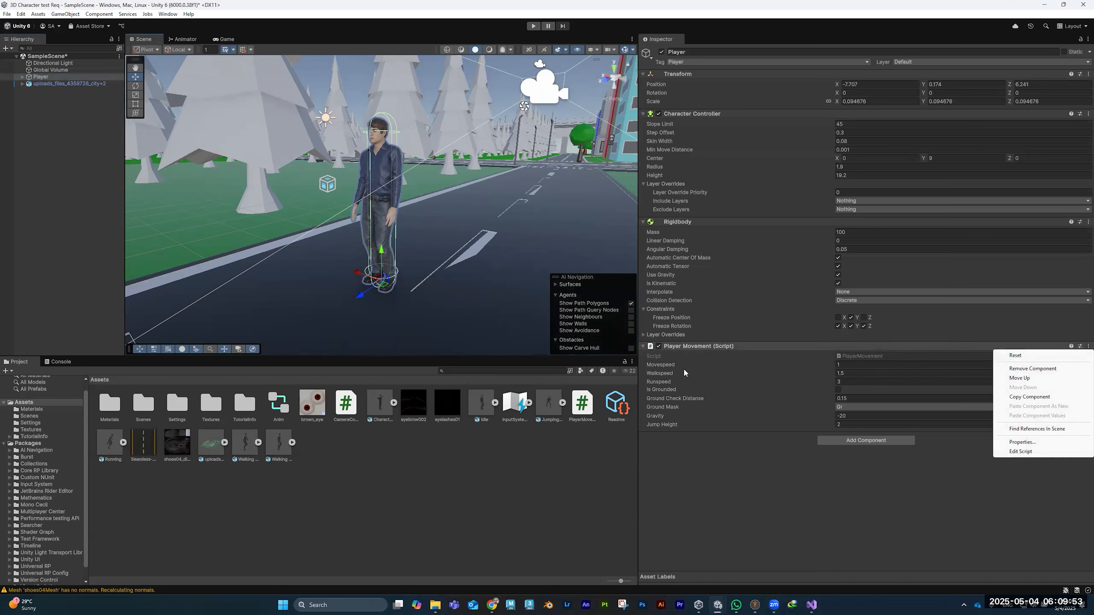
{"action": "left_click", "coordinate": [685, 335]}
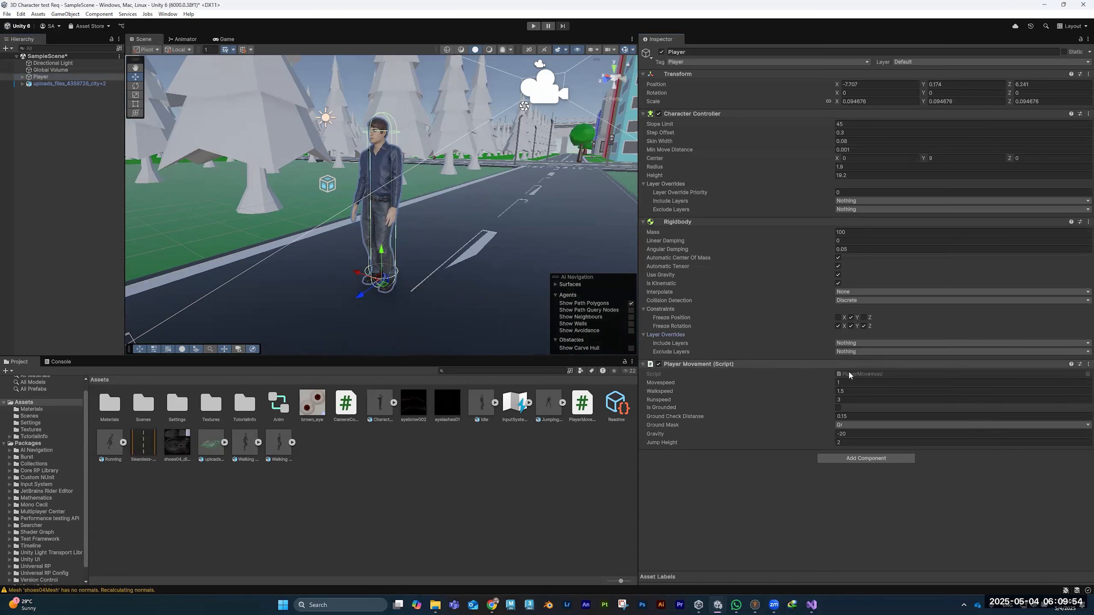
{"action": "left_click", "coordinate": [847, 391]}
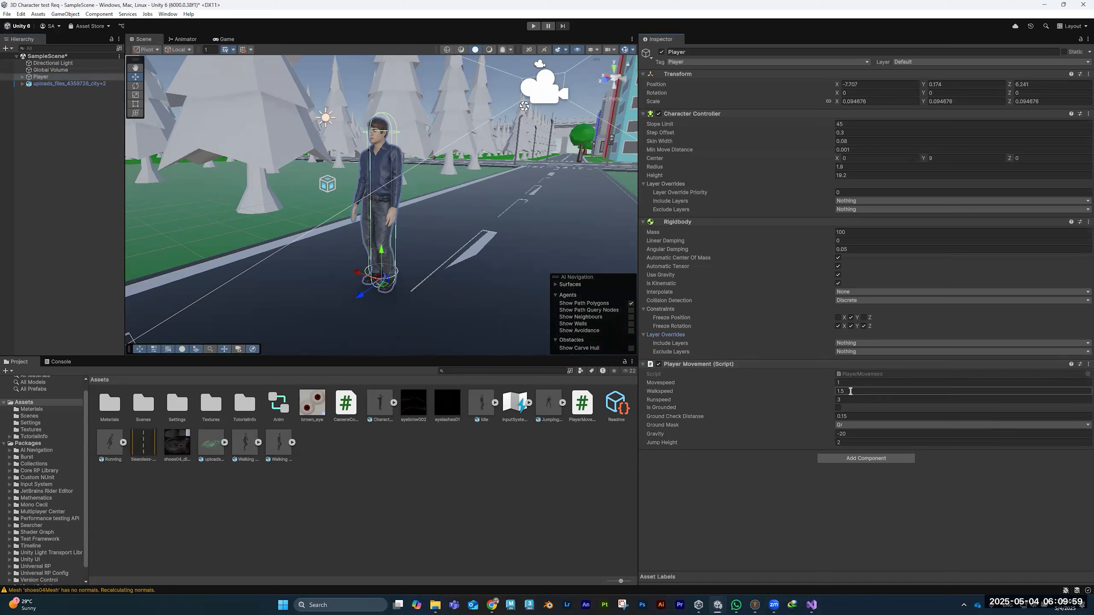
{"action": "left_click", "coordinate": [843, 417]}
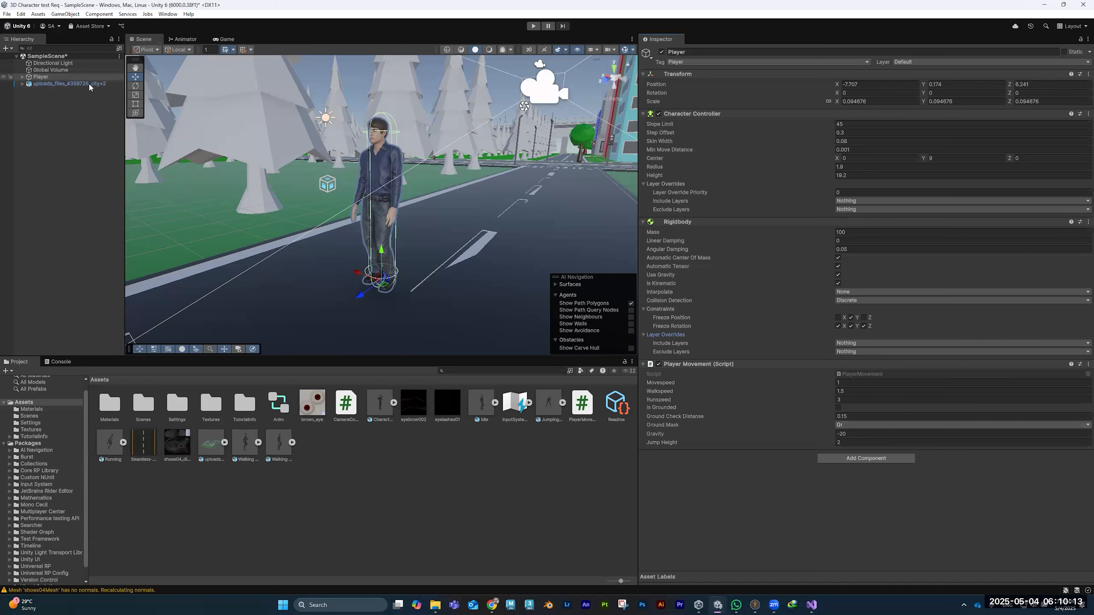
{"action": "left_click", "coordinate": [69, 83]}
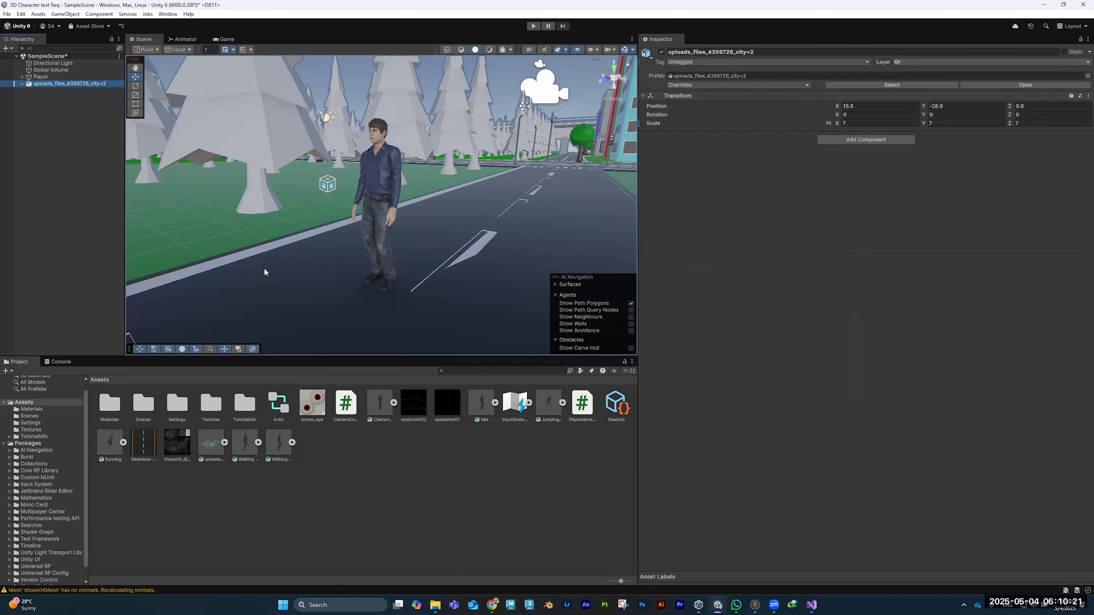
{"action": "left_click", "coordinate": [58, 78]}
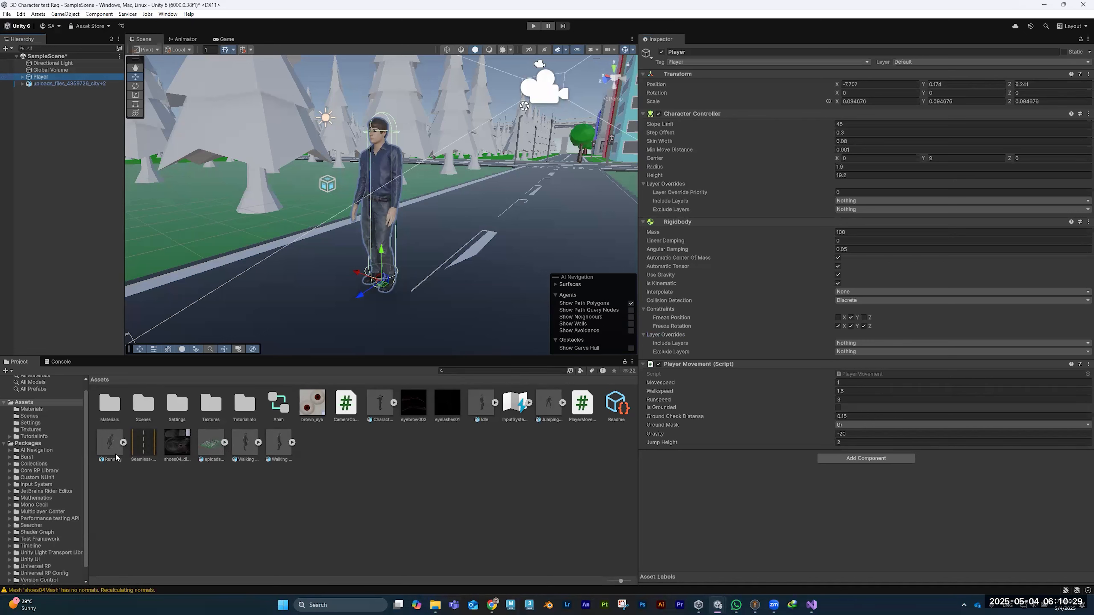
Step: Enable Bake Into Pose for Root Transform Position (Y) on the Jumping Up model's Jump clip and save the import settings
{"action": "left_click", "coordinate": [547, 405]}
{"action": "scroll", "coordinate": [815, 221], "scroll_direction": "down", "scroll_amount": 4}
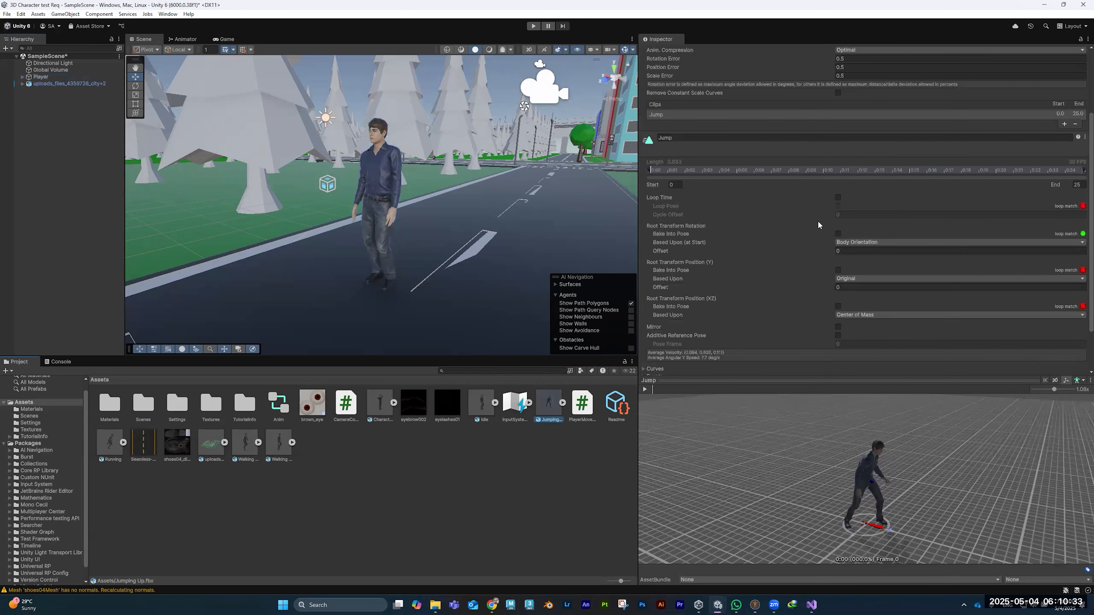
{"action": "scroll", "coordinate": [818, 220], "scroll_direction": "up", "scroll_amount": 4}
{"action": "scroll", "coordinate": [797, 298], "scroll_direction": "down", "scroll_amount": 5}
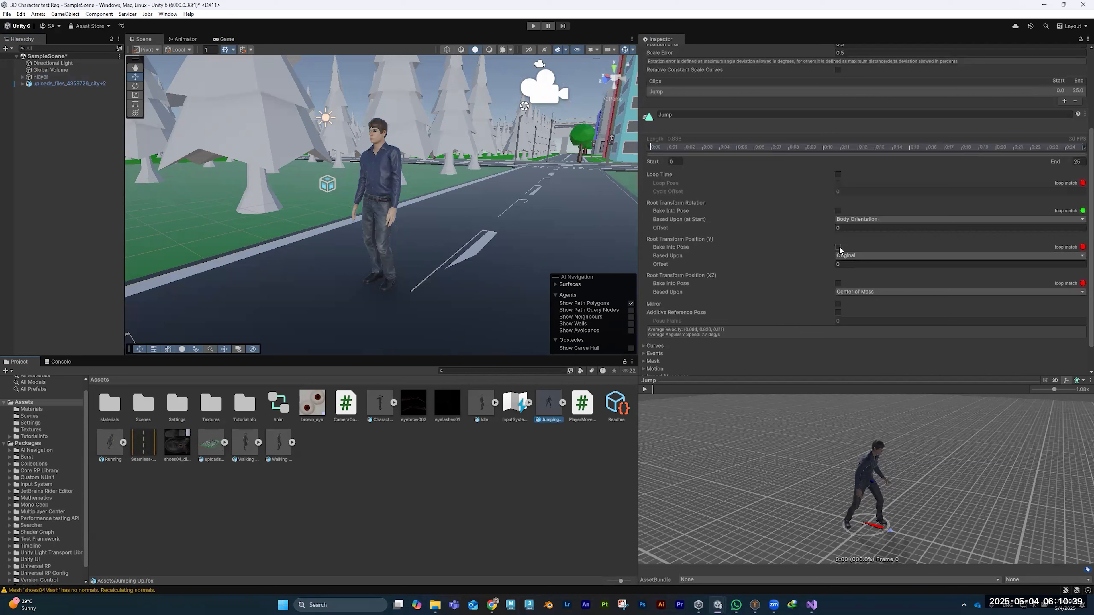
{"action": "left_click", "coordinate": [646, 390]}
{"action": "left_click", "coordinate": [646, 389]}
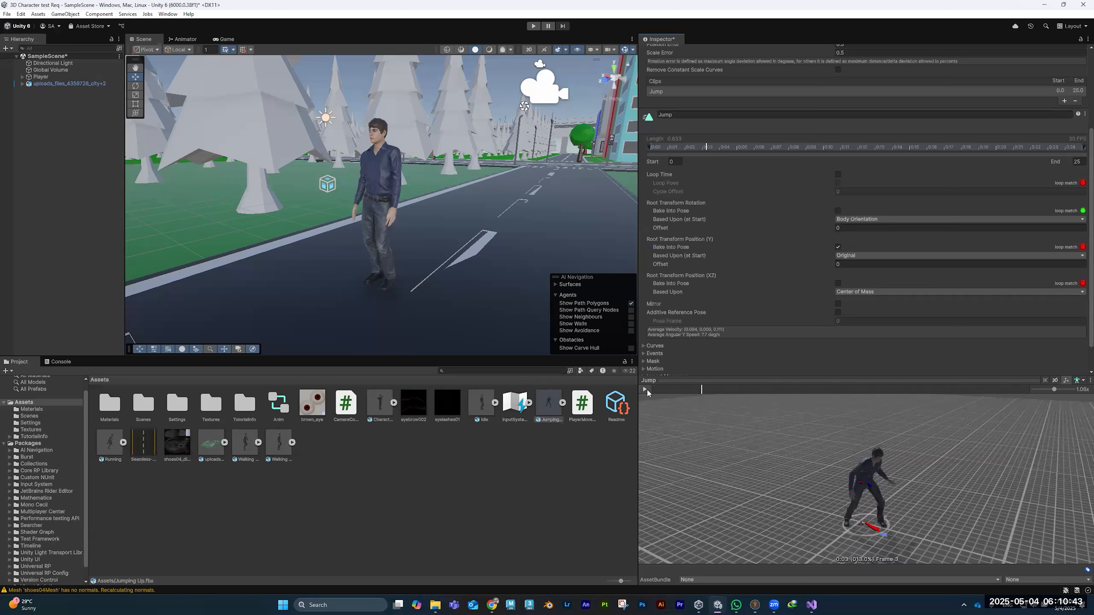
{"action": "left_click", "coordinate": [386, 408]}
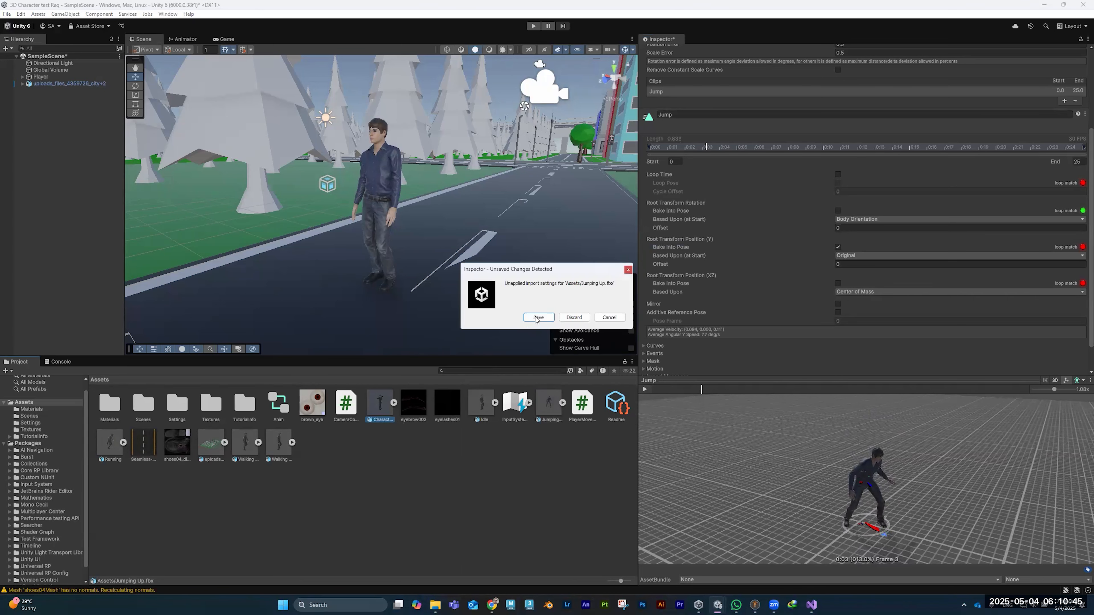
{"action": "left_click", "coordinate": [536, 318]}
Step: Run the game and test the character's jump while standing and walking along the road
{"action": "left_click", "coordinate": [533, 26]}
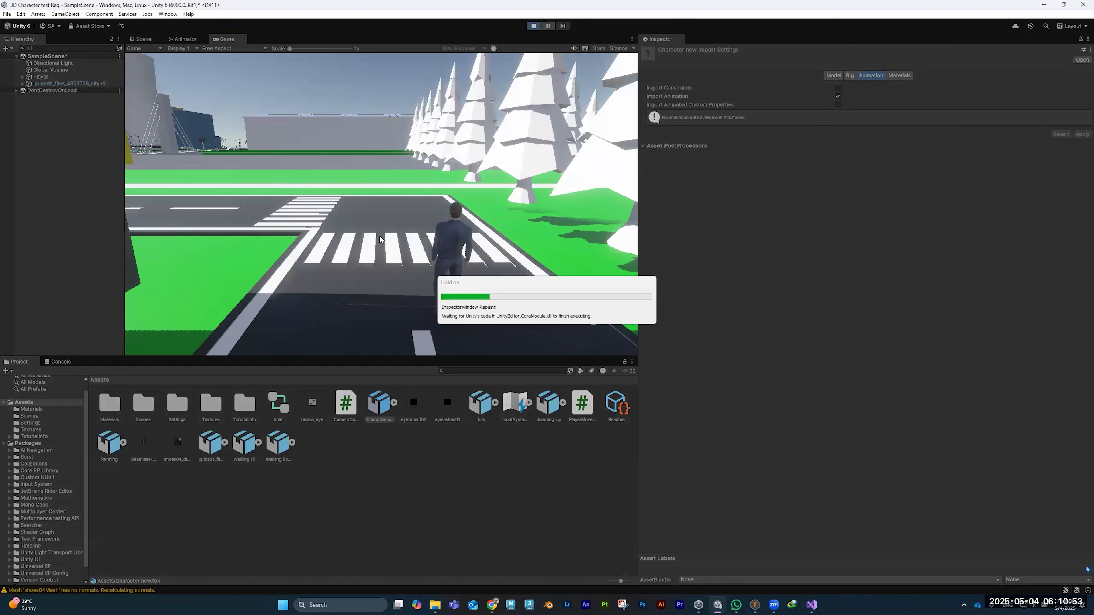
{"action": "key", "text": "w"}
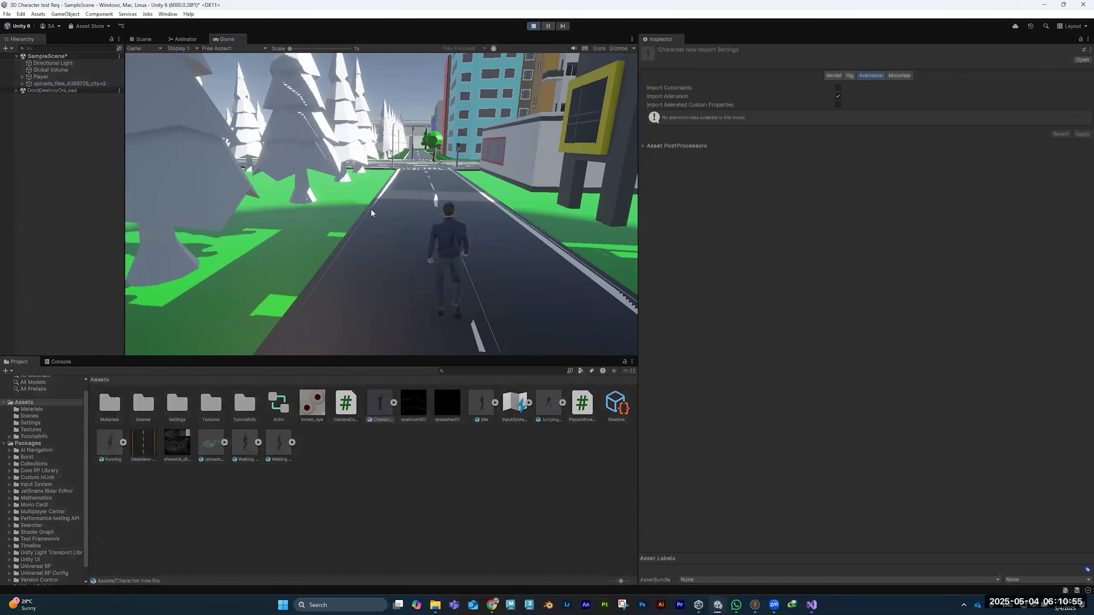
{"action": "key", "text": "space"}
{"action": "key", "text": "w"}
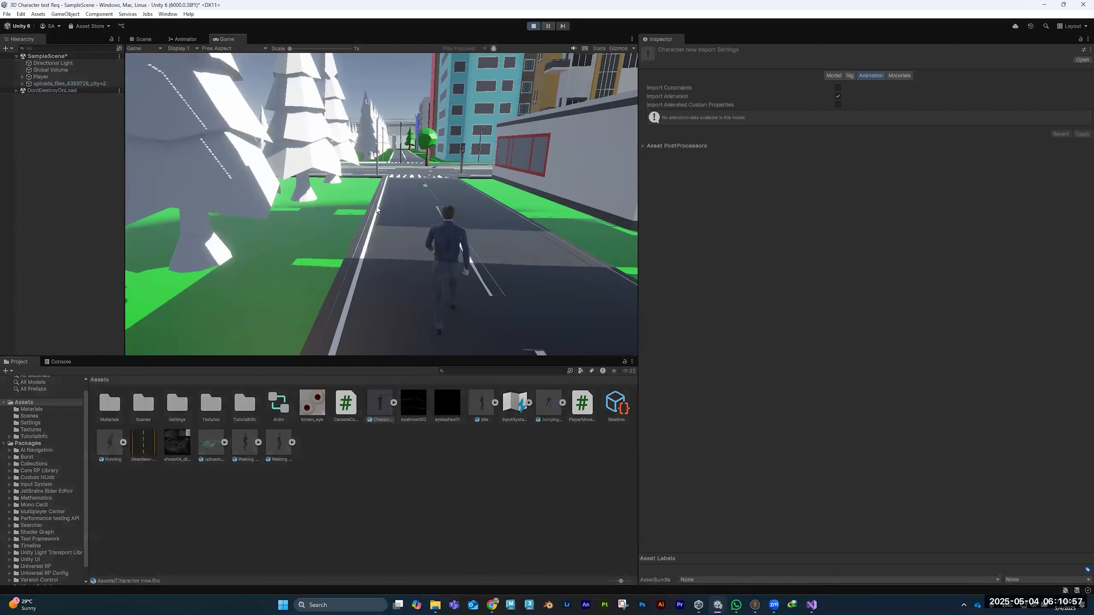
{"action": "key", "text": "space"}
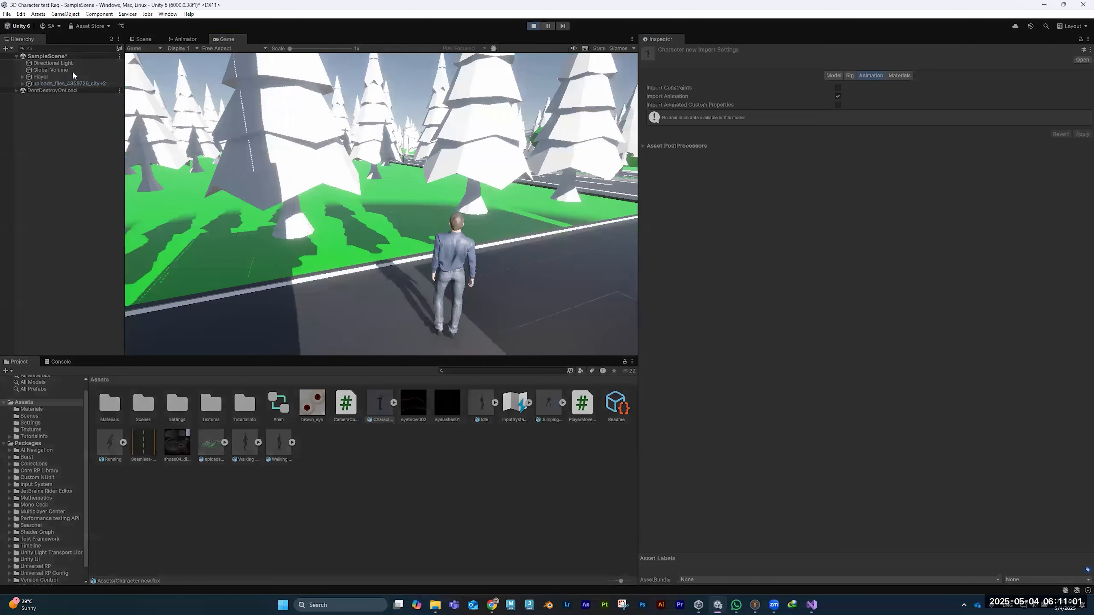
Step: Set Player's Jump Height to 10 during play mode and test repeated jumps while moving down the road
{"action": "left_click", "coordinate": [54, 77]}
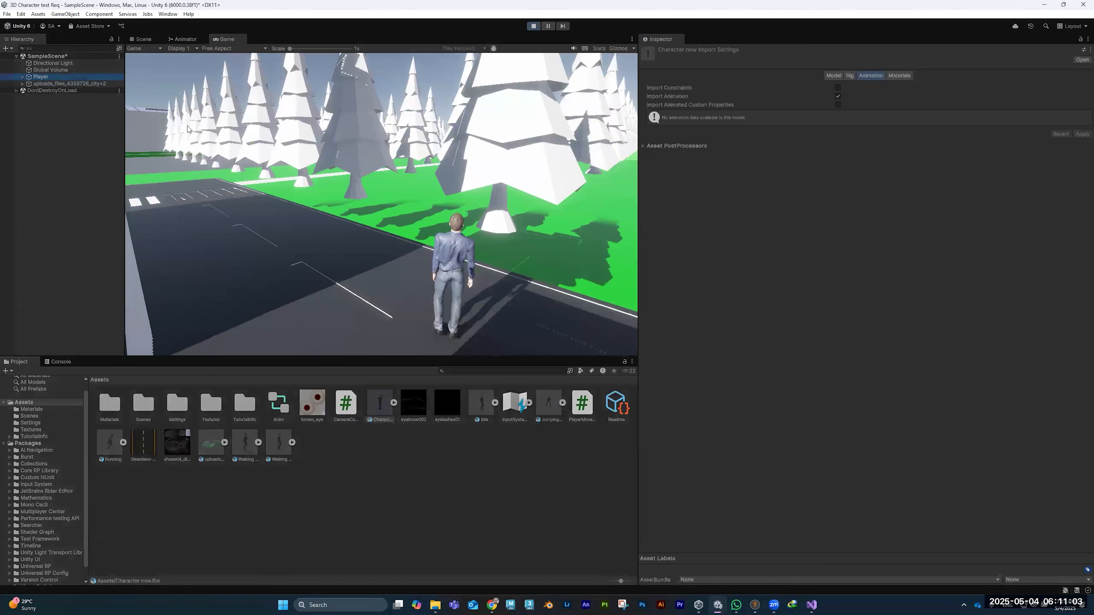
{"action": "left_click", "coordinate": [846, 443]}
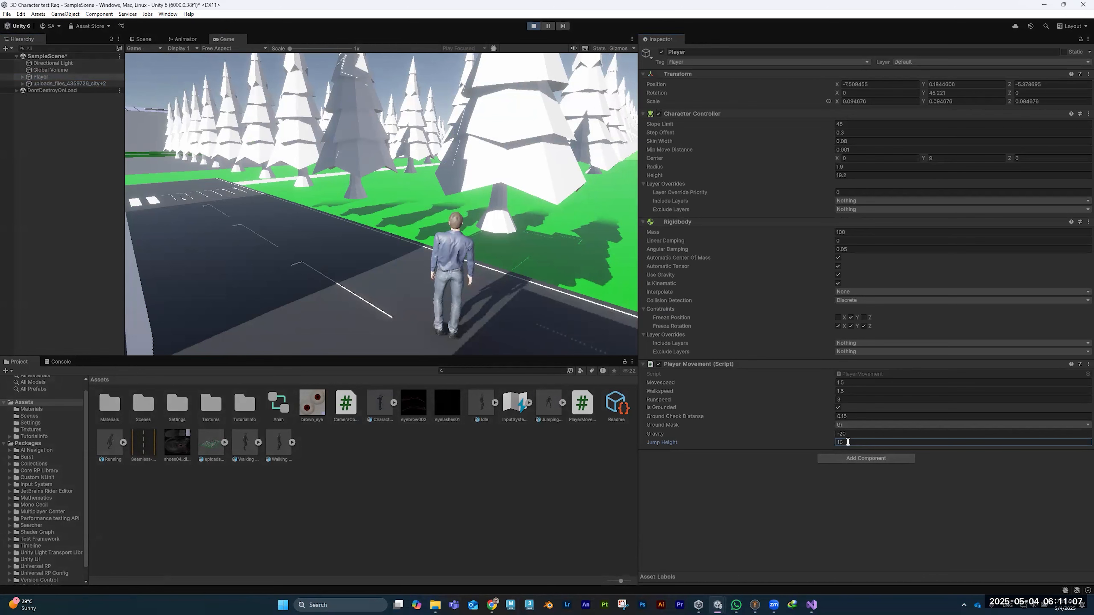
{"action": "left_click", "coordinate": [371, 232]}
{"action": "key", "text": "w"}
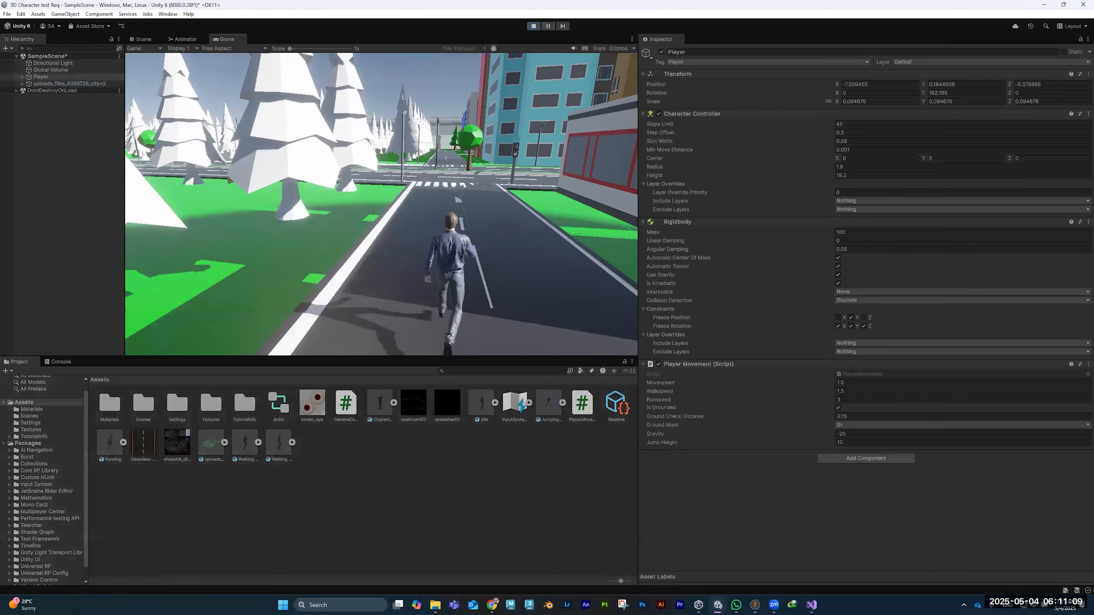
{"action": "key", "text": "space"}
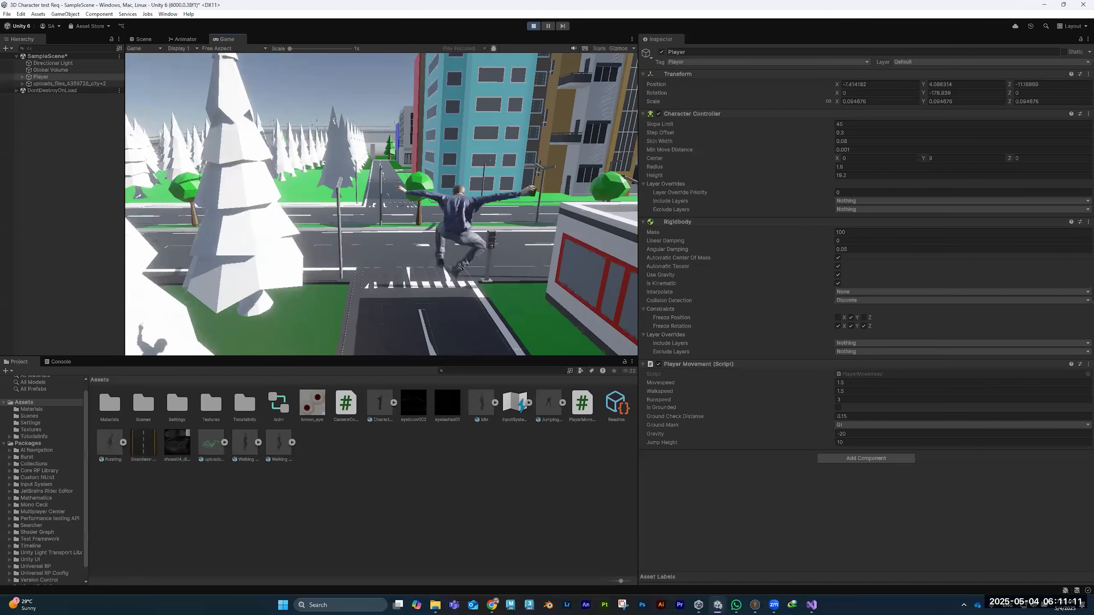
{"action": "key", "text": "space"}
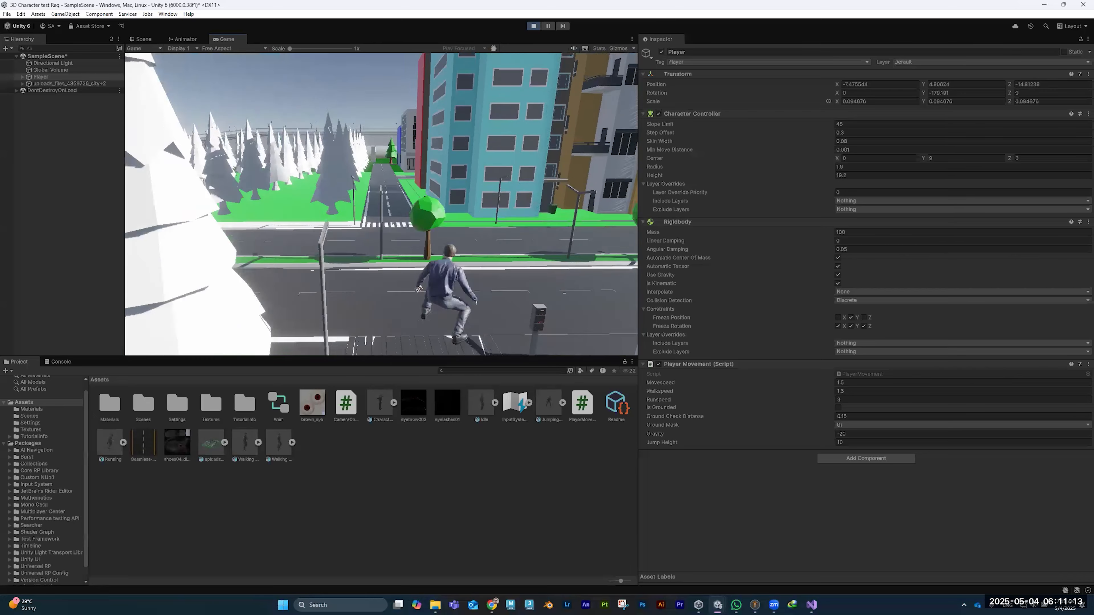